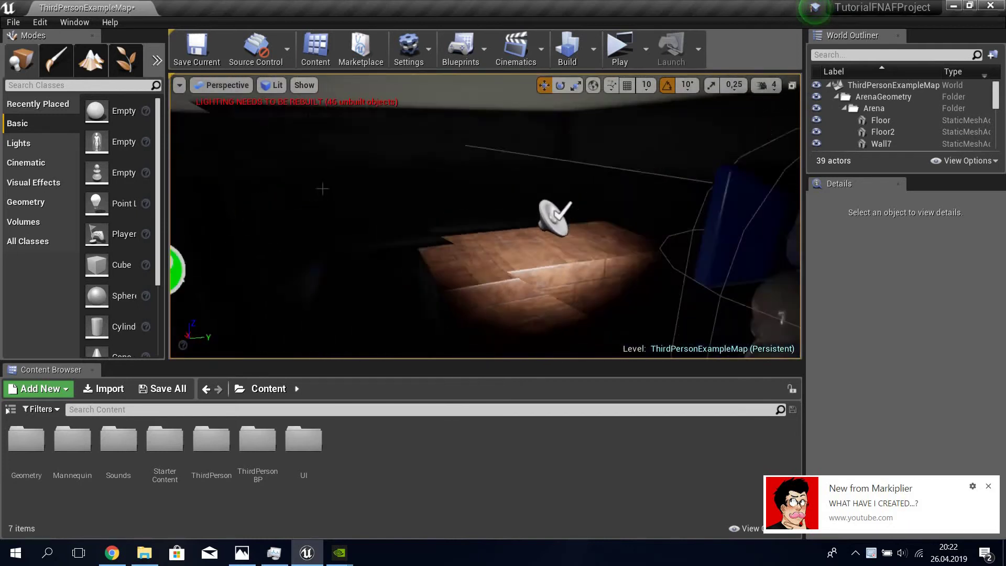
Create a Widget Blueprint named MainMenu inside the UI content folder
right_drag(476, 211, 459, 233)
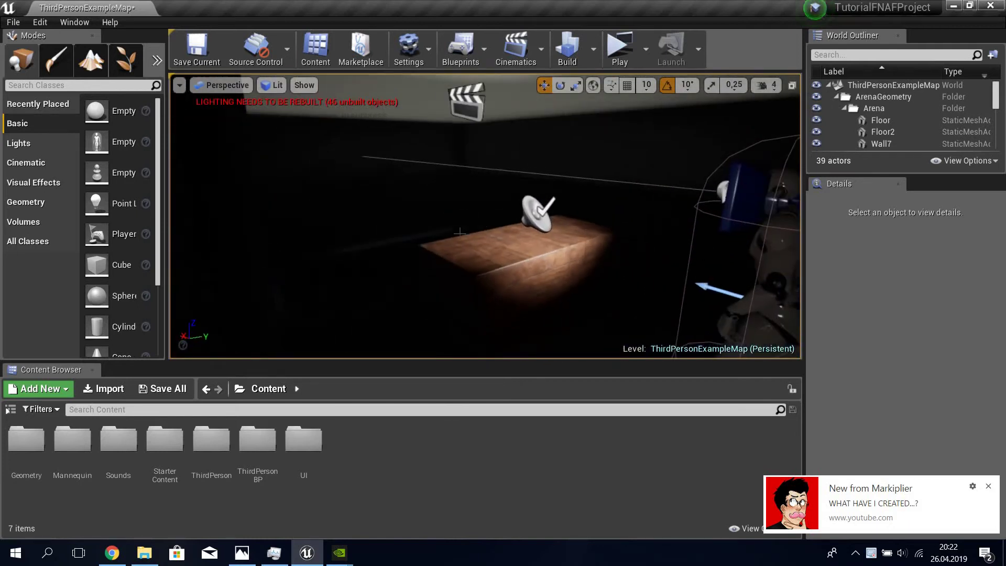
double_click(300, 441)
click(268, 388)
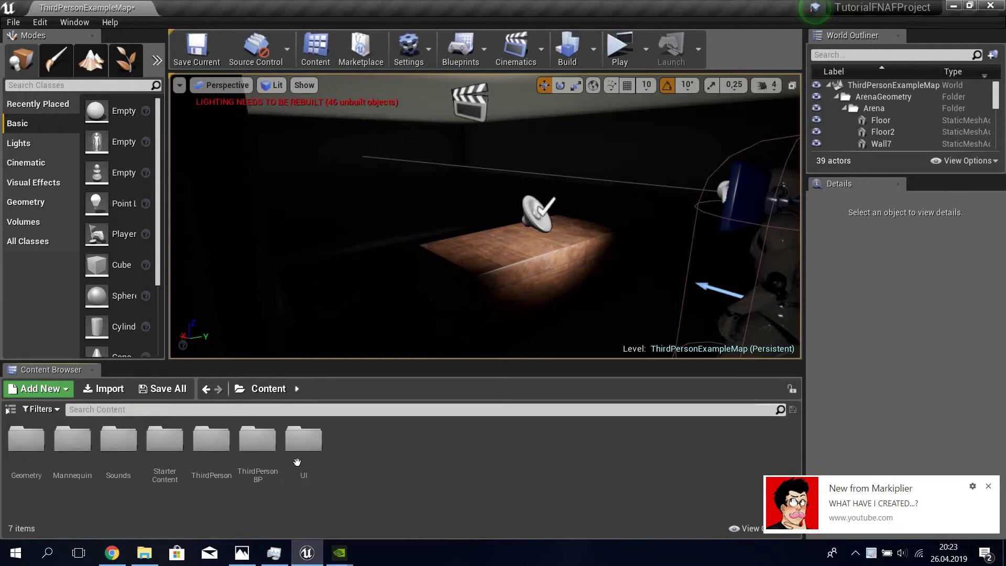
double_click(295, 450)
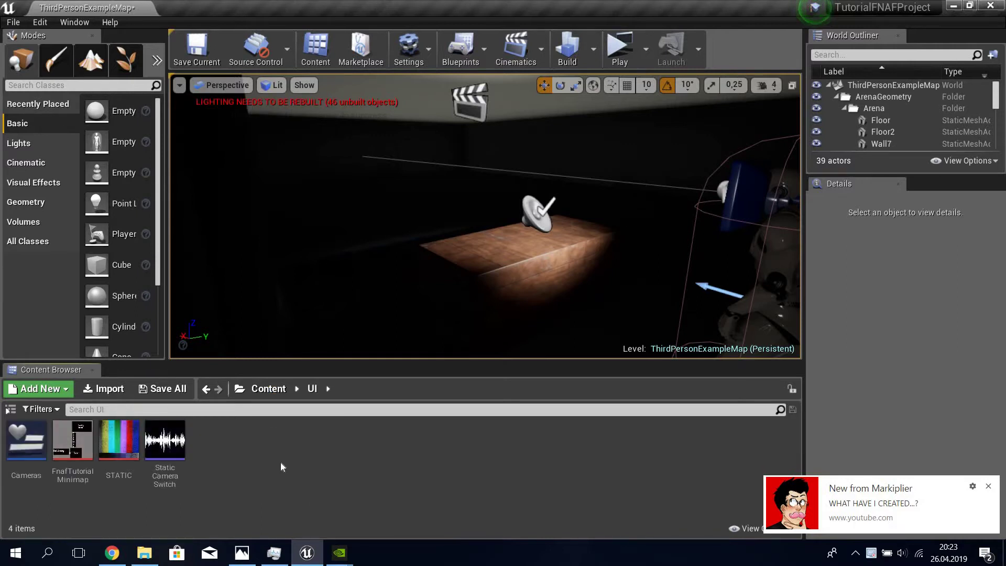
right_click(247, 435)
mouse_move(285, 427)
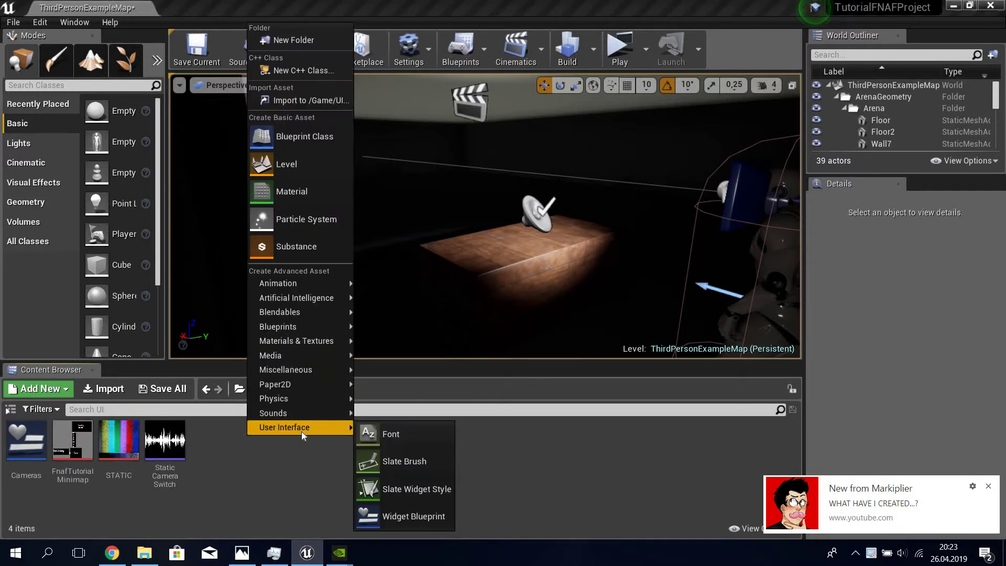
click(413, 517)
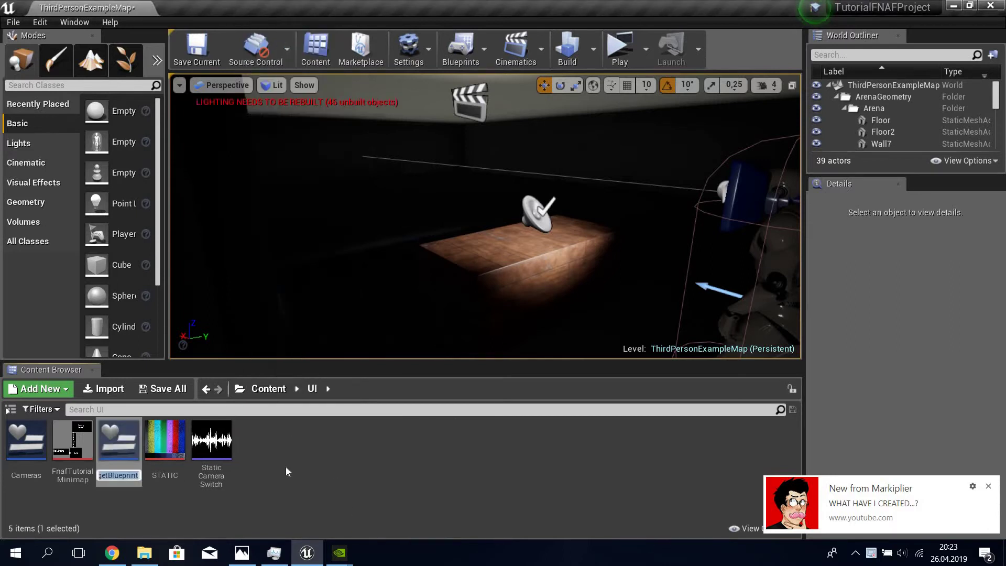
key(BackSpace)
text(MainMenu)
key(Return)
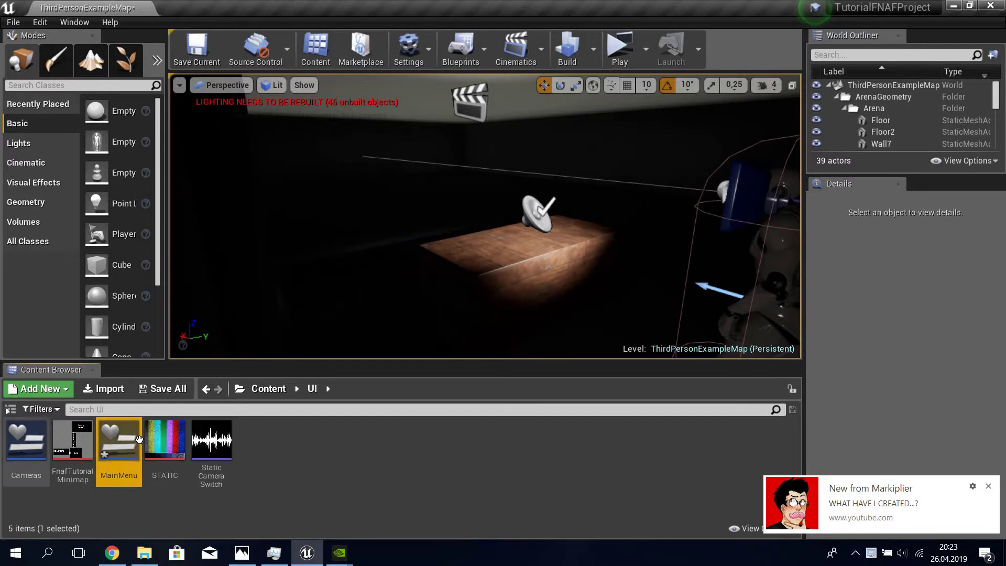
Open MainMenu in a maximized editor and place an Image widget on the canvas
double_click(126, 441)
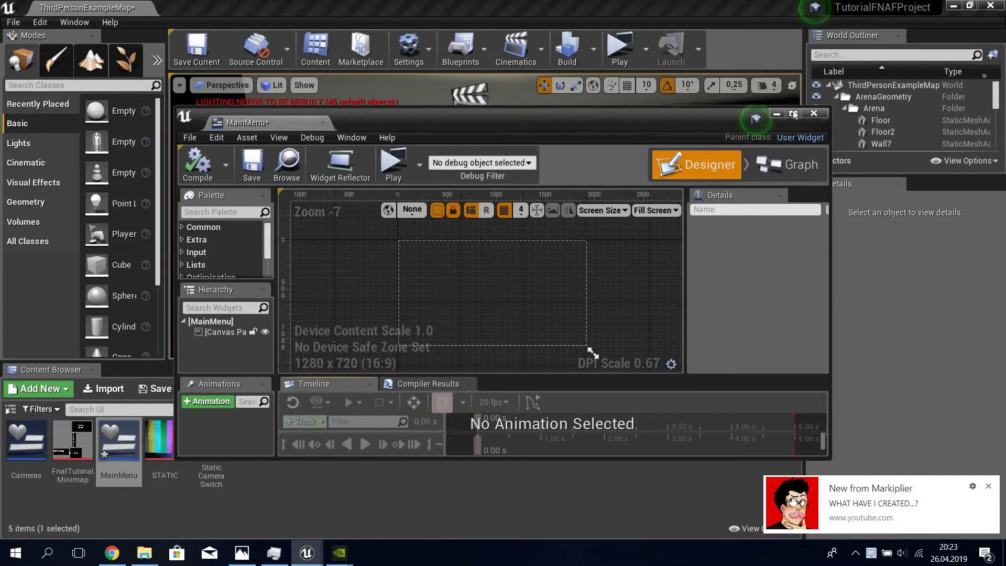
click(793, 114)
click(52, 98)
text(image)
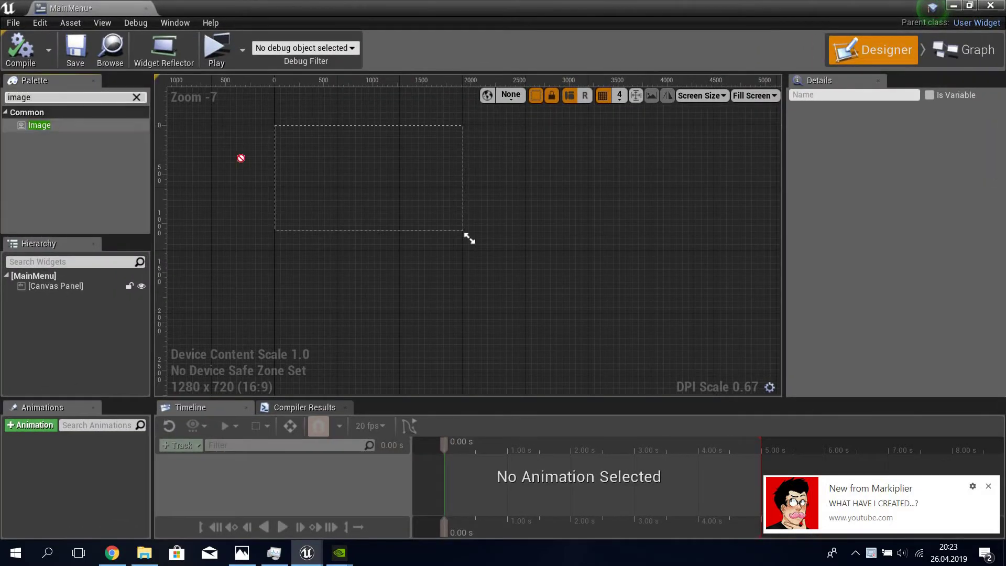
mouse_move(53, 124)
mouse_down()
mouse_move(388, 173)
mouse_move(361, 176)
mouse_move(296, 141)
mouse_move(307, 142)
mouse_up()
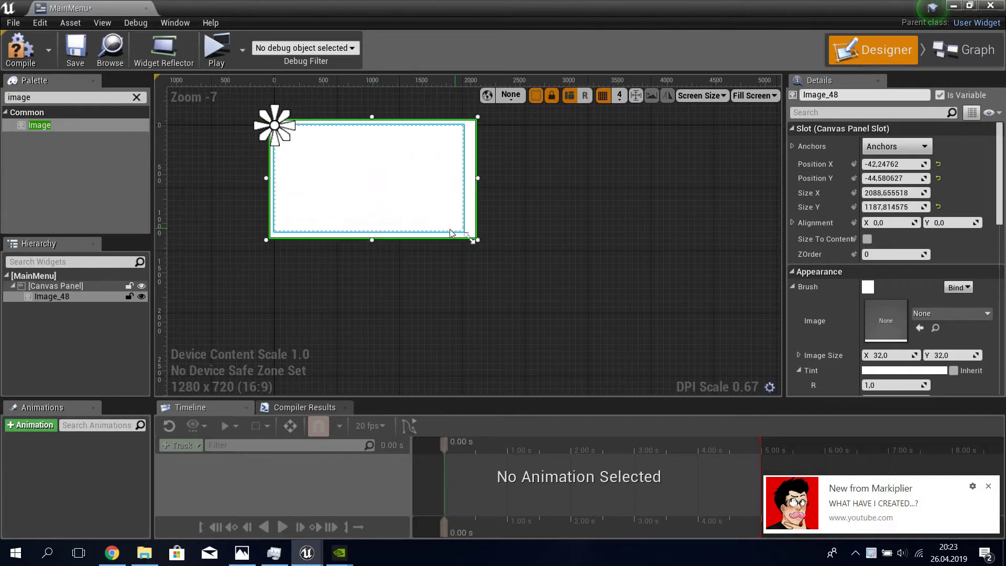
Give the Image full-stretch anchors and a tint alpha of 0
drag(463, 236, 470, 238)
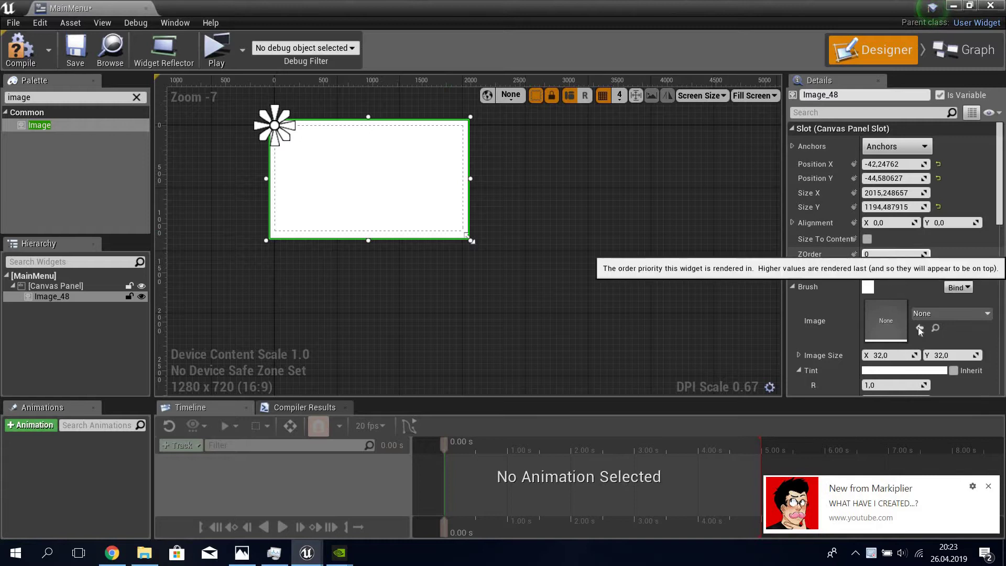
scroll(917, 332, down, 3)
scroll(917, 333, down, 2)
scroll(917, 333, up, 5)
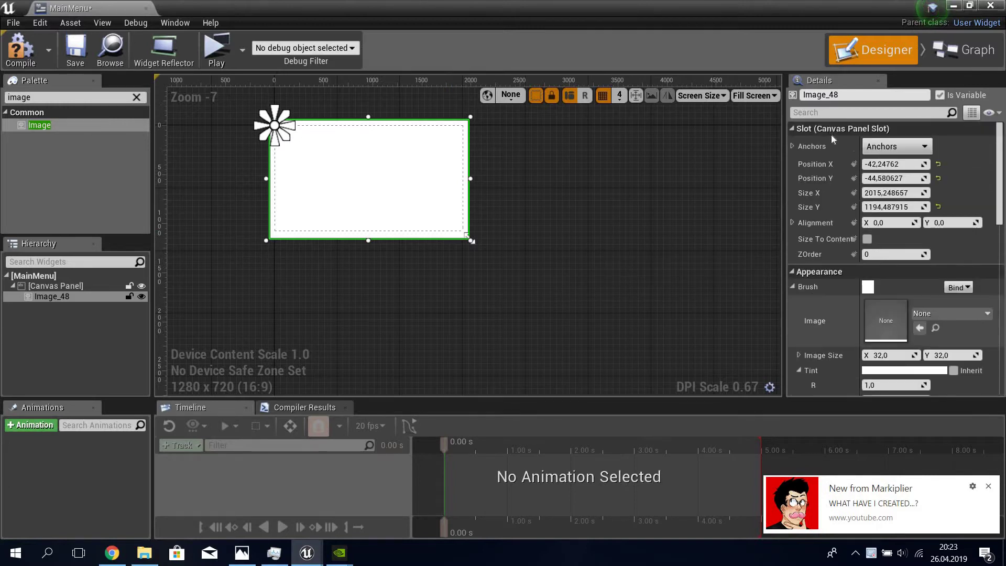
click(892, 147)
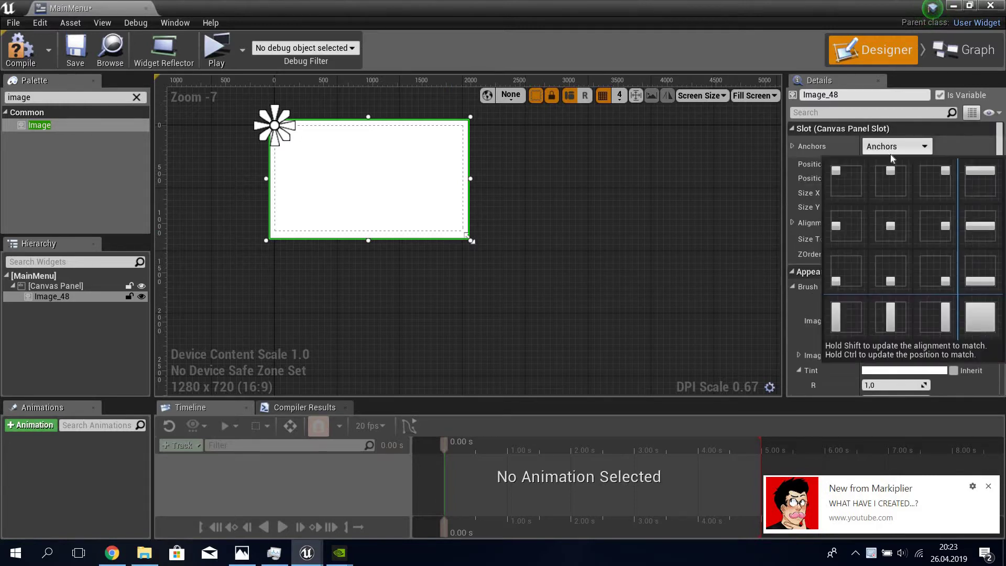
click(978, 327)
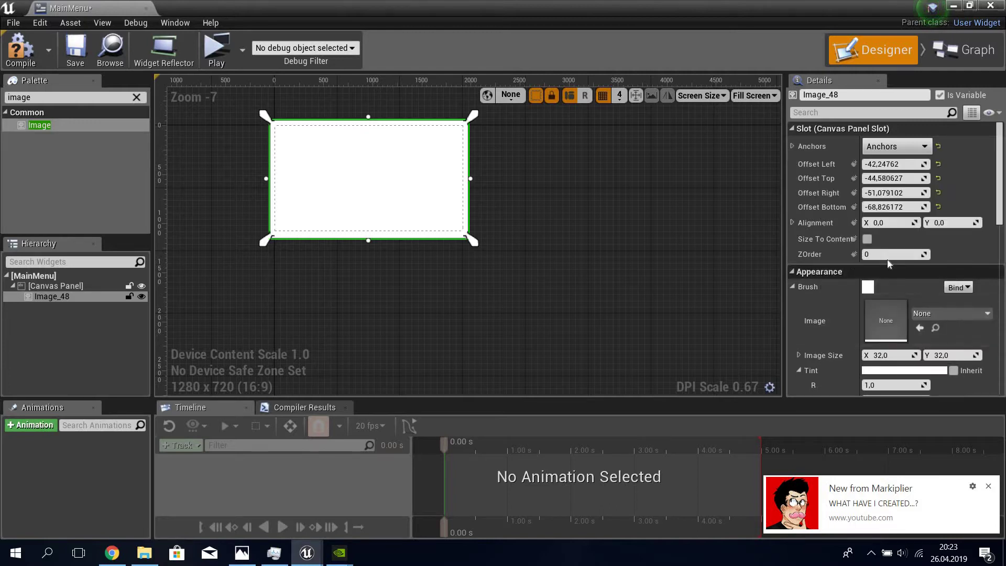
scroll(893, 289, down, 2)
scroll(892, 290, down, 2)
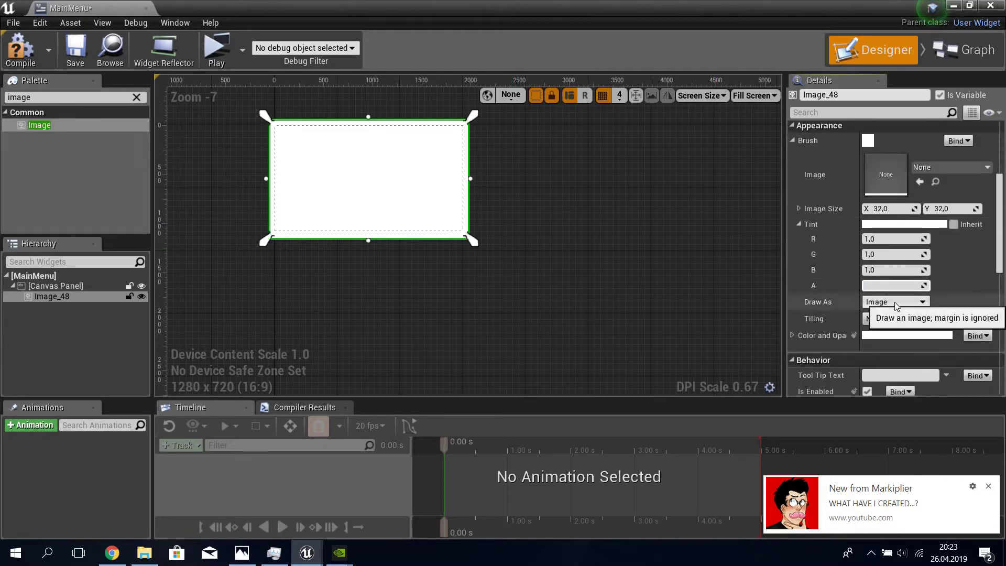
key(BackSpace)
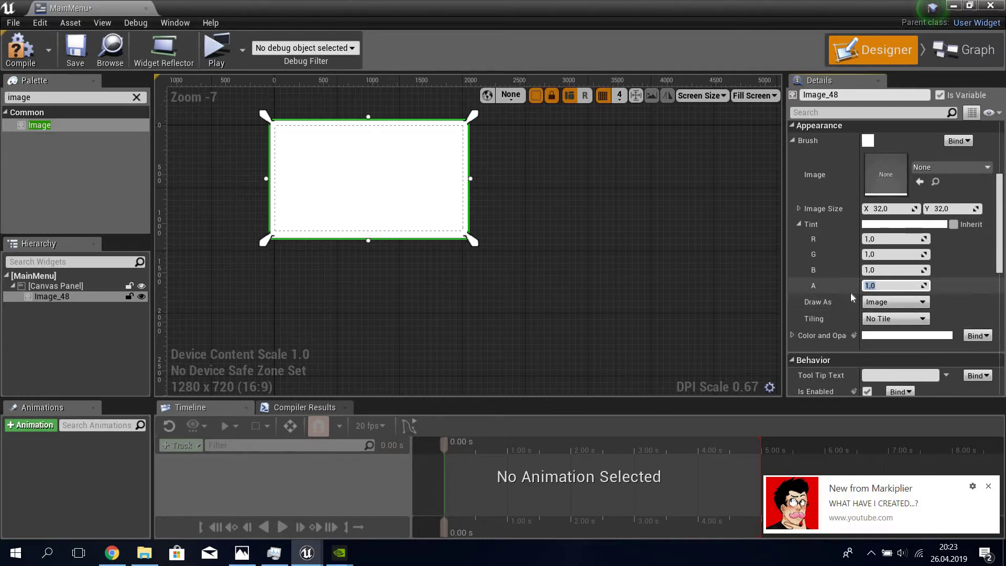
text(0,)
key(Return)
click(482, 285)
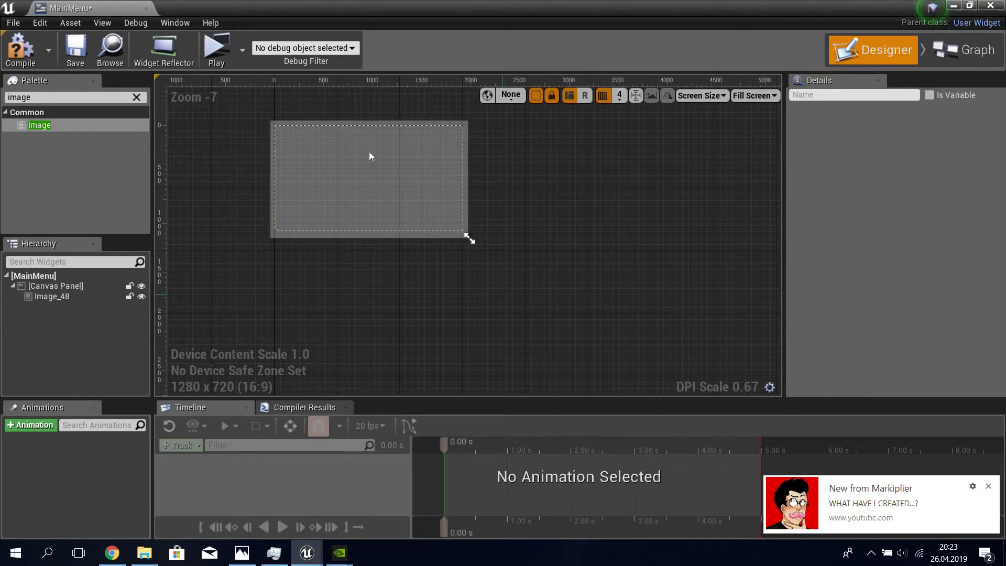
scroll(397, 189, up, 2)
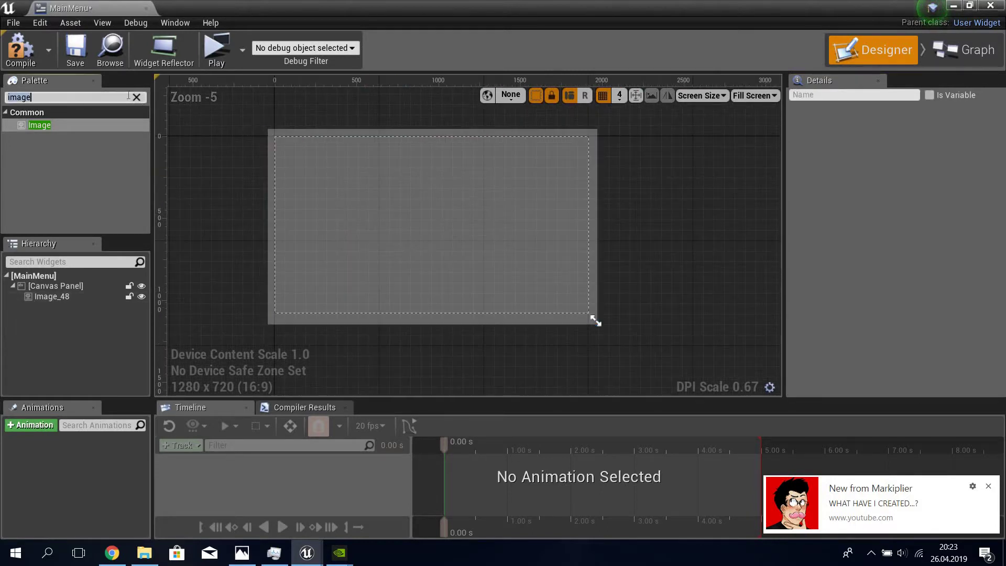
Add a Button holding a Text widget labelled 'New Game'
key(BackSpace)
text(button)
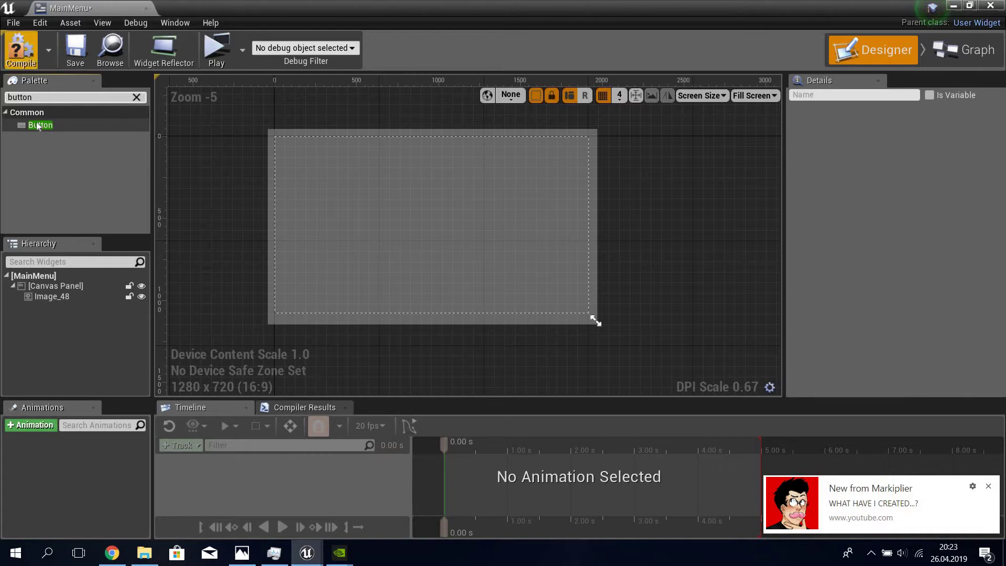
mouse_move(40, 125)
mouse_down()
mouse_move(303, 235)
mouse_move(363, 245)
mouse_up()
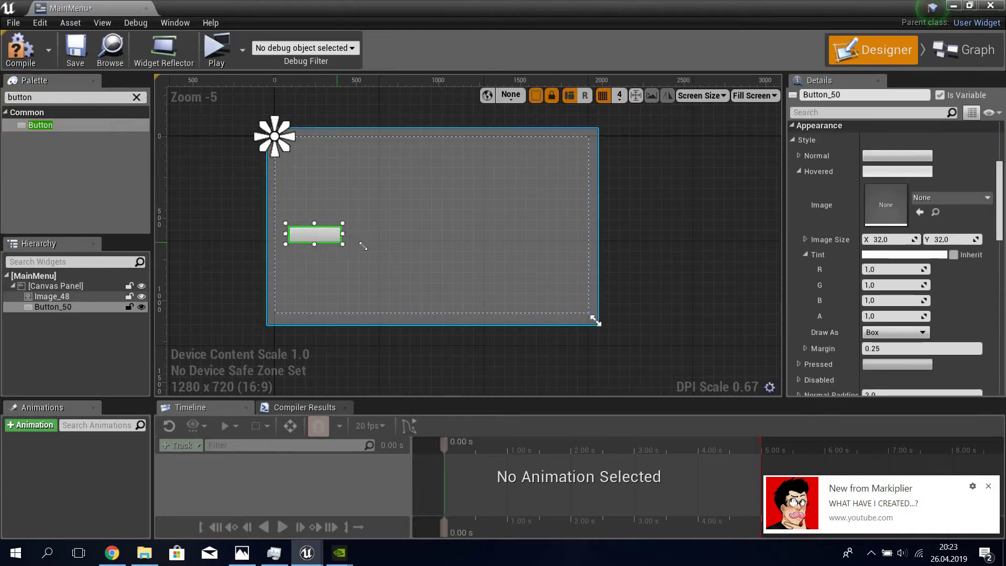
click(67, 96)
text(text)
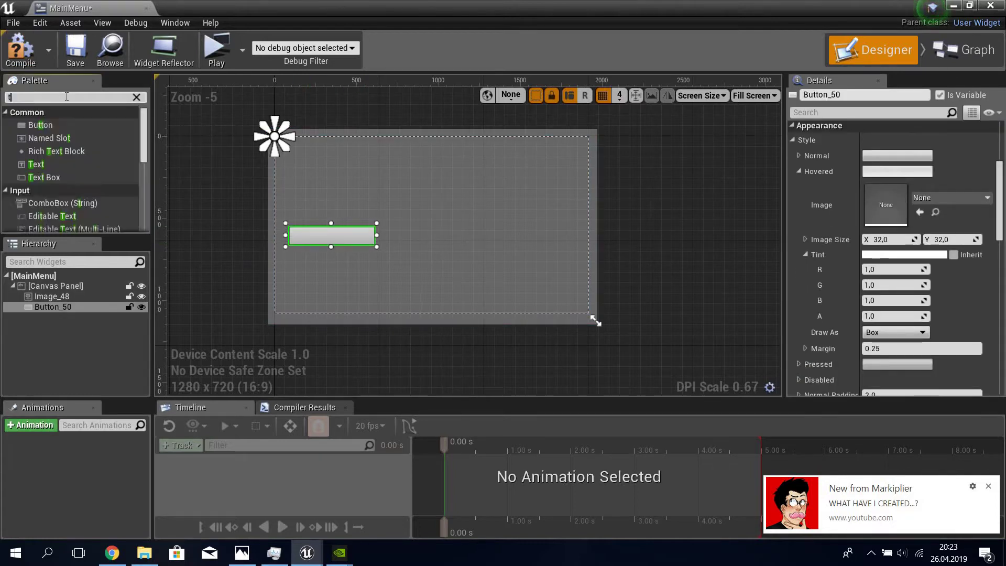
drag(51, 139, 337, 235)
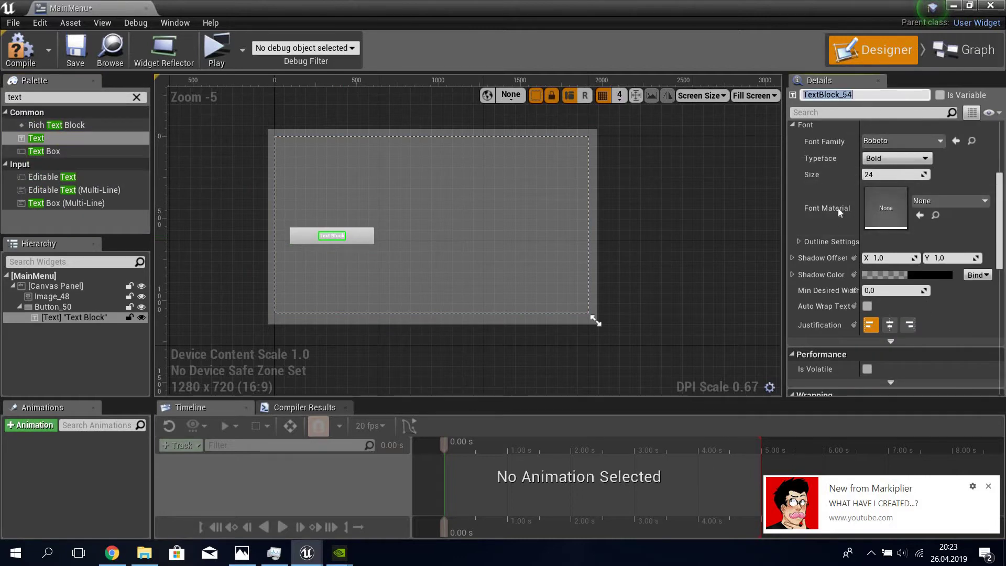
scroll(884, 176, up, 3)
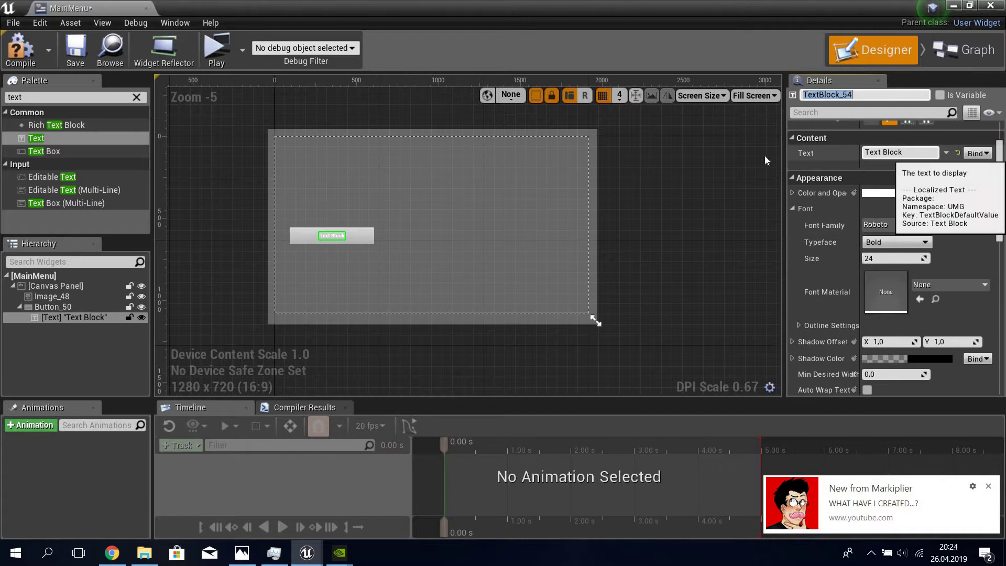
click(908, 151)
text(New Ga)
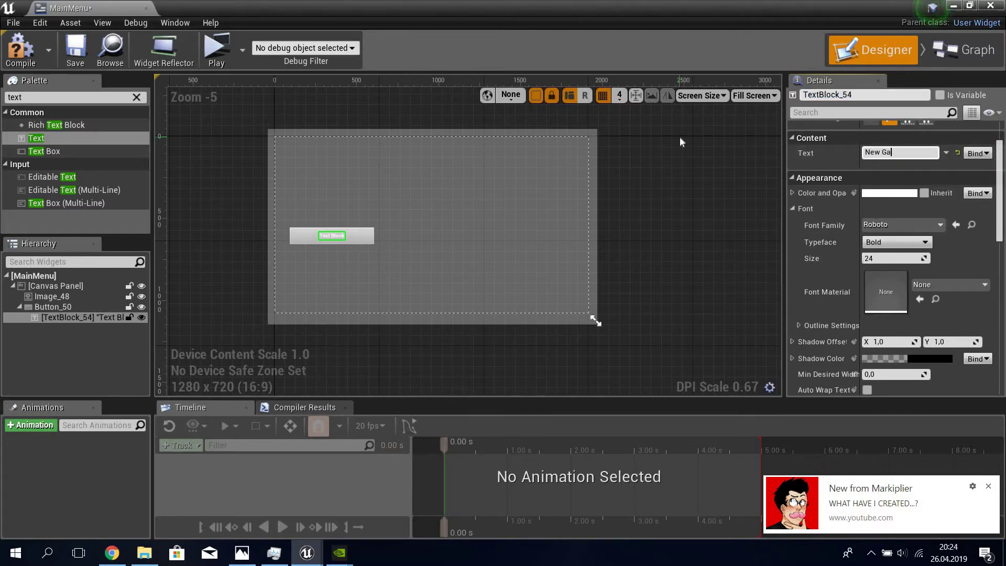
text(me)
key(Return)
Move the New Game button up-left and enlarge its text to size 62 with another typeface
click(335, 241)
scroll(337, 244, up, 3)
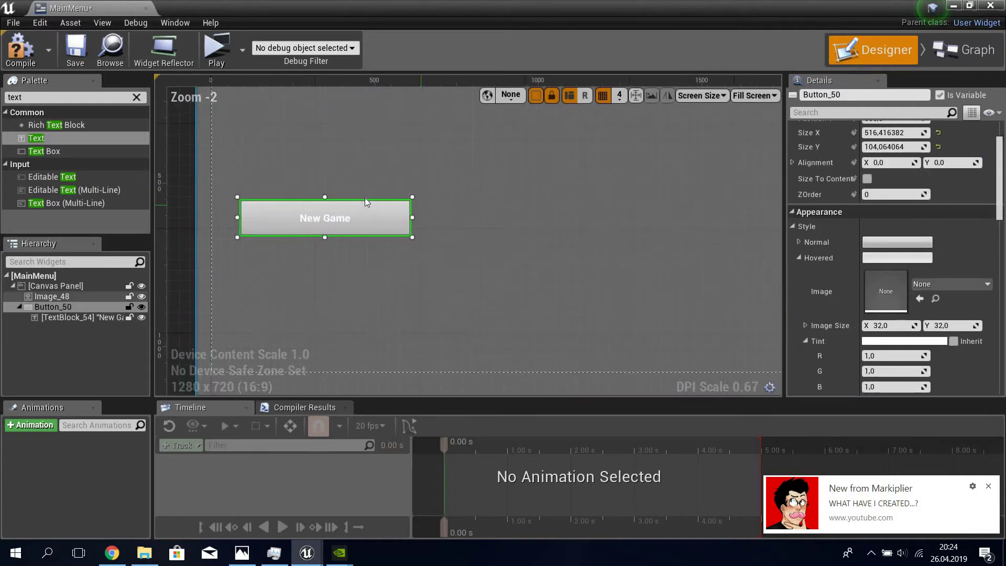
drag(363, 203, 351, 167)
key(ctrl+v)
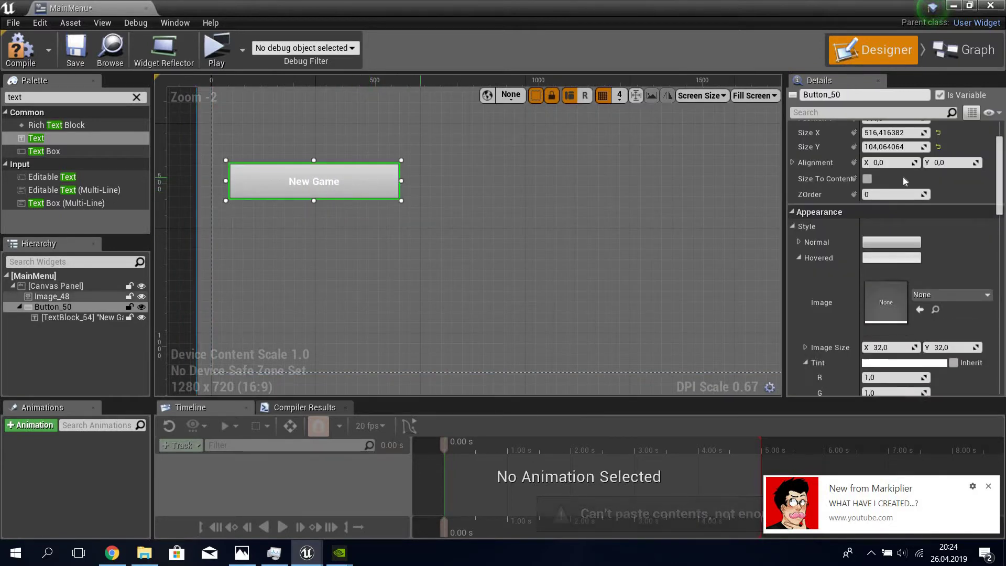
click(314, 181)
scroll(923, 275, up, 1)
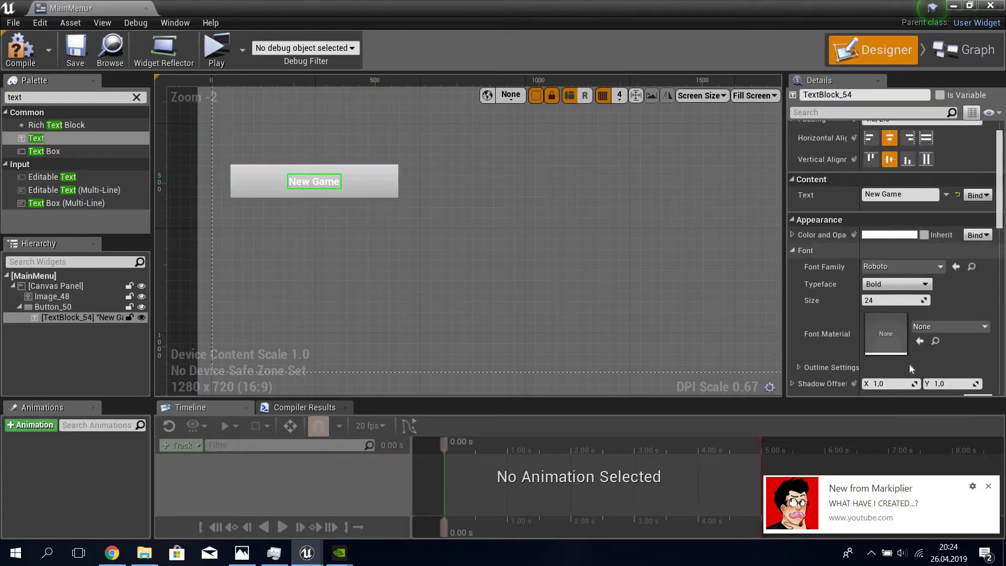
scroll(894, 237, down, 1)
mouse_move(895, 236)
mouse_down()
mouse_move(919, 236)
mouse_move(901, 222)
mouse_up()
click(895, 220)
click(884, 248)
click(904, 223)
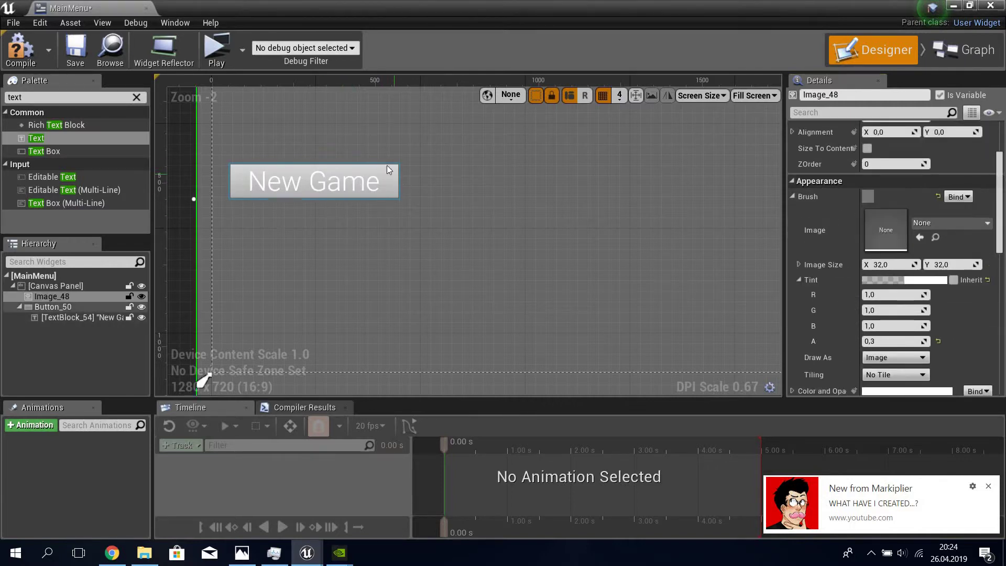
Rename the button NewGameBut and paste a first copy below it
click(50, 307)
click(856, 95)
text(NewGameBut)
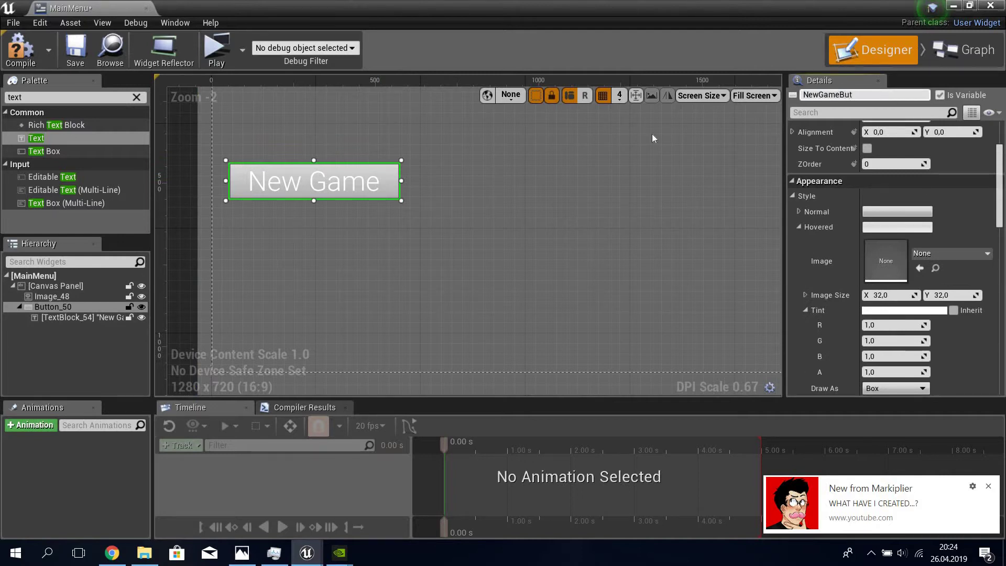
key(Return)
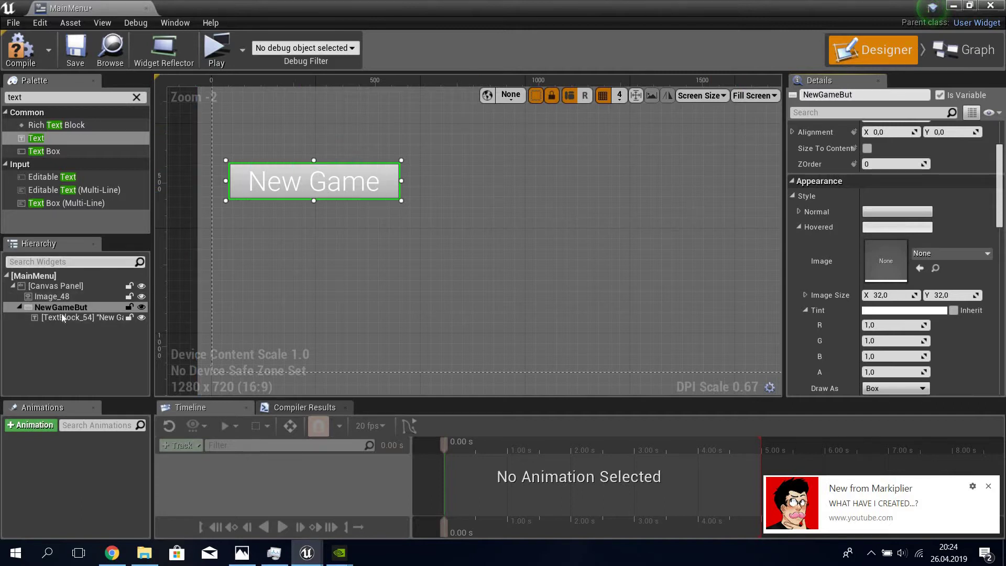
right_click(57, 318)
click(49, 287)
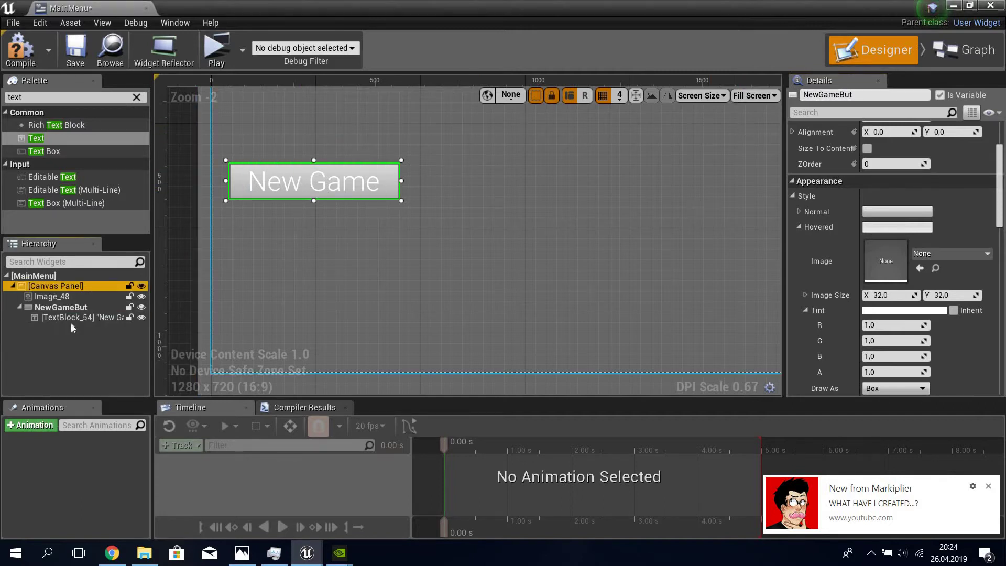
right_click(51, 290)
click(94, 334)
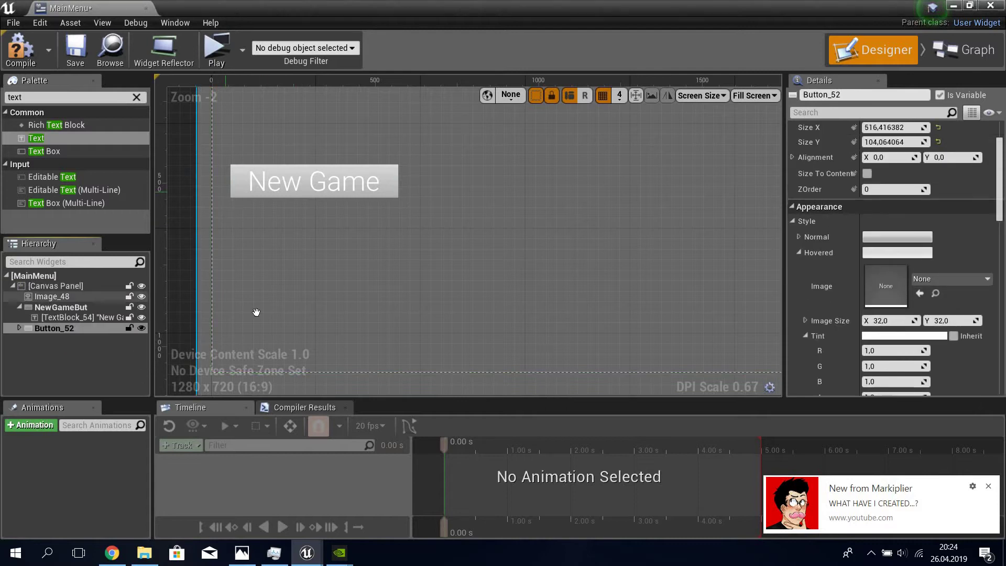
scroll(234, 311, up, 2)
scroll(280, 185, down, 7)
drag(287, 191, 311, 281)
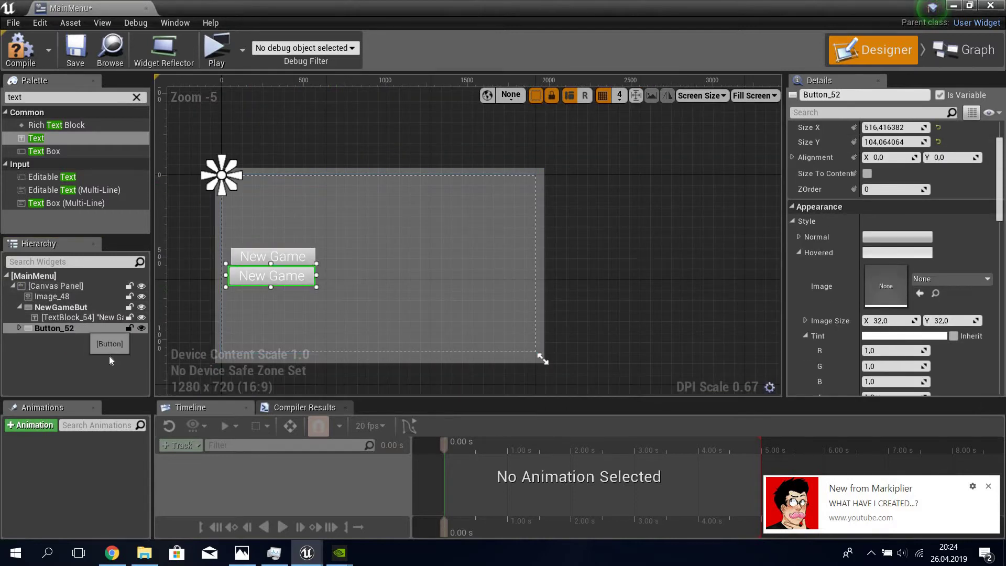
Paste two more button copies beneath, then realign the top New Game button
right_click(82, 329)
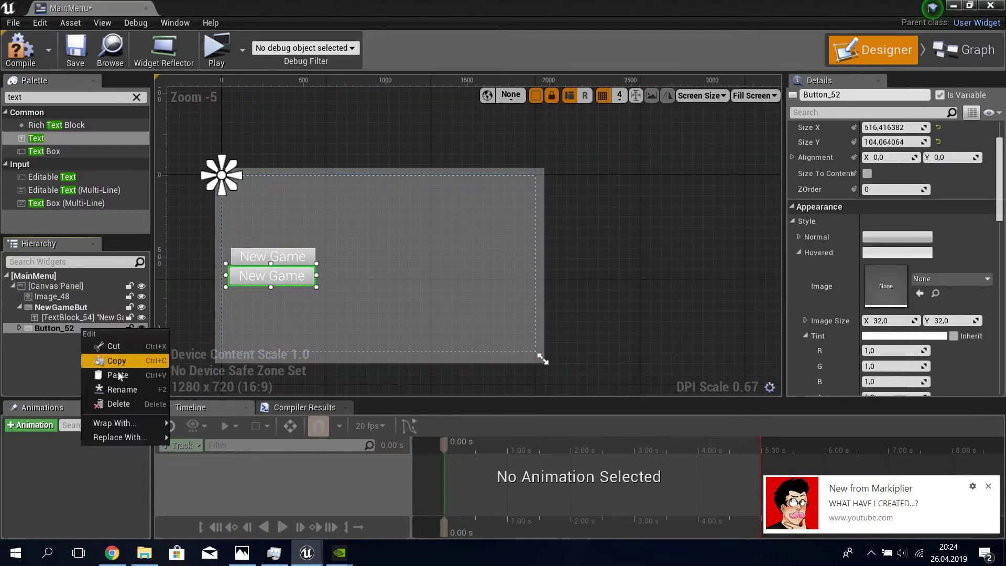
click(70, 285)
key(ctrl+v)
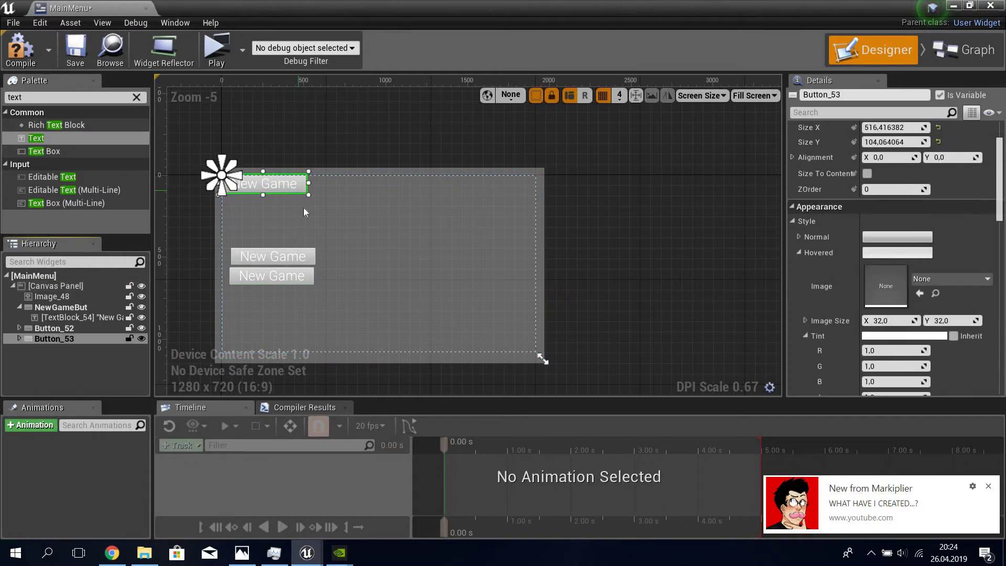
drag(299, 192, 306, 304)
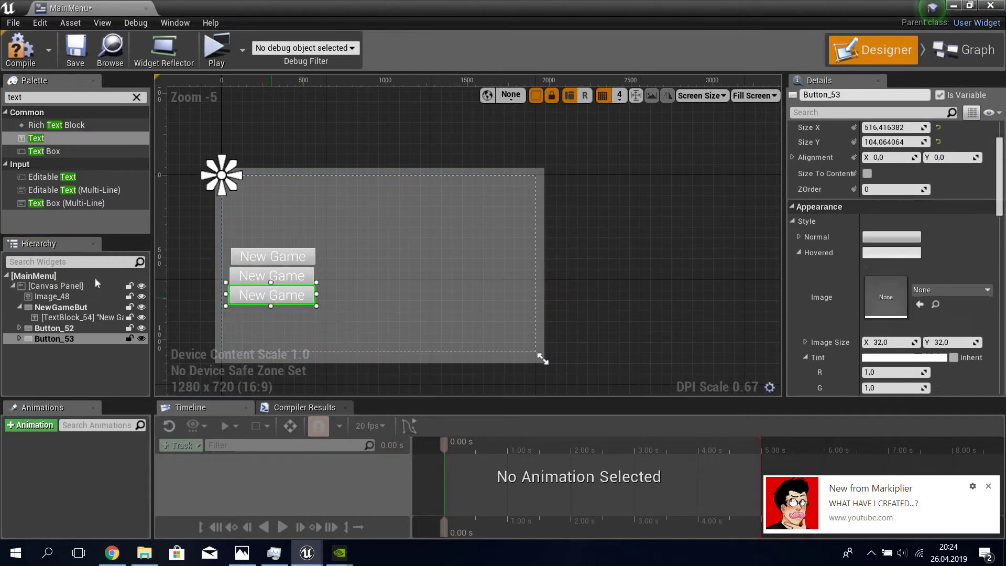
click(80, 285)
key(ctrl+v)
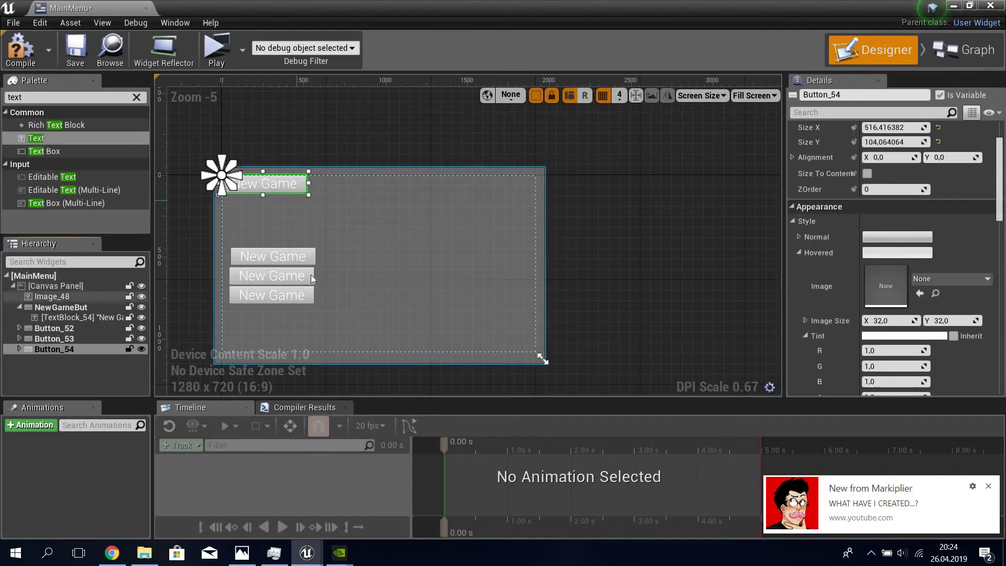
drag(298, 188, 308, 315)
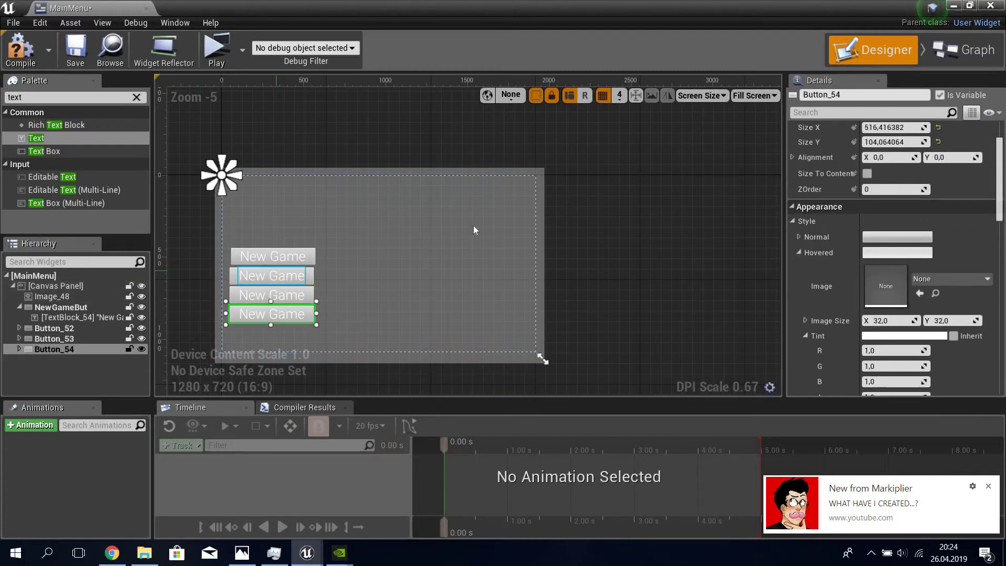
click(276, 275)
drag(302, 258, 293, 276)
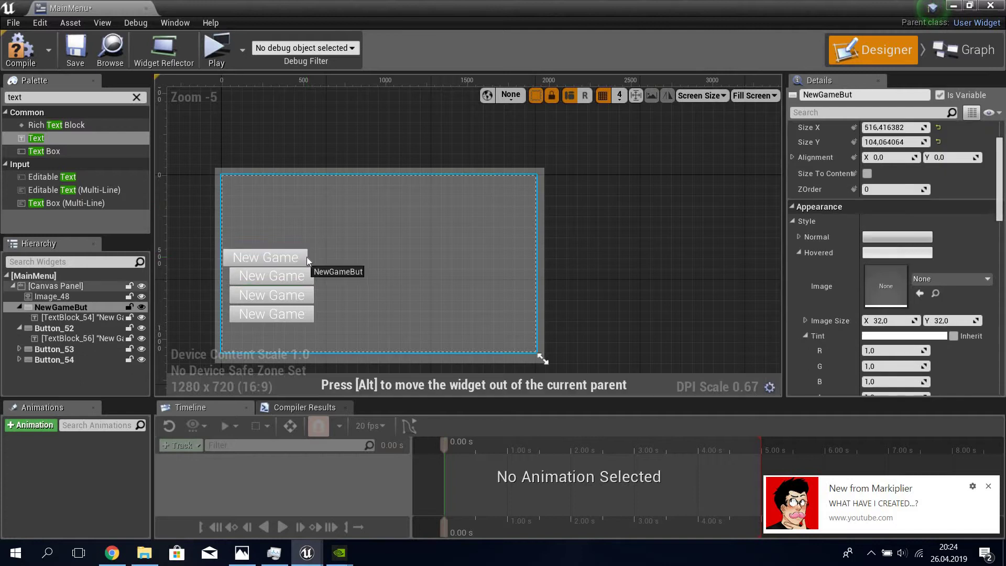
Relabel the three lower buttons Continue, Extras and Quit
key(ctrl+z)
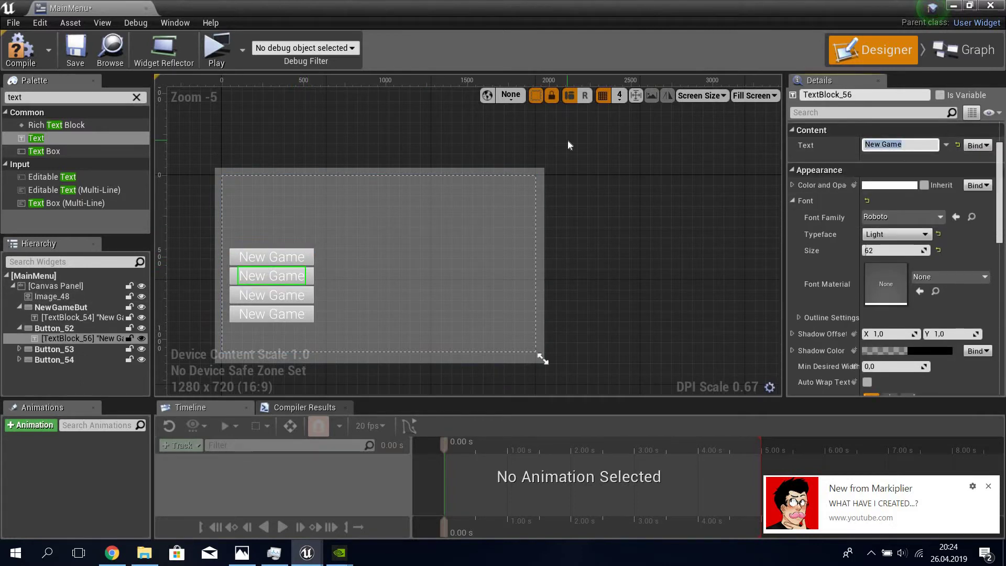
text(Continue)
click(275, 297)
click(912, 143)
text(Extras)
key(Return)
click(263, 312)
click(913, 144)
text(Quit)
scroll(346, 295, up, 2)
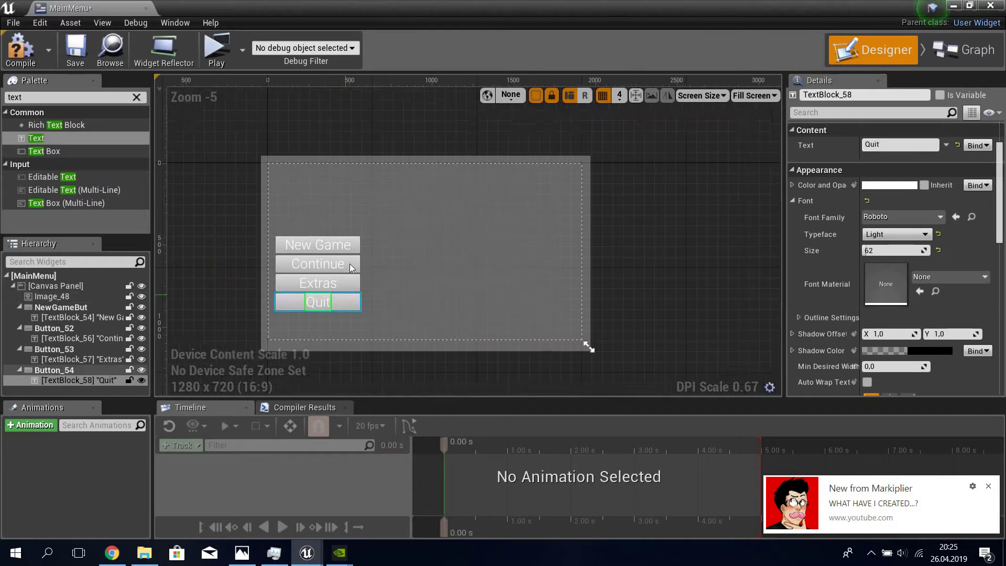
click(352, 253)
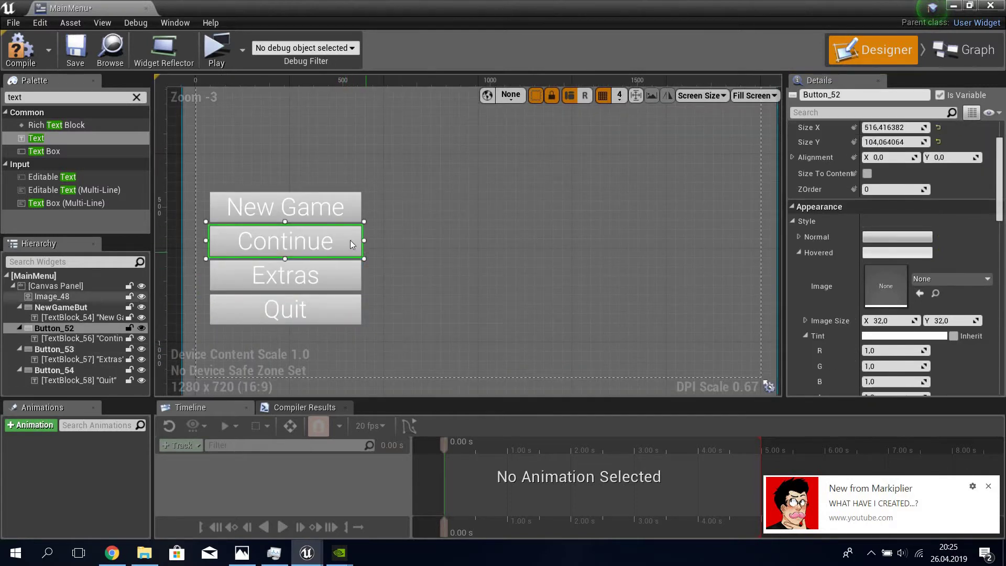
scroll(920, 275, down, 3)
scroll(919, 274, down, 2)
scroll(920, 273, up, 3)
scroll(920, 273, up, 2)
scroll(920, 274, down, 2)
scroll(919, 275, down, 4)
scroll(919, 274, down, 2)
scroll(864, 318, down, 1)
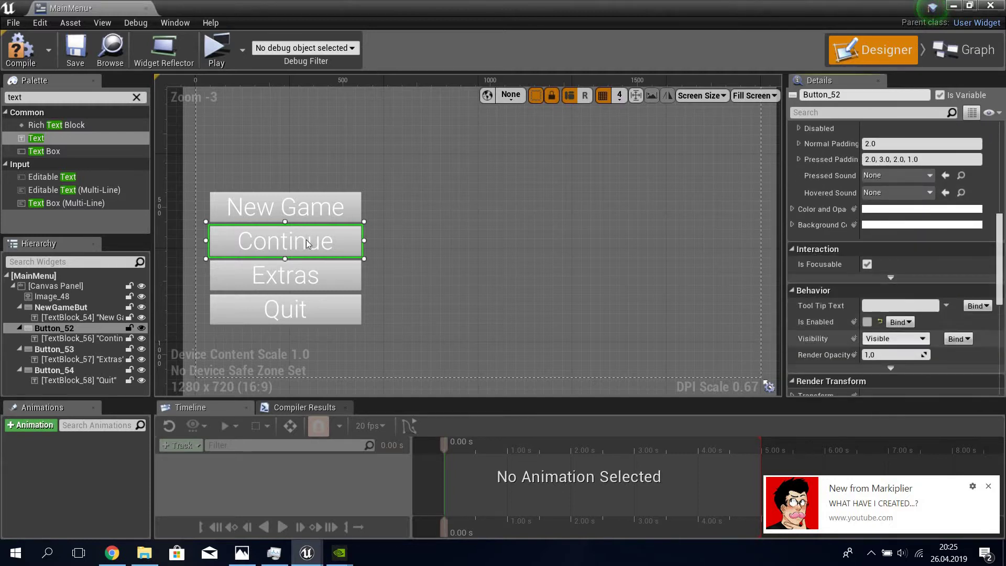
Uncheck Is Enabled on the Extras button and dismiss the desktop notification
key(Down)
key(Down)
click(867, 322)
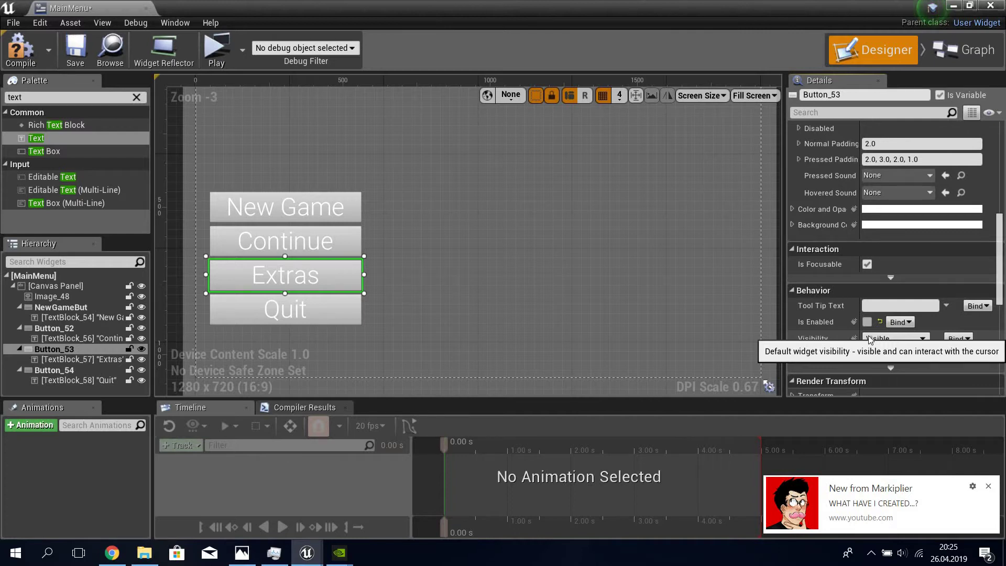
click(990, 485)
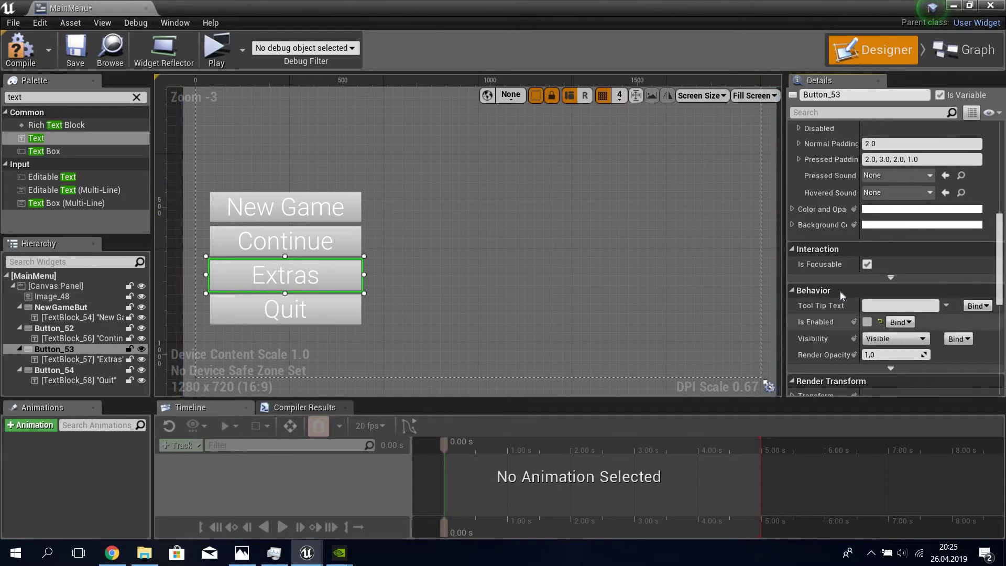
scroll(512, 263, down, 3)
scroll(416, 321, down, 1)
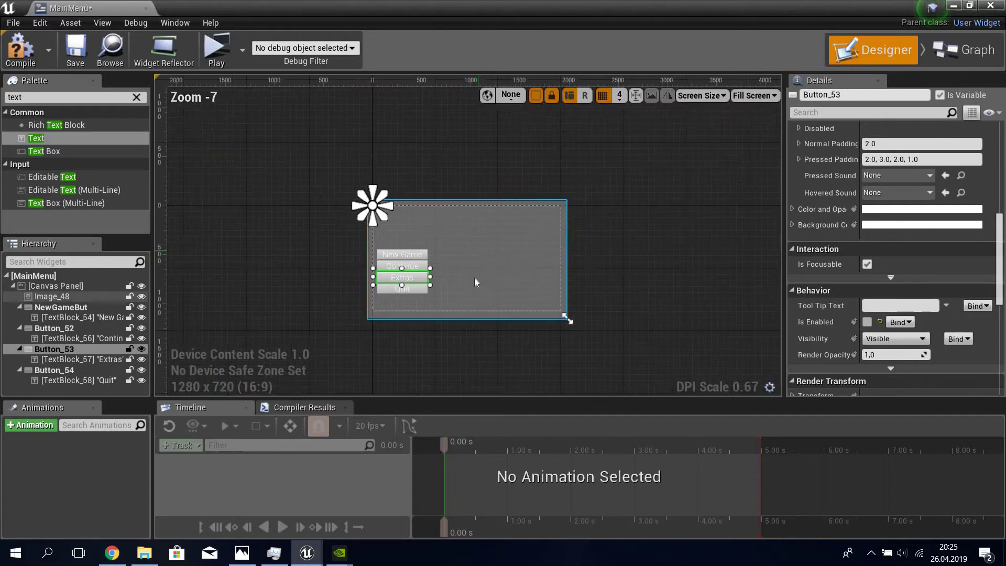
scroll(416, 321, up, 2)
scroll(416, 320, up, 2)
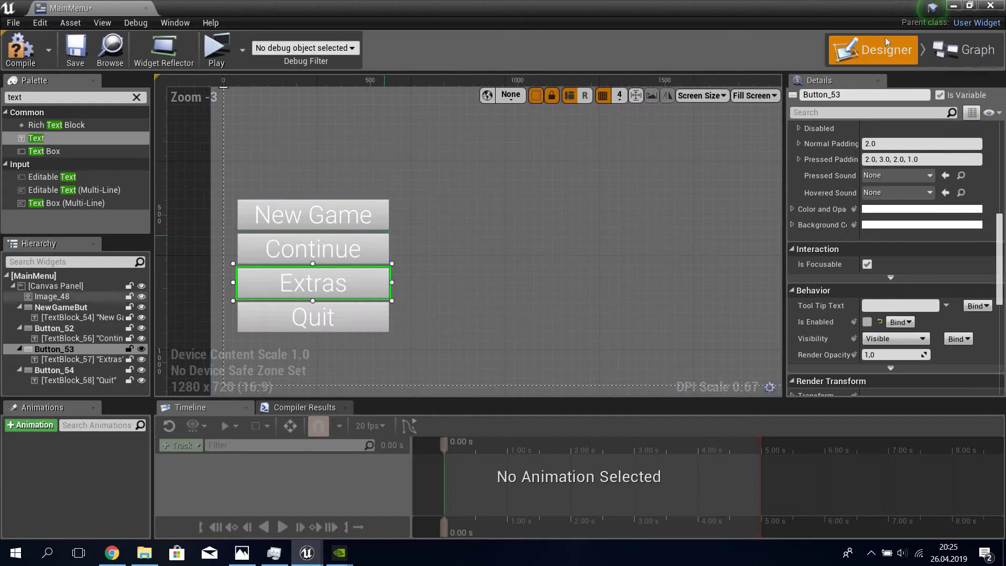
Rename the lower buttons ContinueBut, ExtrasBut and QuitBut
click(313, 248)
text(ContinueBut)
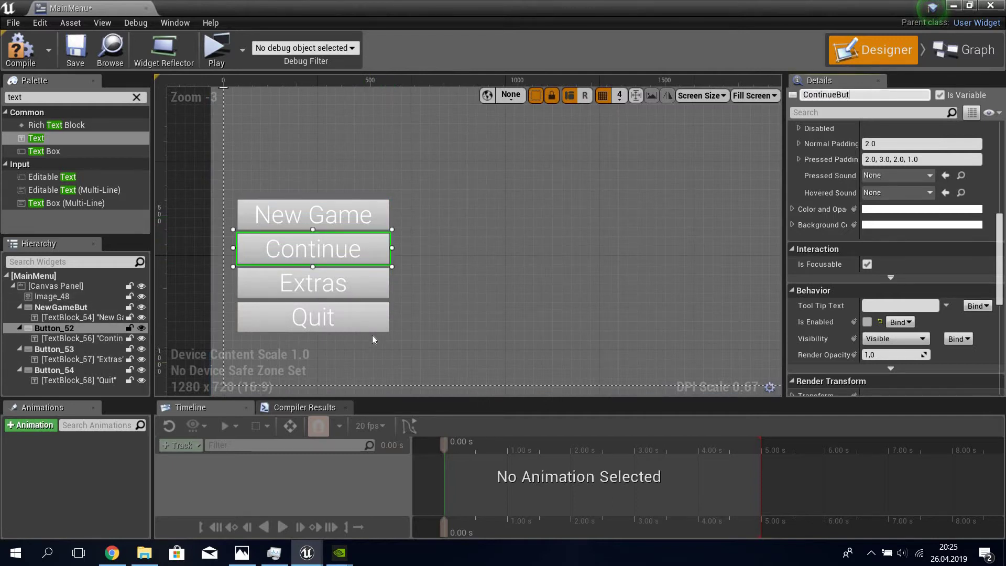
click(324, 290)
text(ExtrasBut)
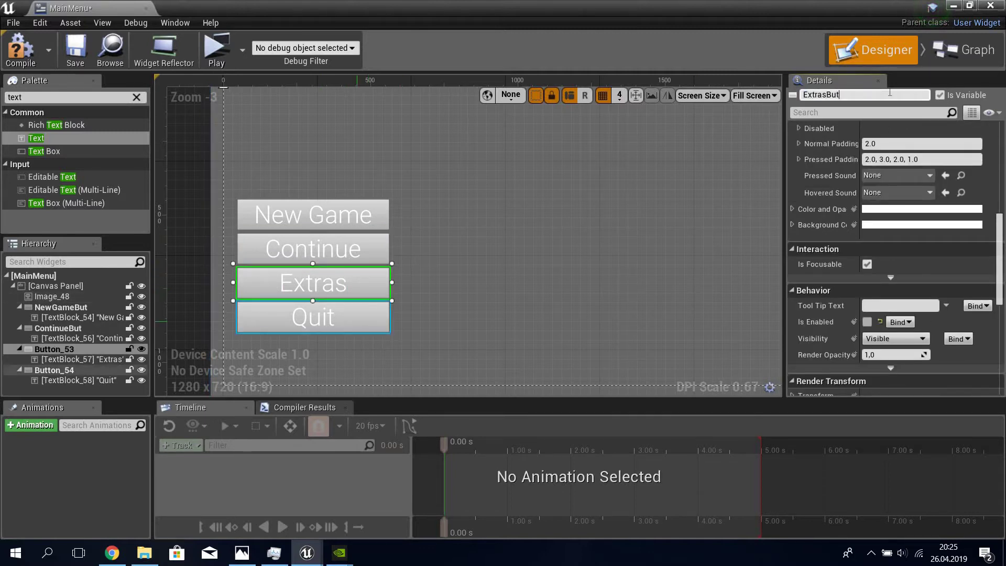
click(313, 317)
click(862, 95)
text(QuitBut)
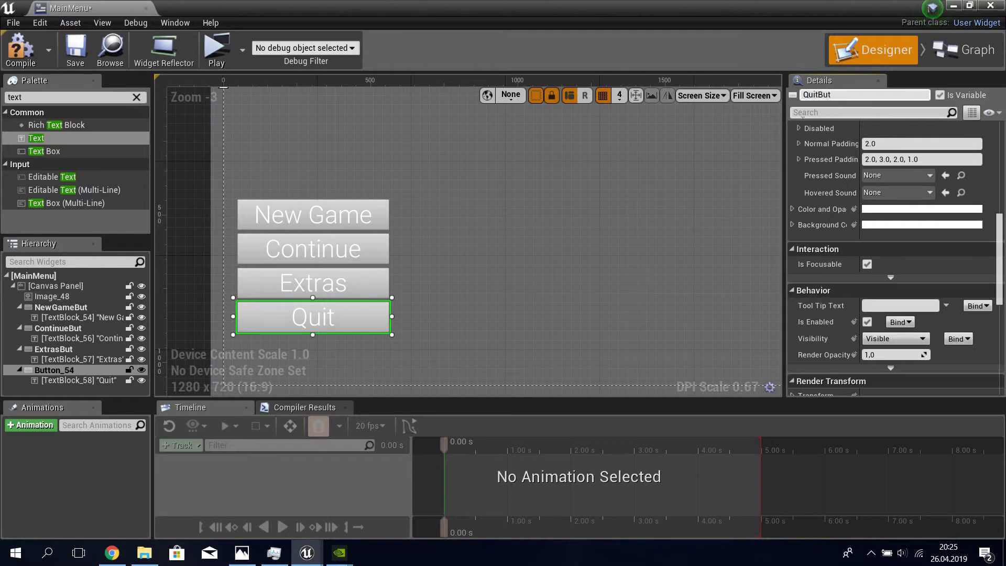
key(Return)
click(279, 254)
scroll(924, 271, down, 5)
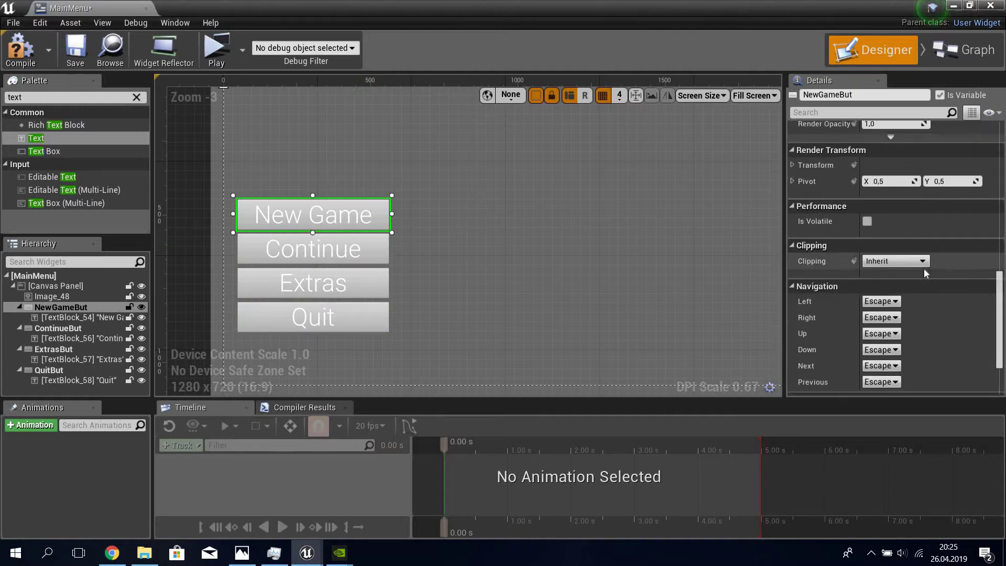
Add On Clicked events for NewGameBut and QuitBut, wiring NewGameBut to Open Level
click(889, 313)
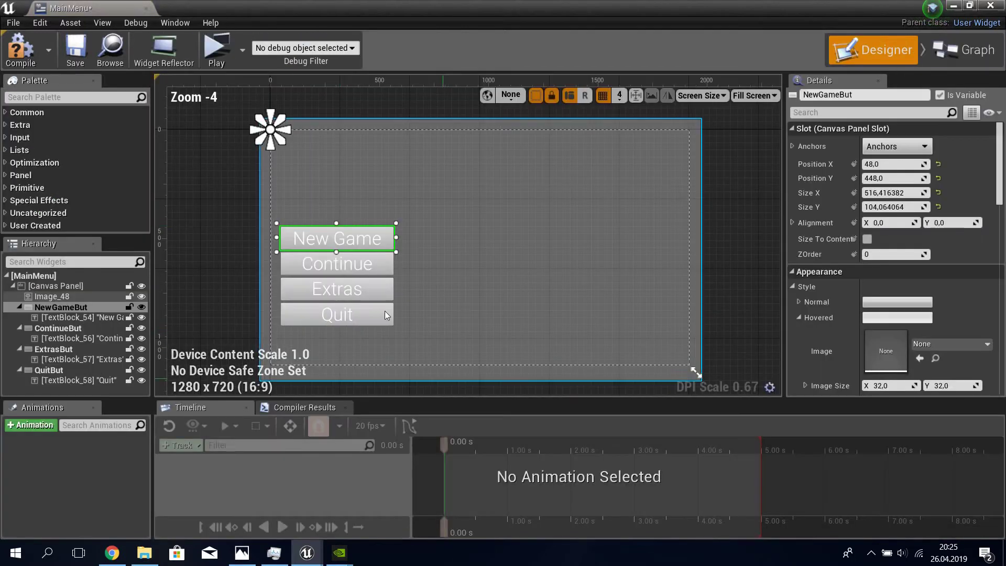
click(385, 315)
scroll(922, 321, down, 3)
scroll(922, 321, down, 3)
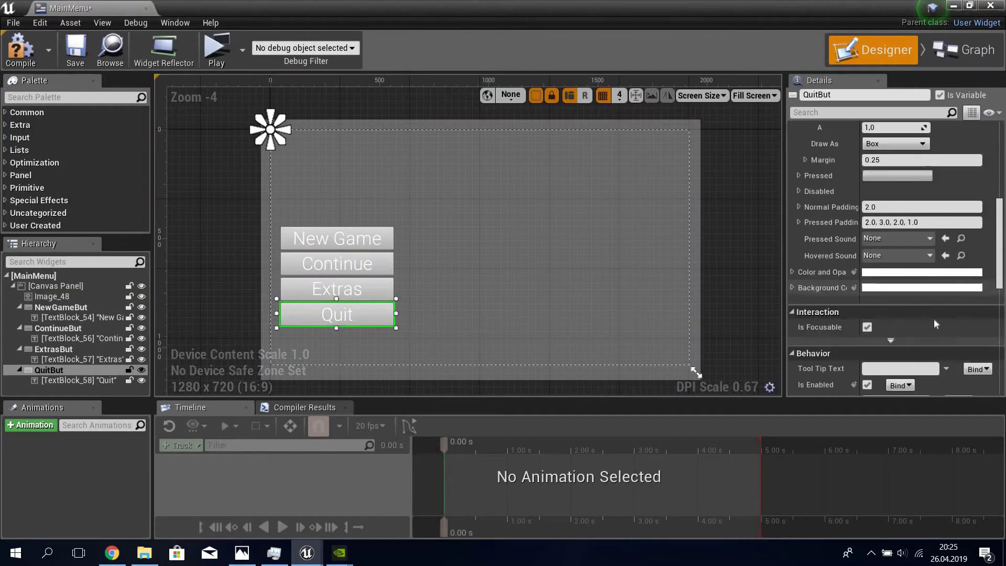
scroll(922, 321, down, 3)
scroll(922, 321, down, 2)
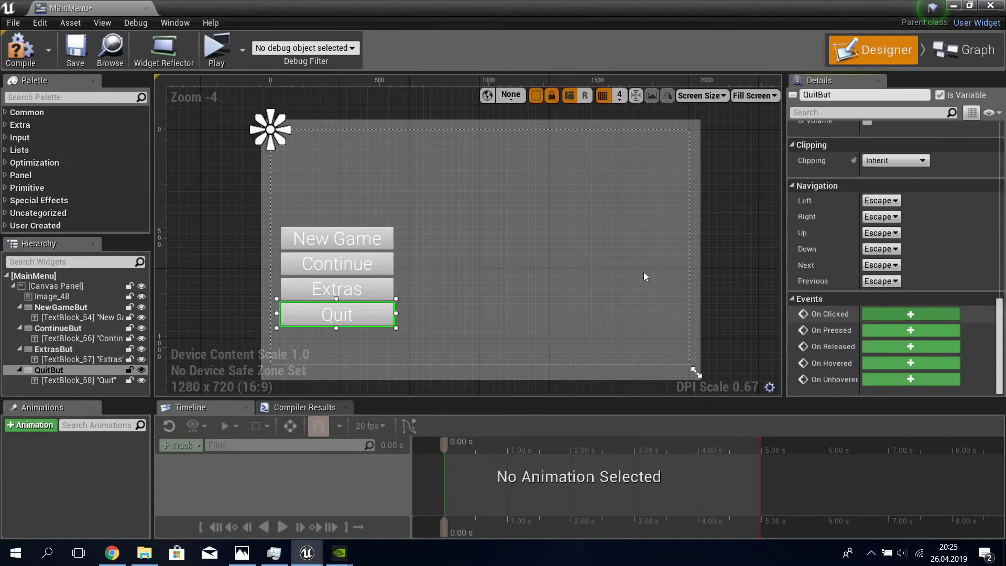
click(913, 314)
scroll(566, 326, down, 4)
scroll(487, 381, down, 1)
scroll(412, 302, up, 2)
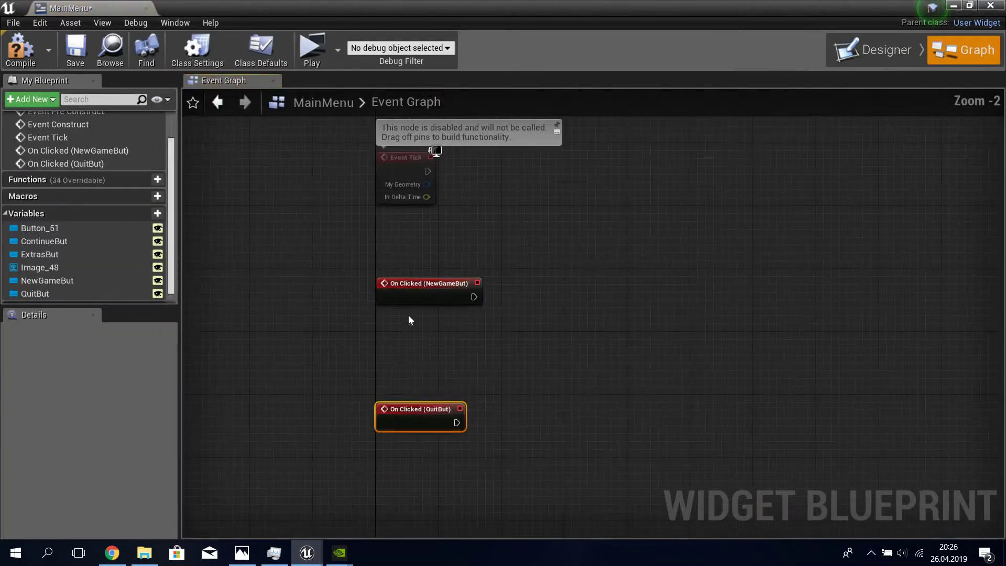
scroll(411, 302, up, 3)
drag(431, 286, 499, 290)
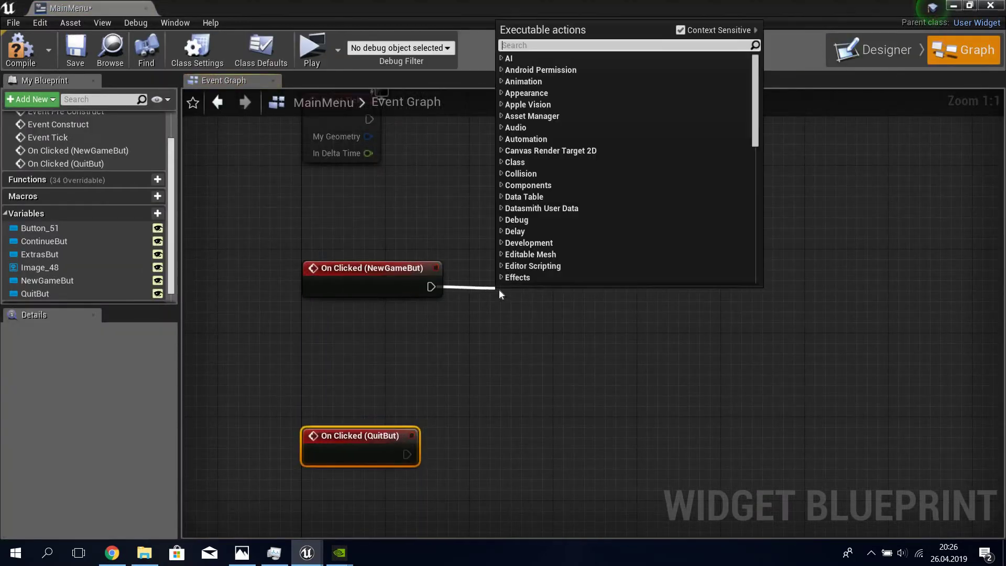
text(open le)
key(Return)
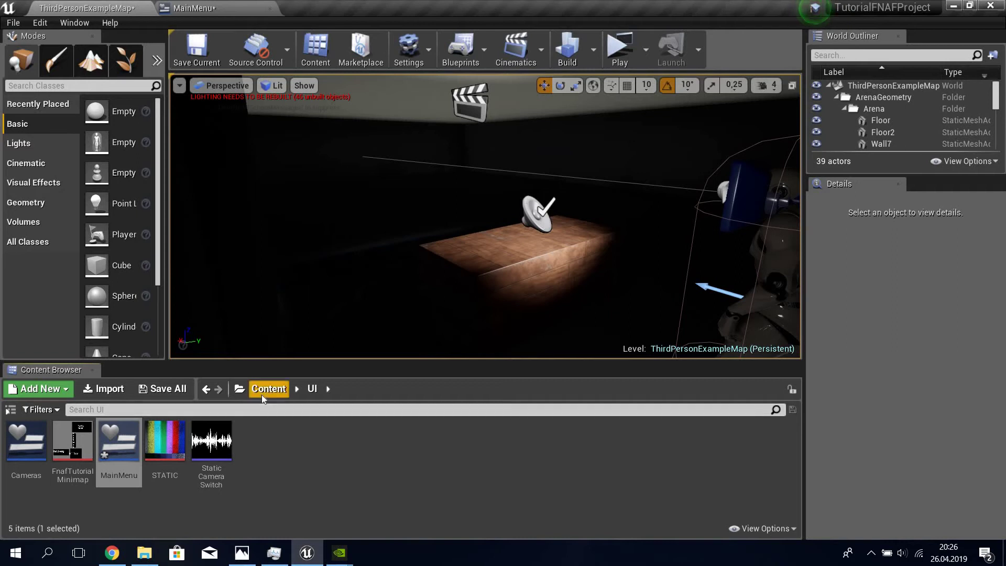
Set Open Level's Level Name to ThirdPersonExampleMap, copied from the Maps folder
click(266, 388)
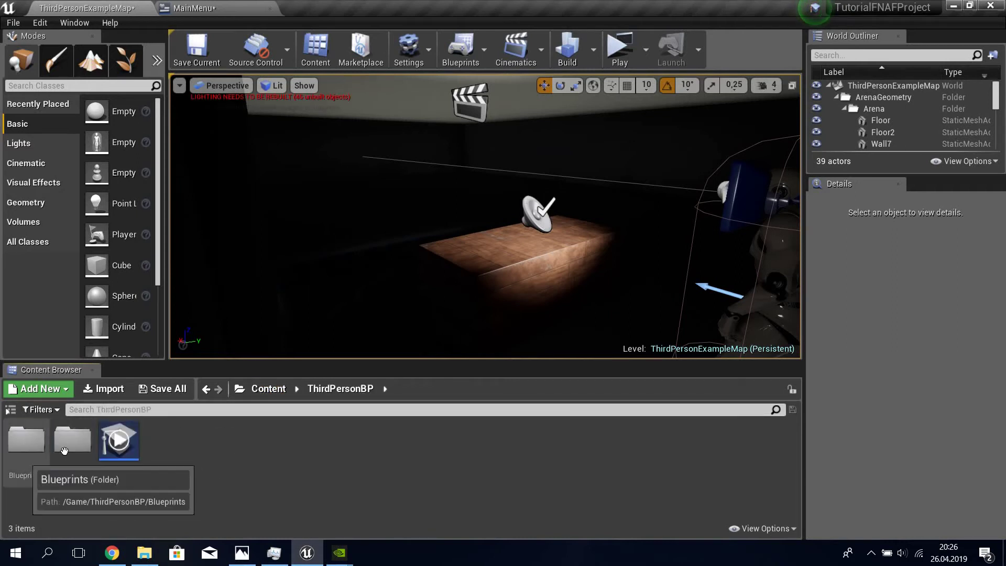
double_click(64, 450)
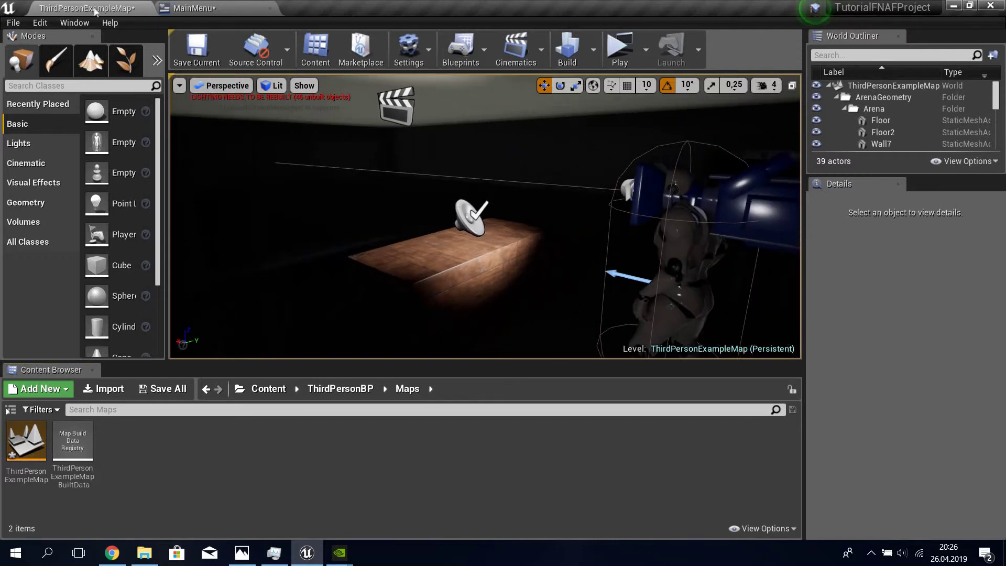
click(29, 473)
key(F2)
click(182, 6)
click(591, 305)
text(ThirdPersonExampleMap)
Reposition the Open Level node further right in the event graph
right_drag(570, 422, 528, 346)
right_drag(439, 238, 782, 253)
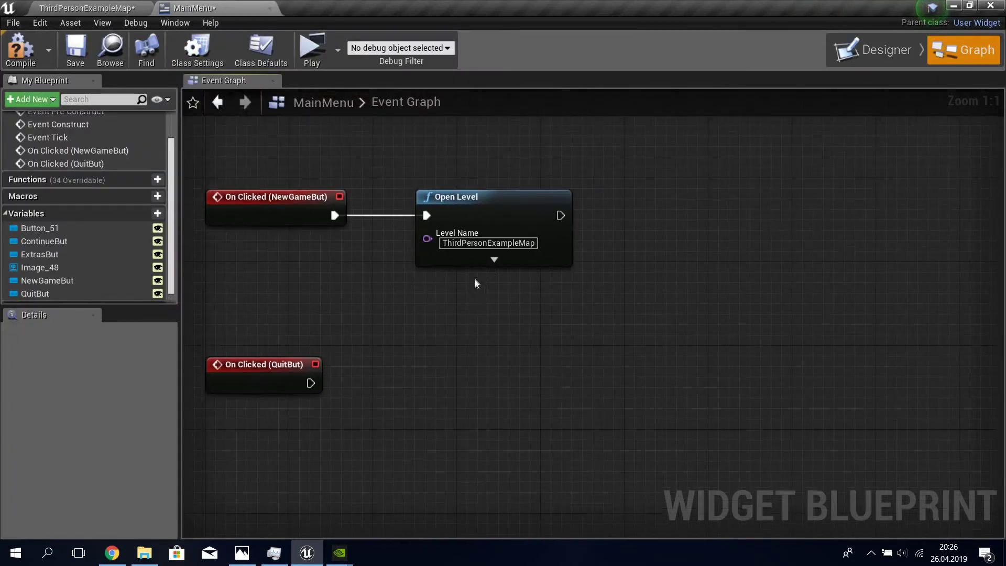
right_drag(504, 260, 472, 234)
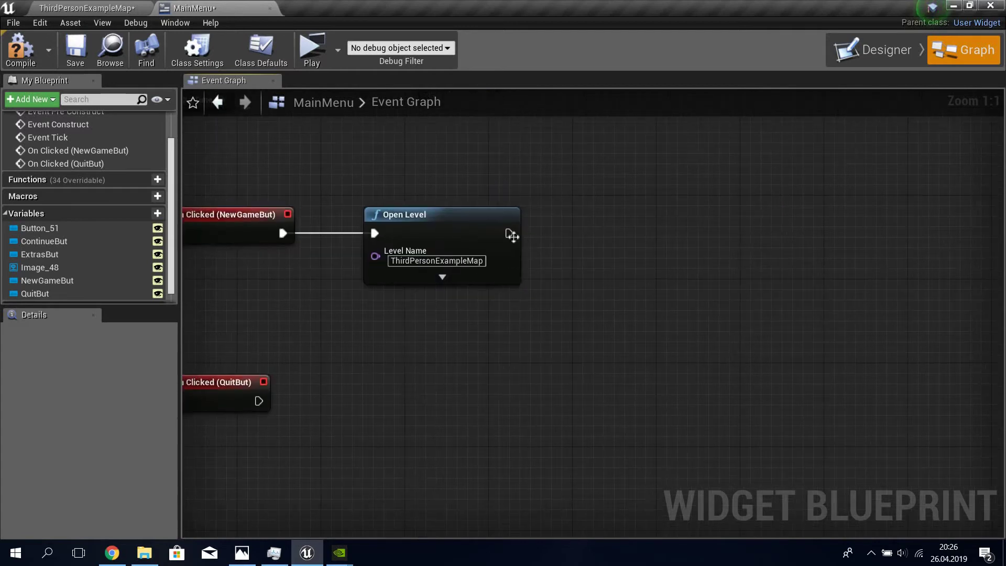
drag(481, 234, 815, 234)
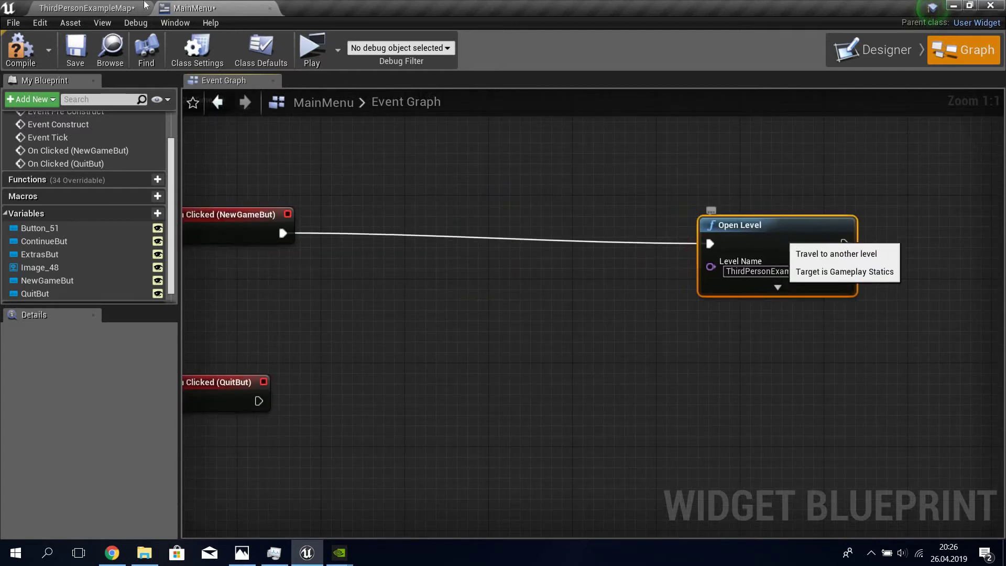
click(98, 10)
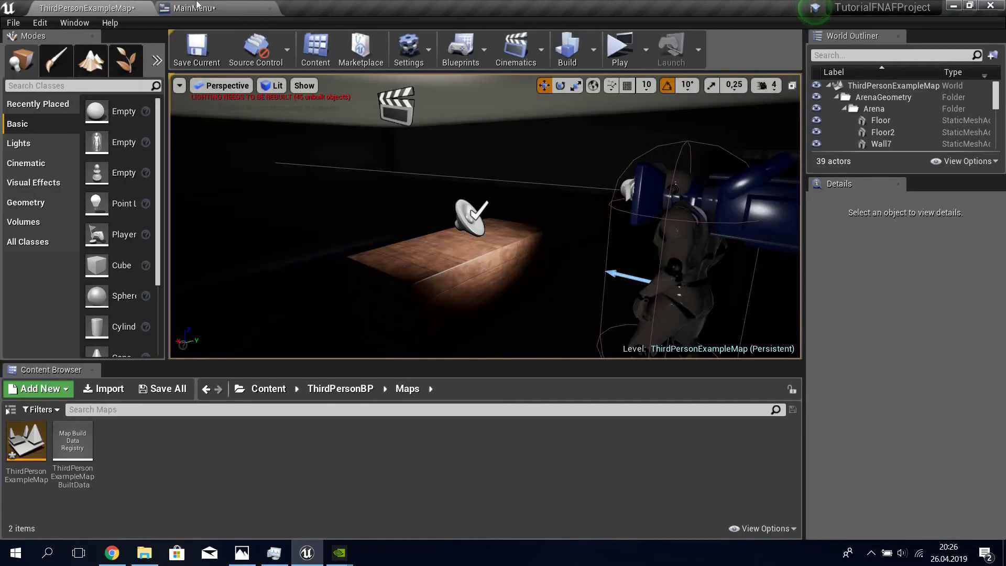
click(197, 9)
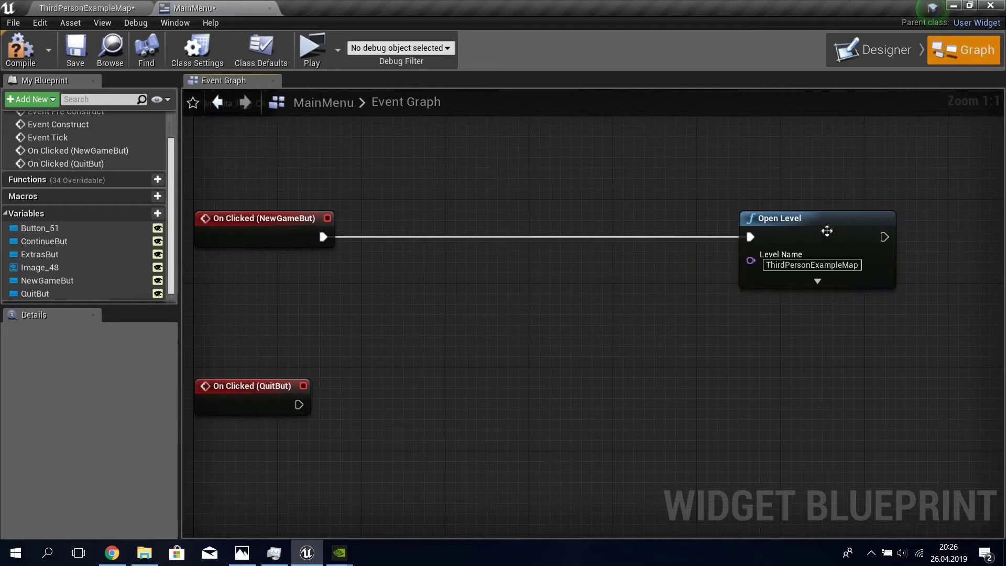
Connect QuitBut's On Clicked event to a new Quit Game node
drag(817, 220, 528, 220)
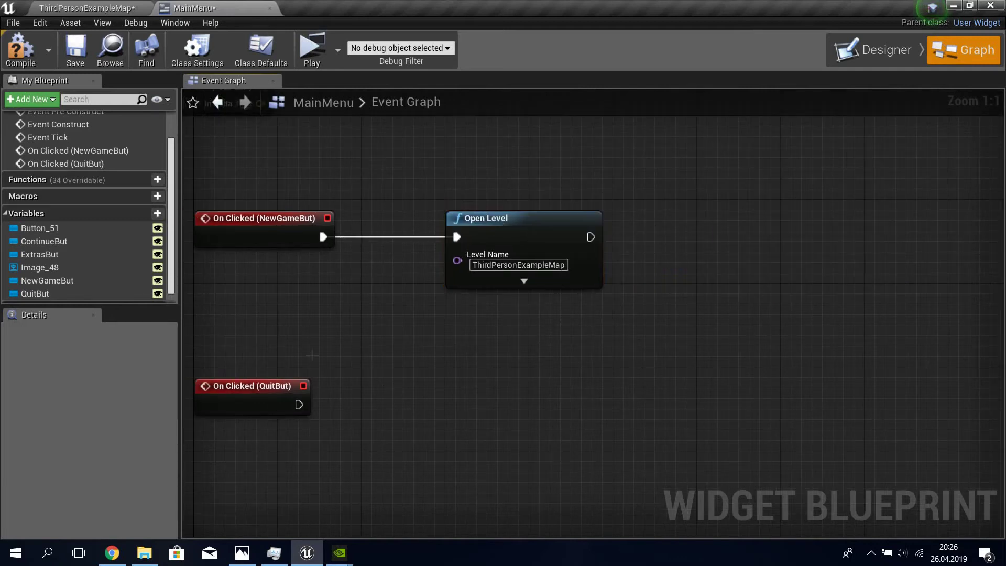
right_drag(301, 354, 319, 310)
drag(316, 359, 452, 360)
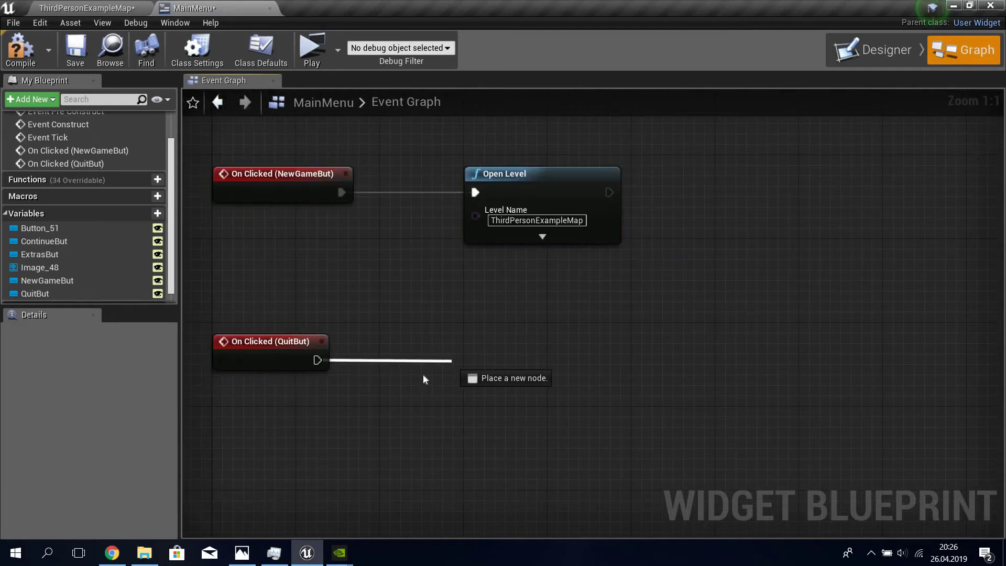
text(quit)
key(Return)
mouse_move(516, 373)
mouse_down()
mouse_move(516, 351)
mouse_move(507, 353)
mouse_move(367, 448)
mouse_up()
text(get)
Supply Quit Game's Specific Player from Get Player Controller and tidy the nodes
key(Up)
key(Return)
drag(428, 446, 265, 445)
right_drag(266, 445, 395, 516)
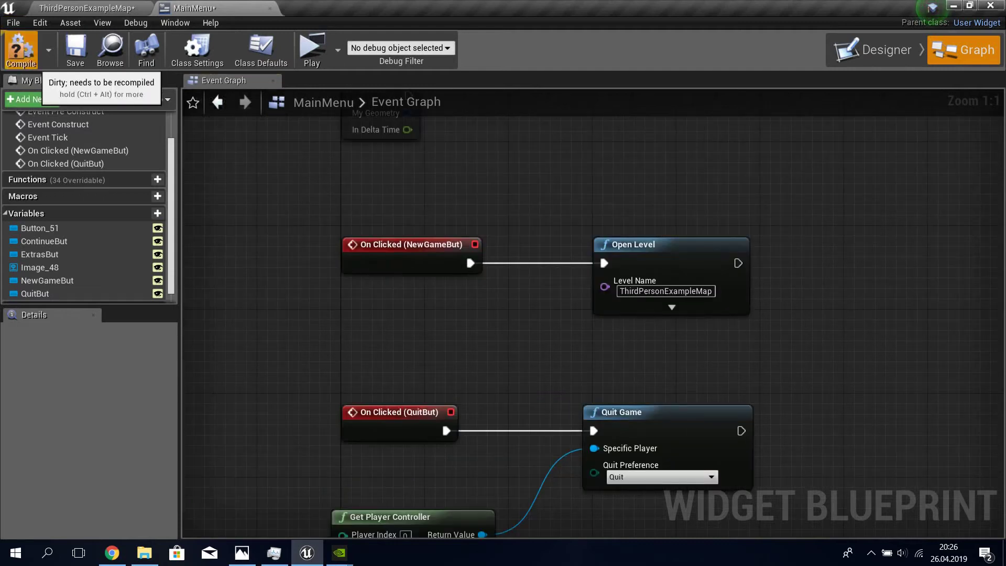
right_drag(535, 236, 315, 228)
mouse_move(393, 235)
mouse_down()
mouse_move(716, 238)
mouse_move(734, 215)
mouse_up()
right_drag(759, 212, 849, 223)
drag(284, 499, 284, 342)
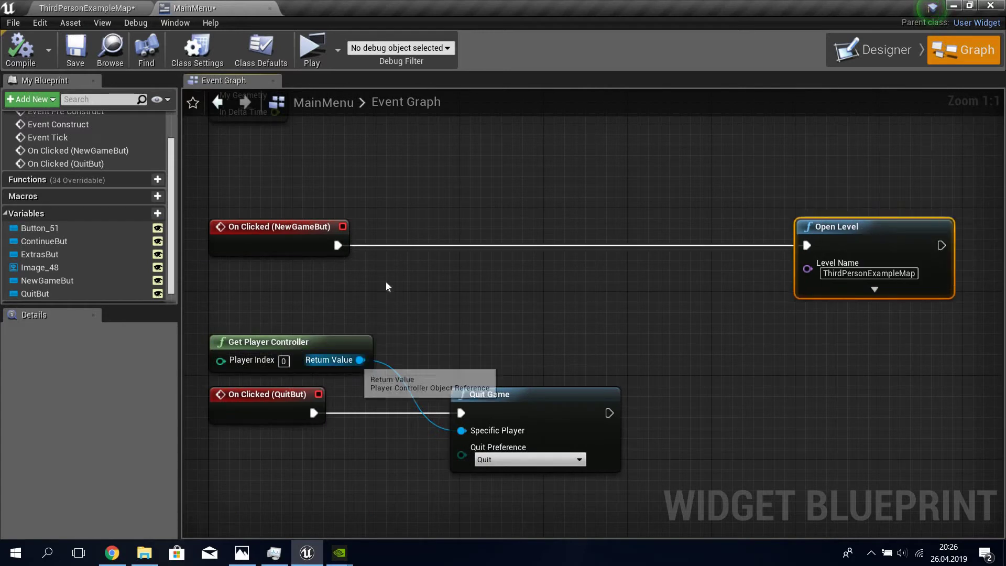
Run Set Show Mouse Cursor on the player controller from the New Game click
drag(360, 359, 364, 301)
text(sh)
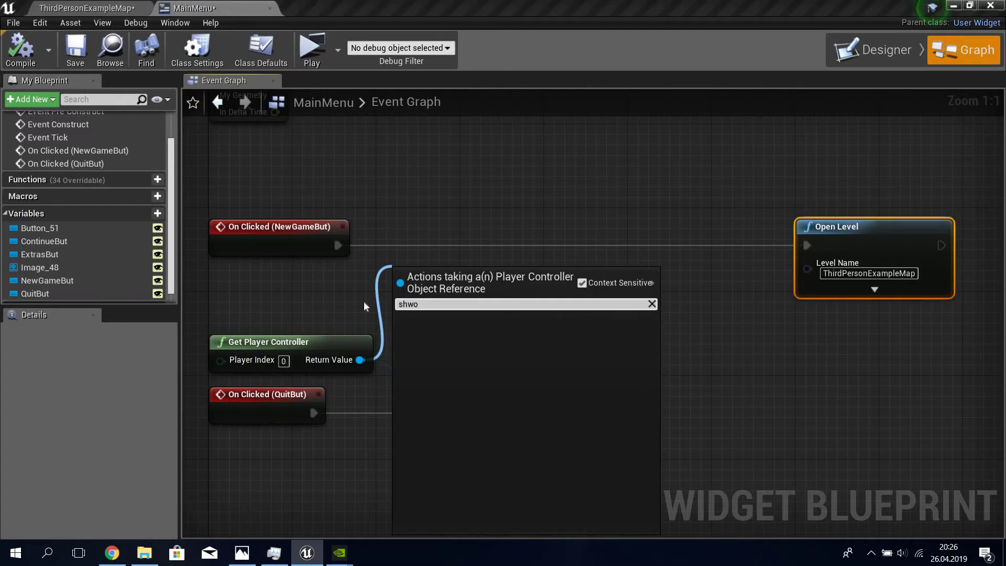
text(ow)
click(510, 427)
key(ctrl+z)
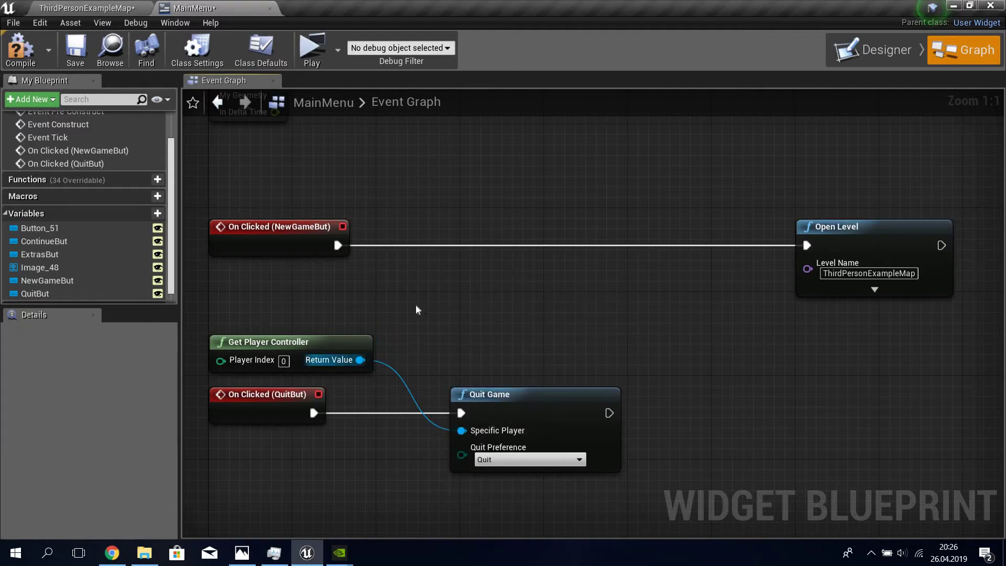
drag(360, 359, 416, 305)
text(set sh)
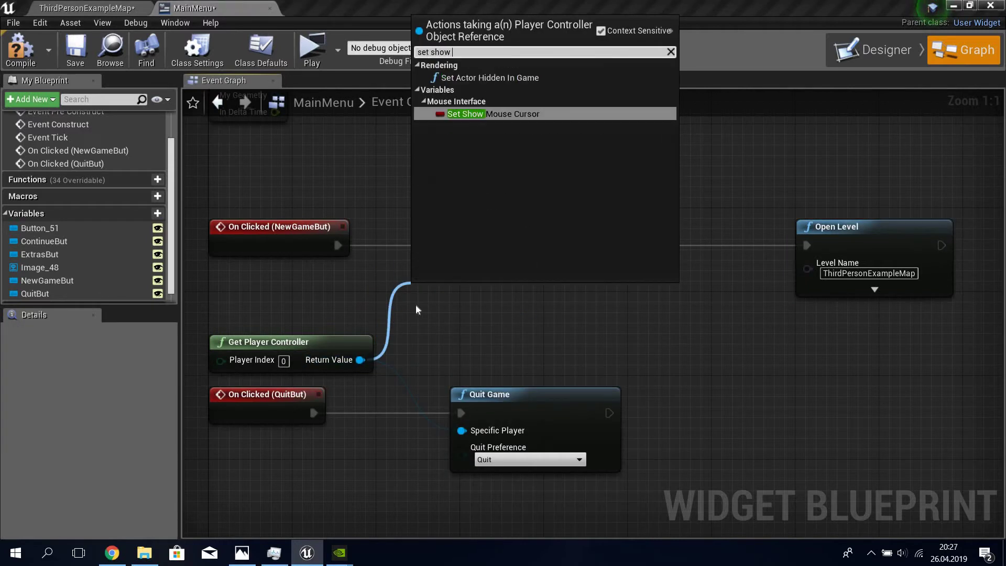
text(ow)
key(Return)
drag(474, 293, 453, 241)
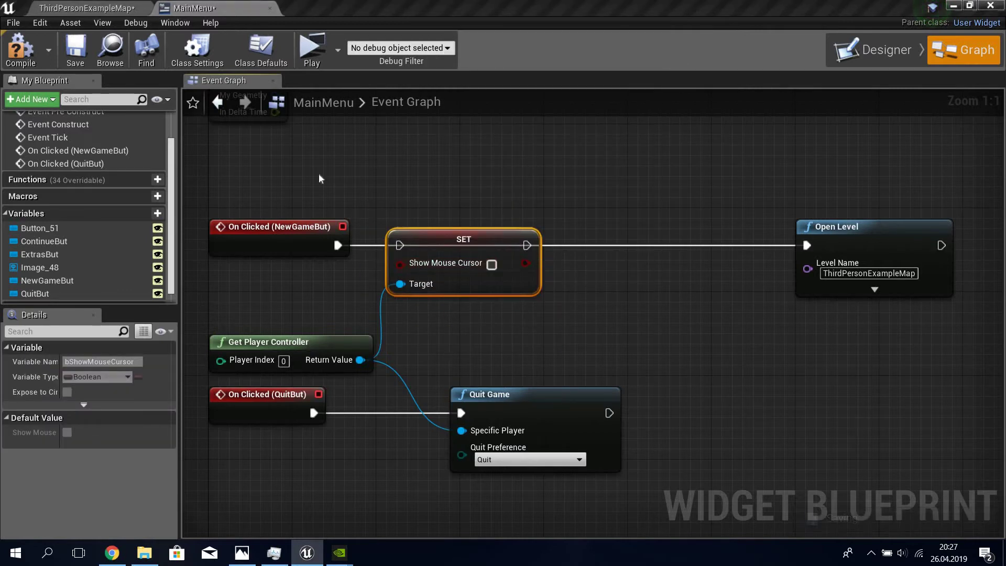
click(496, 263)
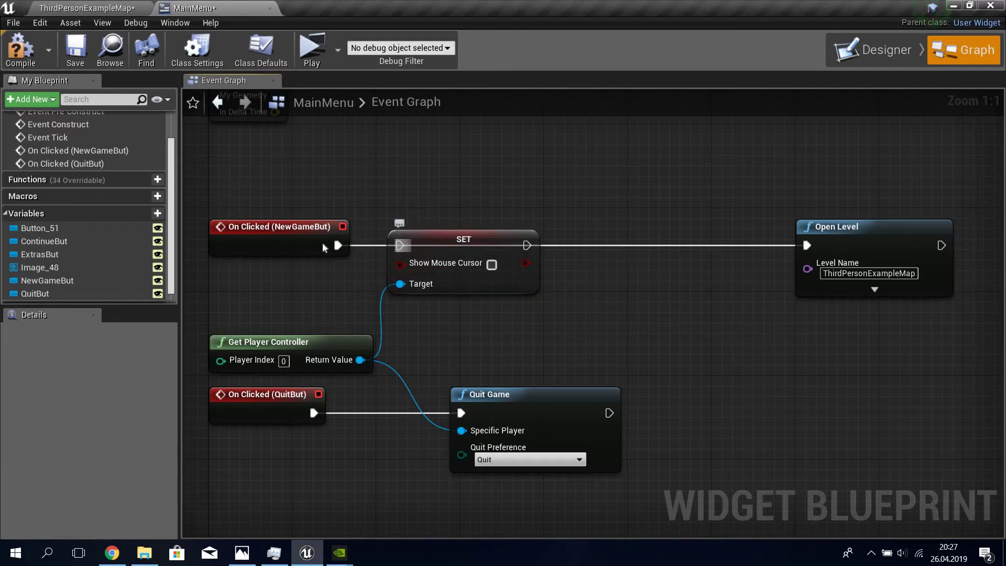
drag(344, 257, 445, 278)
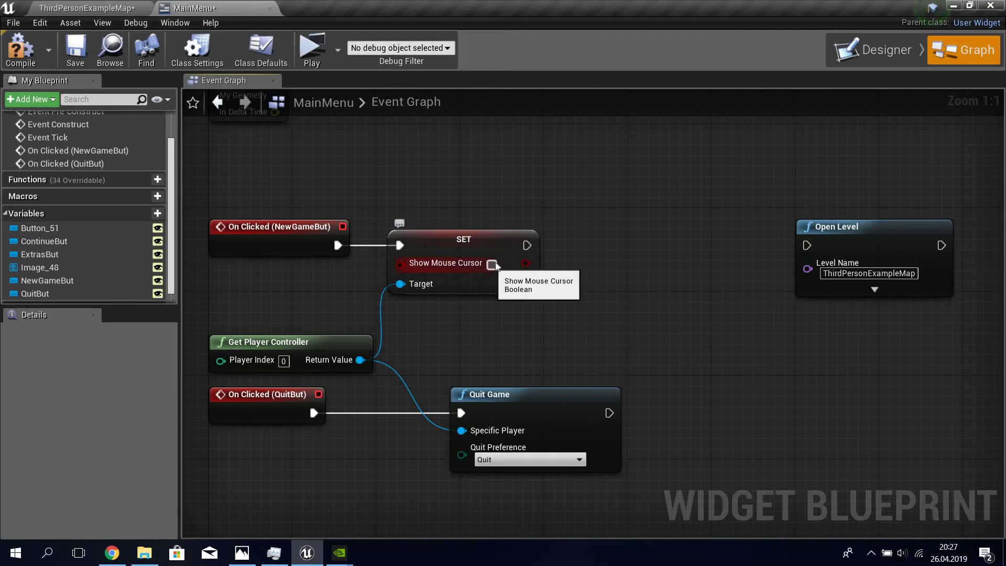
Chain Set Input Mode Game Only into Open Level and compile MainMenu
drag(359, 360, 595, 289)
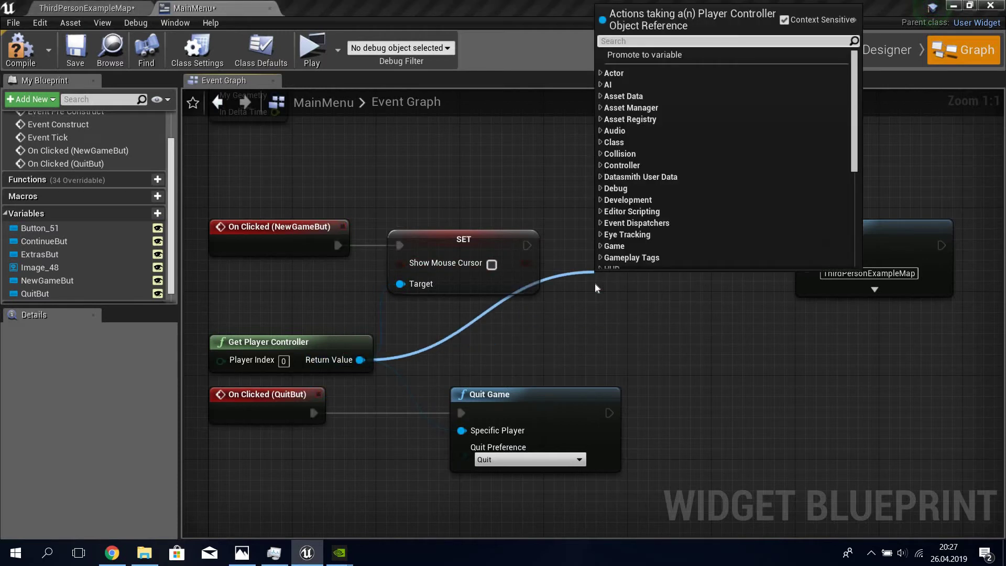
text(set input)
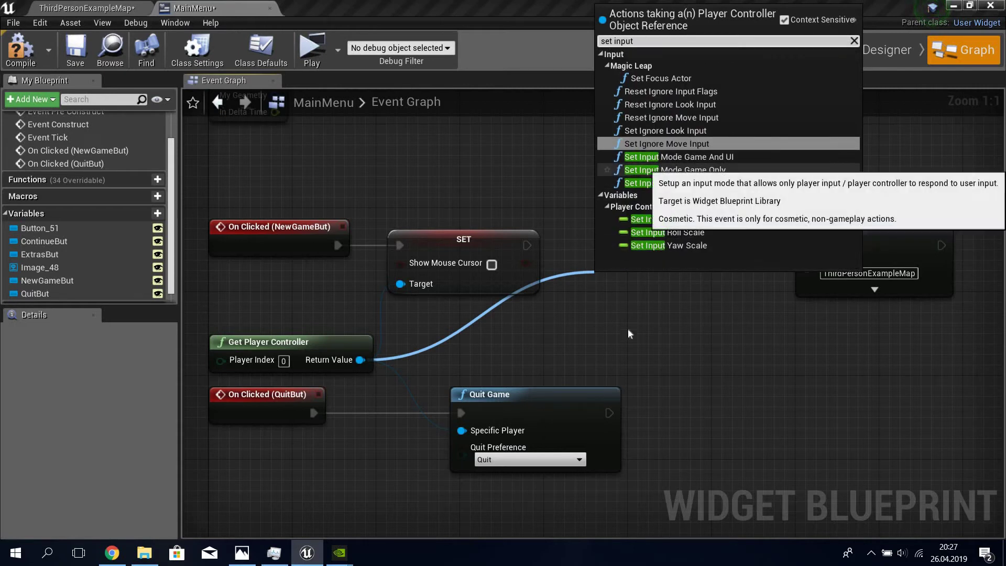
click(674, 170)
drag(652, 281, 637, 215)
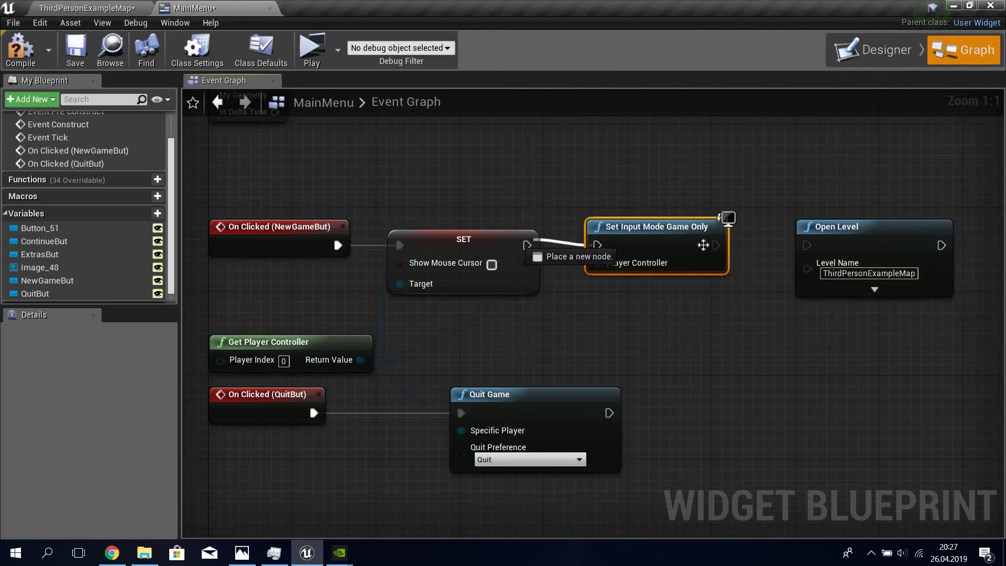
drag(715, 245, 819, 252)
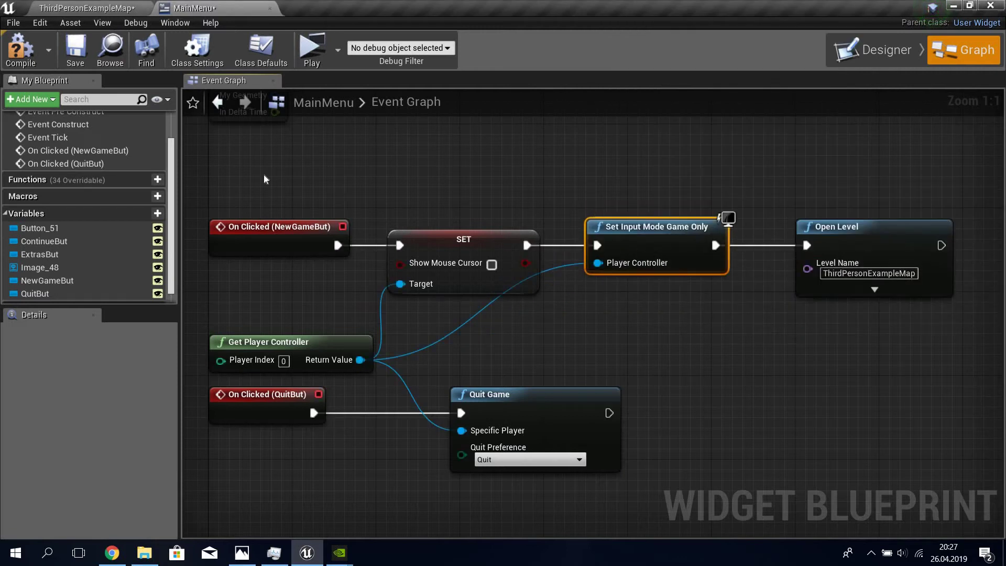
click(38, 60)
Close the MainMenu blueprint and browse to Content > ThirdPersonBP > Maps
click(271, 9)
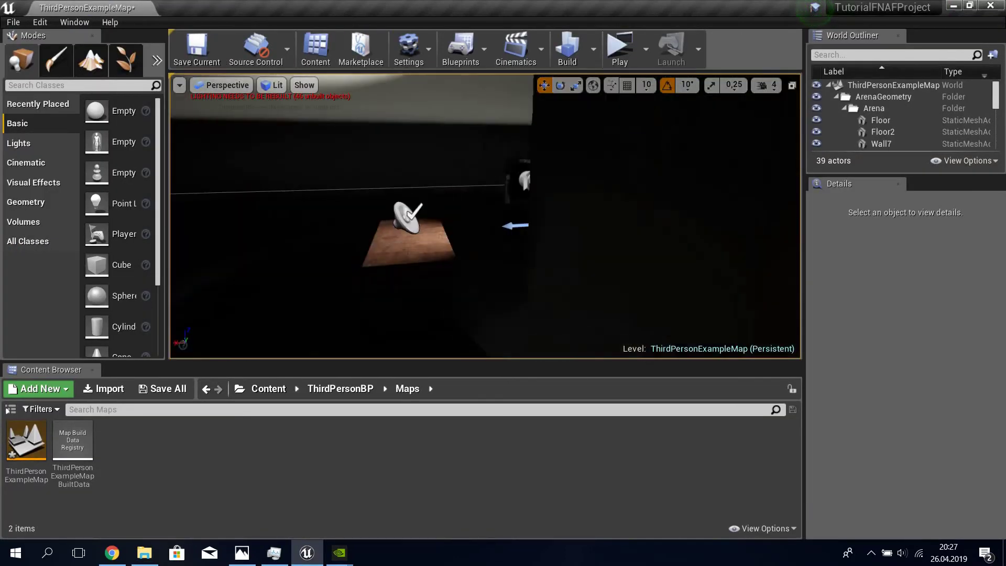
click(268, 388)
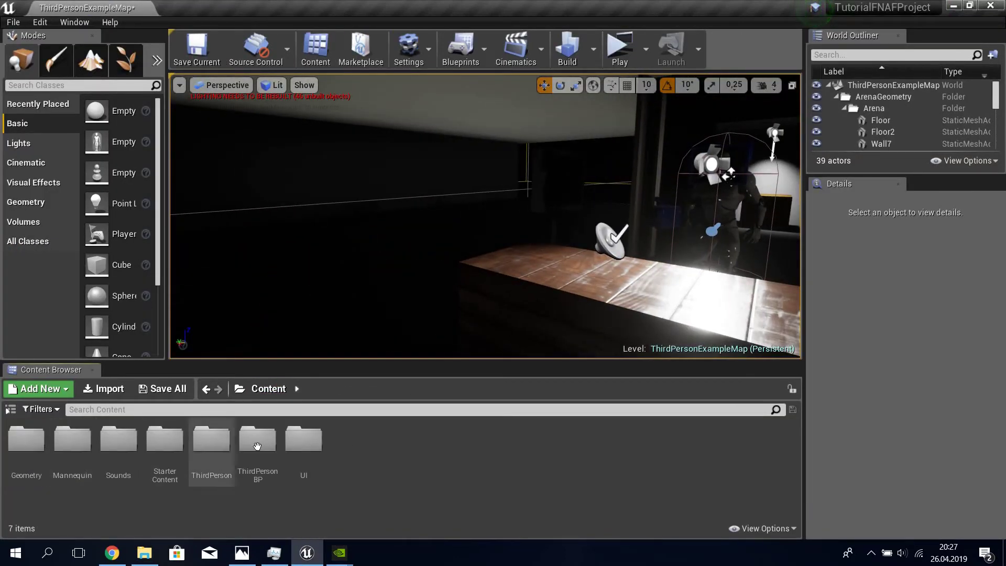
double_click(257, 444)
double_click(72, 442)
Create a new level named mainmenu in Maps and open it, confirming the save prompt
right_click(176, 418)
mouse_move(184, 401)
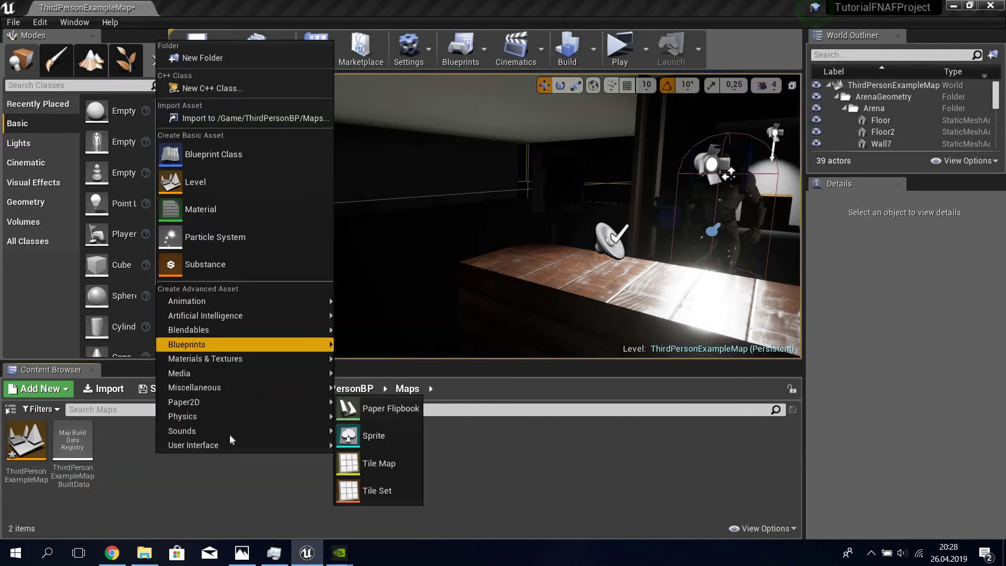
click(197, 181)
text(mainmenu)
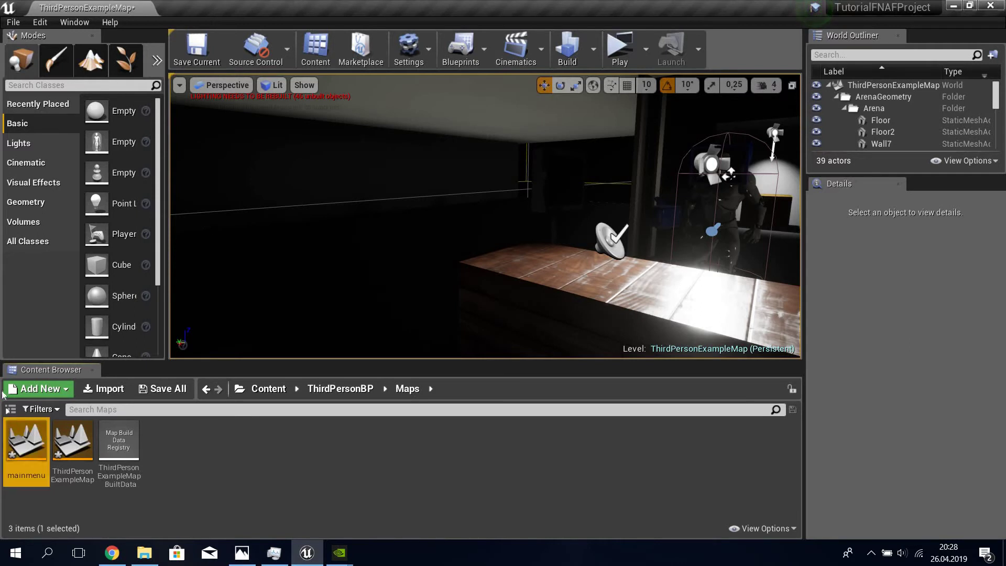
double_click(40, 467)
click(562, 406)
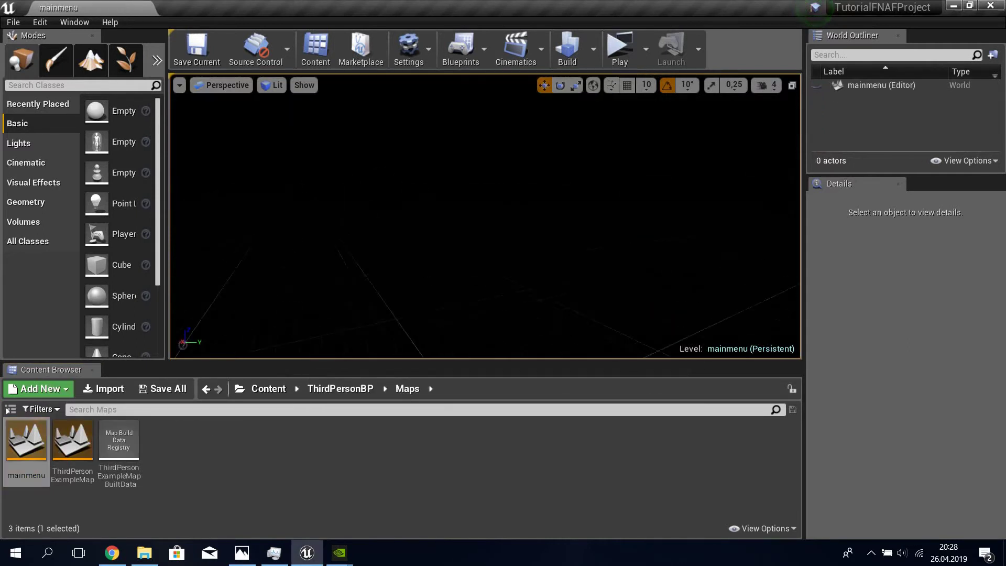
Place a Box Brush from the Geometry category into the level
click(50, 164)
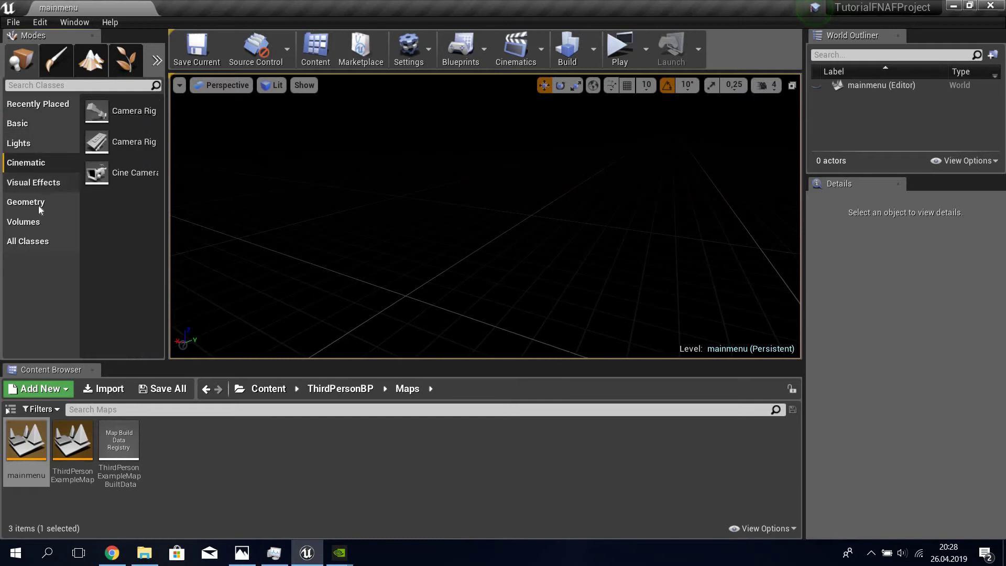
click(32, 203)
mouse_move(367, 287)
mouse_down()
mouse_move(450, 343)
mouse_move(427, 280)
mouse_up()
right_drag(427, 281, 466, 268)
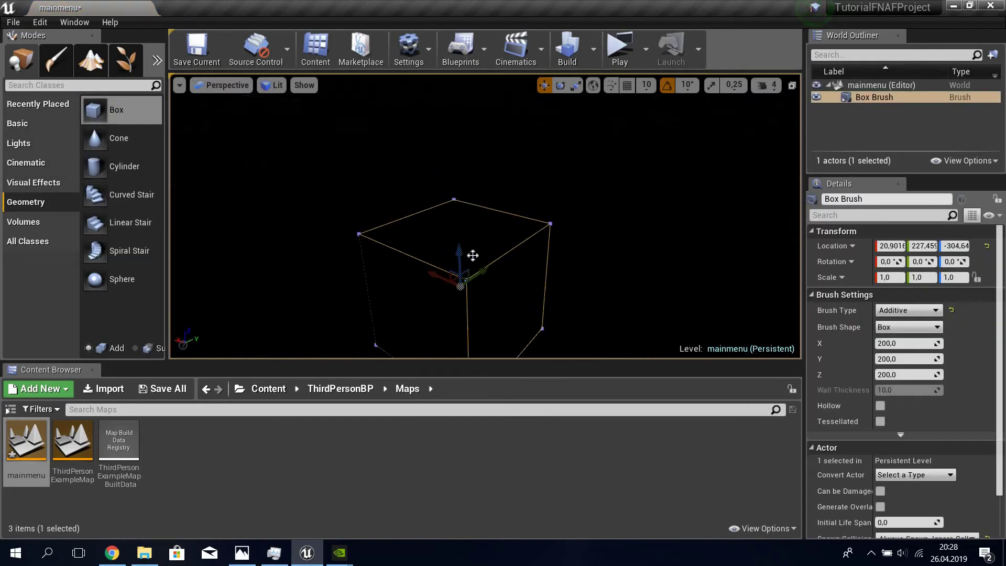
right_drag(473, 183, 440, 235)
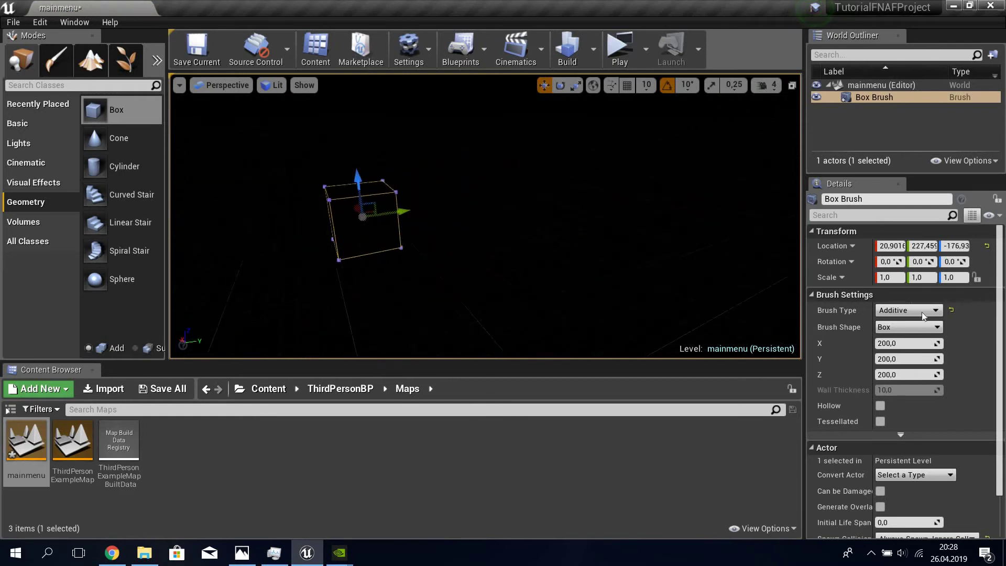
key(e)
key(r)
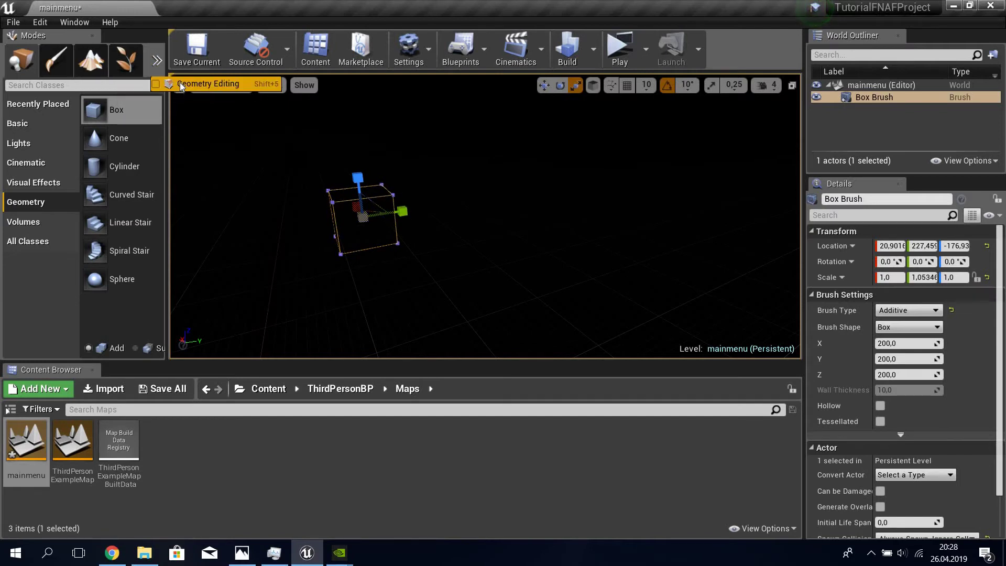
In geometry editing with the Unlit view, stretch the box brush far along Y into a floor
click(180, 85)
right_drag(472, 259, 492, 273)
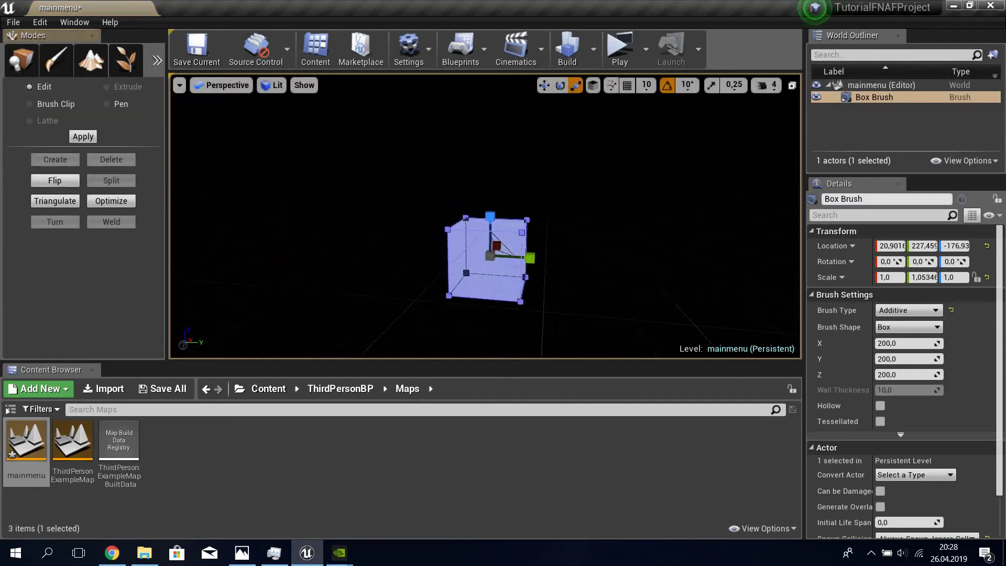
click(492, 273)
click(467, 267)
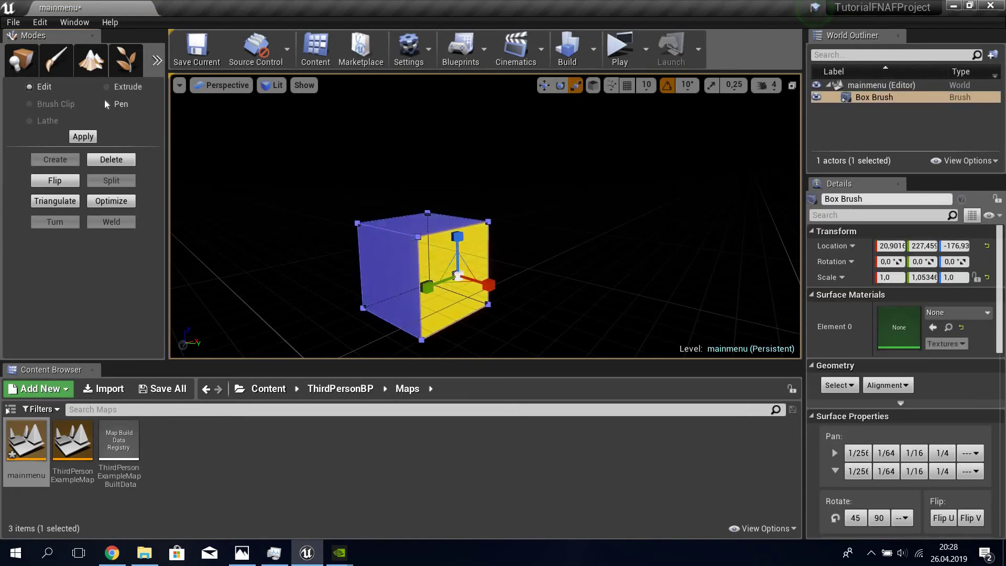
click(273, 85)
click(283, 126)
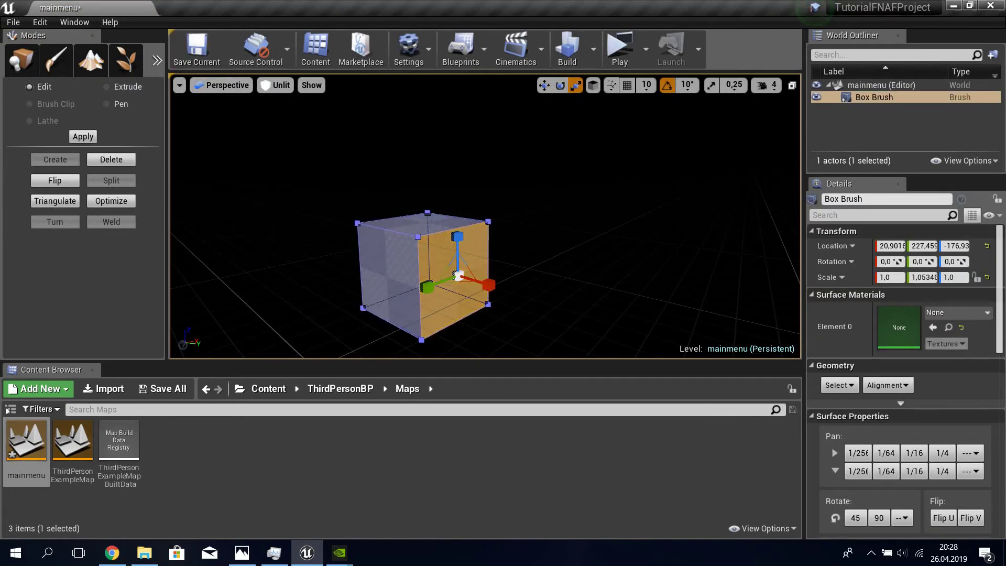
right_drag(493, 192, 493, 192)
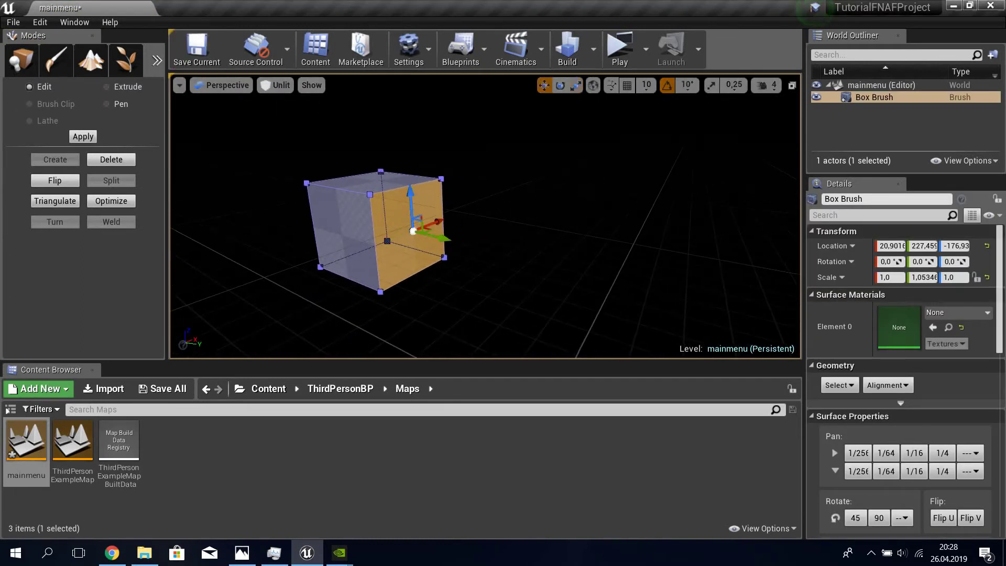
right_drag(354, 212, 355, 212)
drag(345, 215, 794, 215)
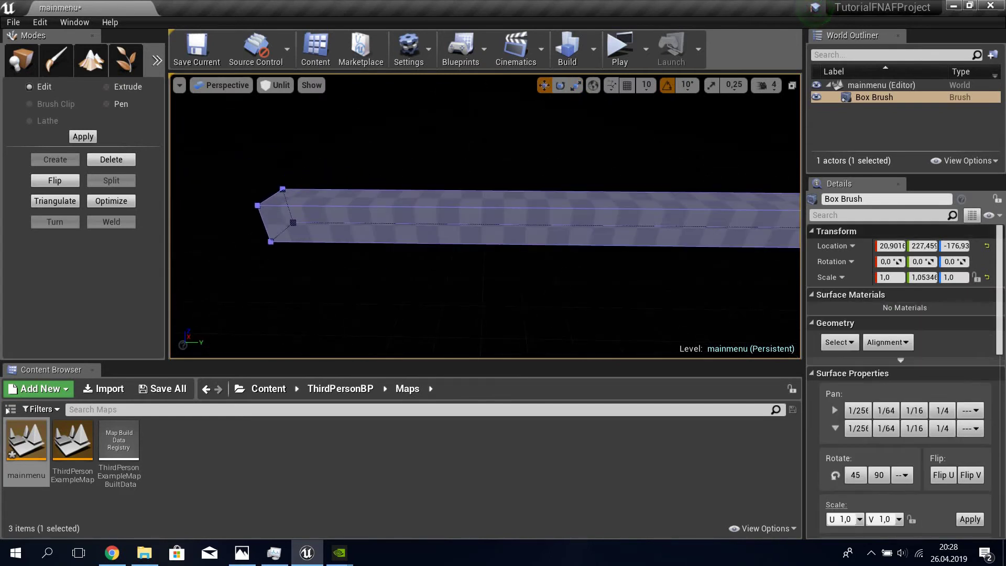
right_drag(487, 213, 486, 216)
Orbit over the brush floor to inspect it, then switch Modes to Place with Shift+1
right_drag(548, 312, 548, 312)
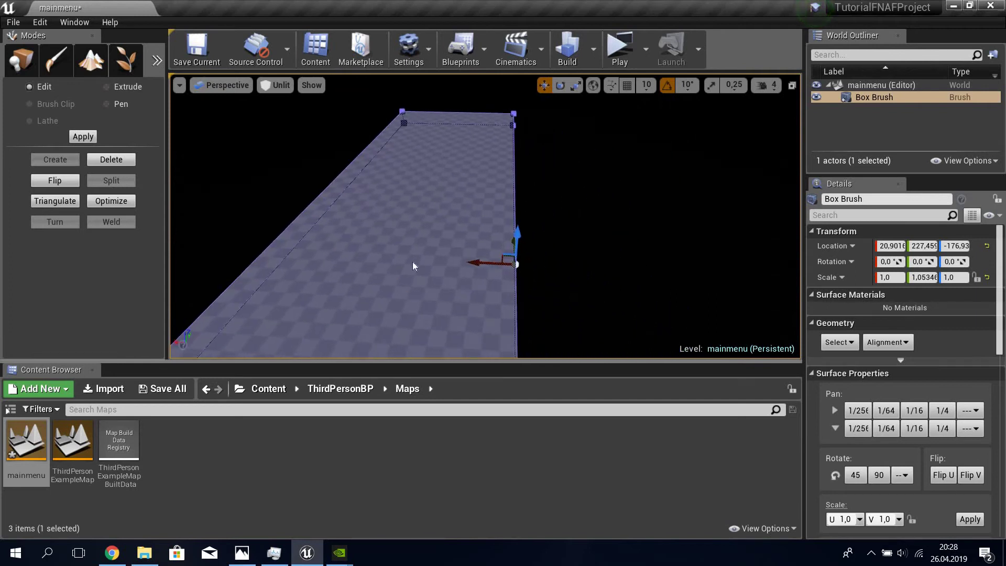
right_drag(361, 273, 305, 307)
right_drag(463, 279, 464, 280)
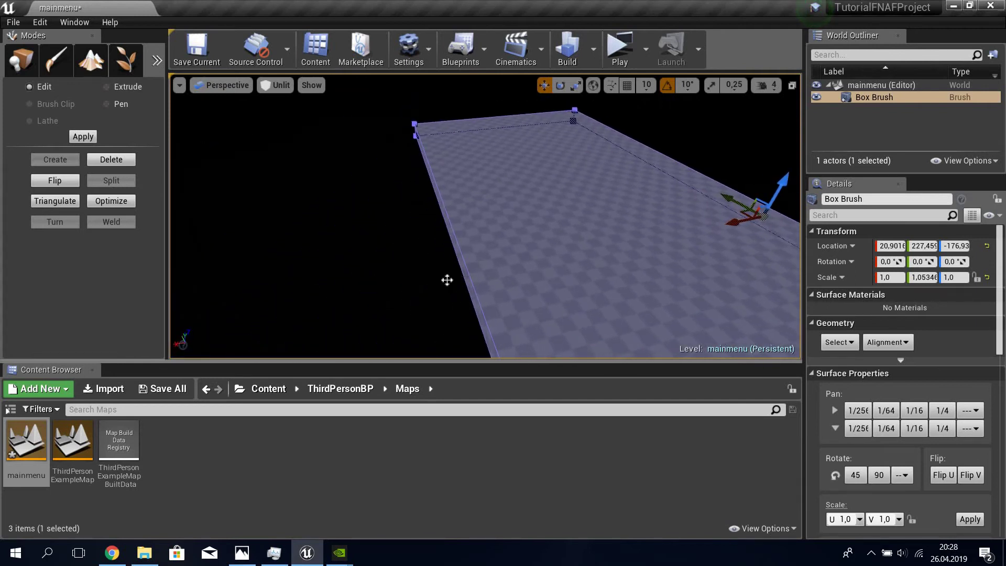
right_drag(466, 280, 466, 278)
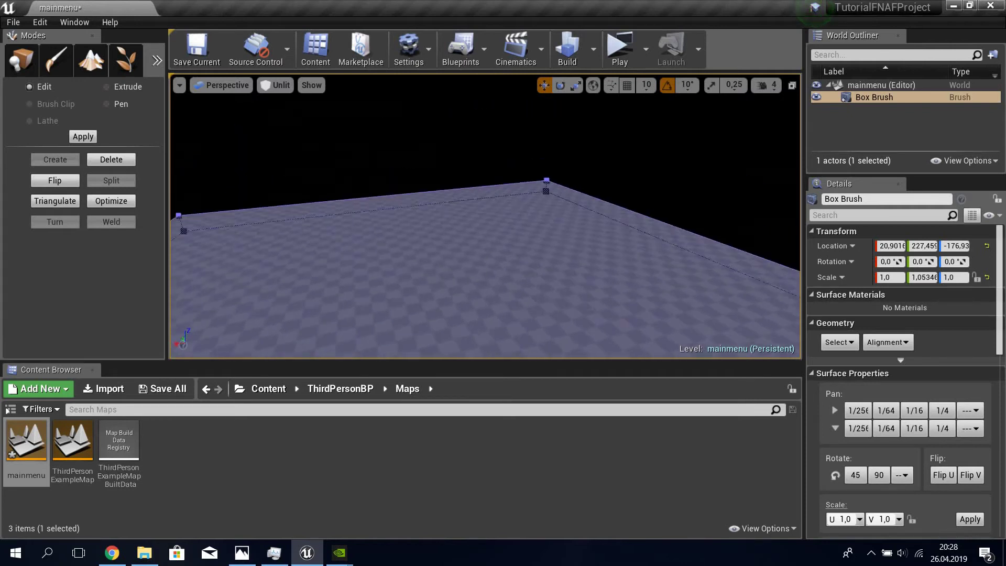
key(shift+1)
right_drag(417, 182, 425, 192)
Place a Camera actor above the floor and frame the view on it
click(45, 85)
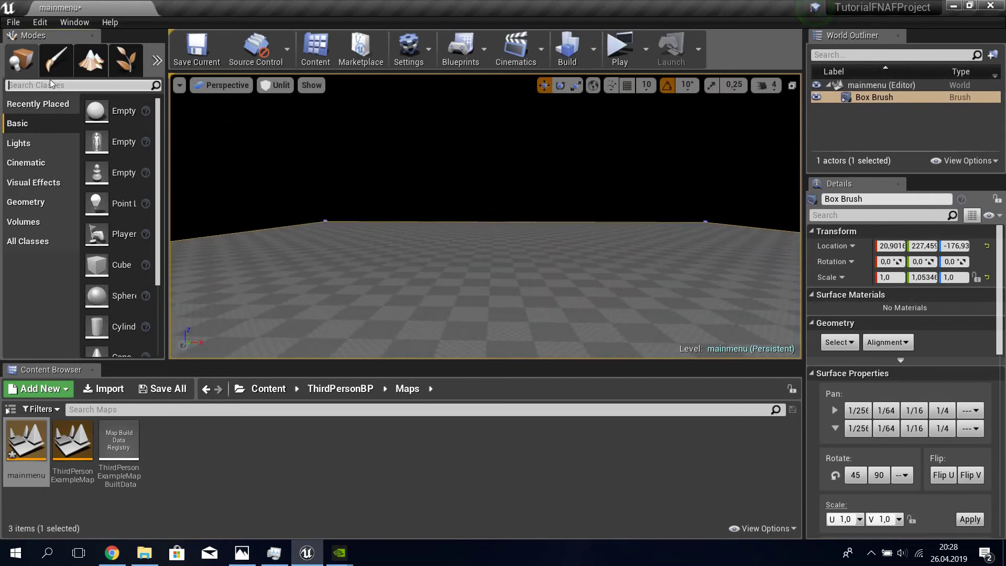
text(came)
drag(50, 111, 545, 314)
drag(545, 252, 545, 234)
key(f)
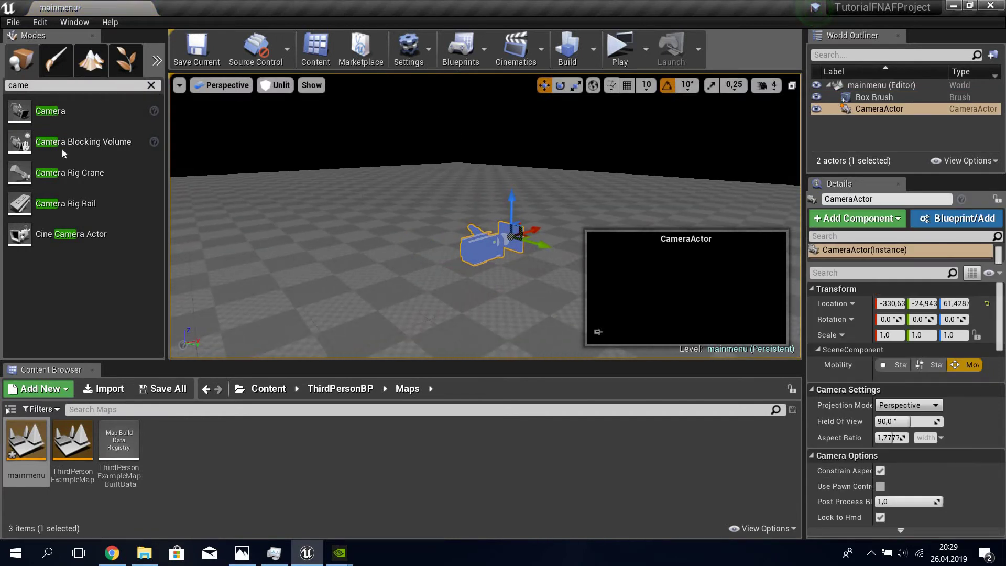
Add a Directional Light to the level with intensity 0,2
click(152, 85)
click(19, 143)
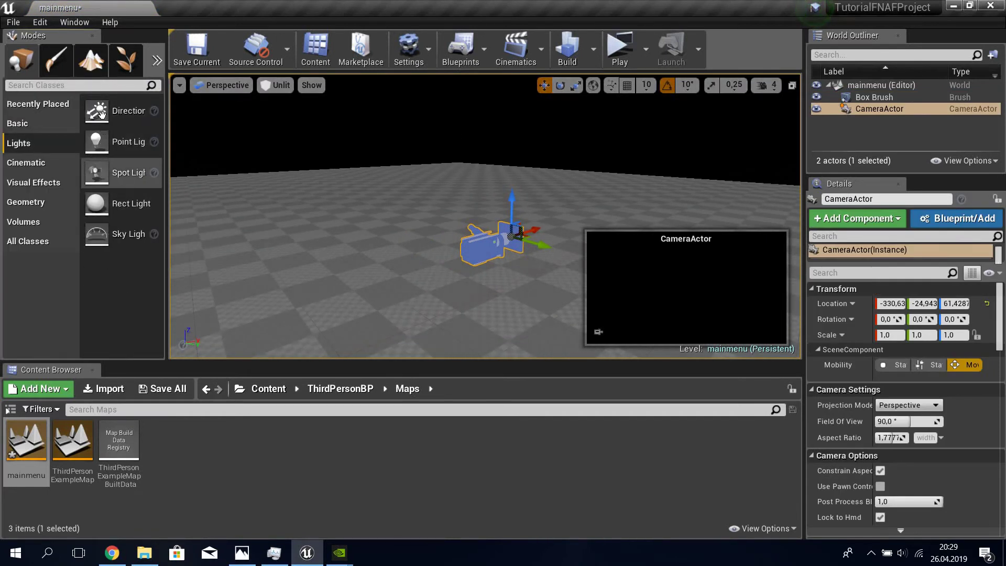
mouse_move(100, 113)
mouse_down()
mouse_move(560, 208)
mouse_move(566, 87)
mouse_up()
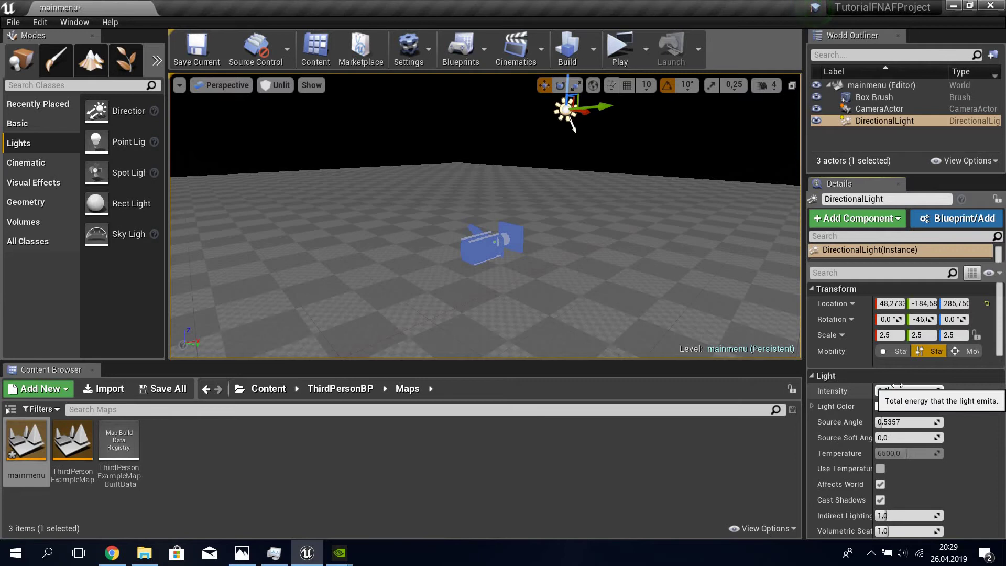
text(0,2)
key(Return)
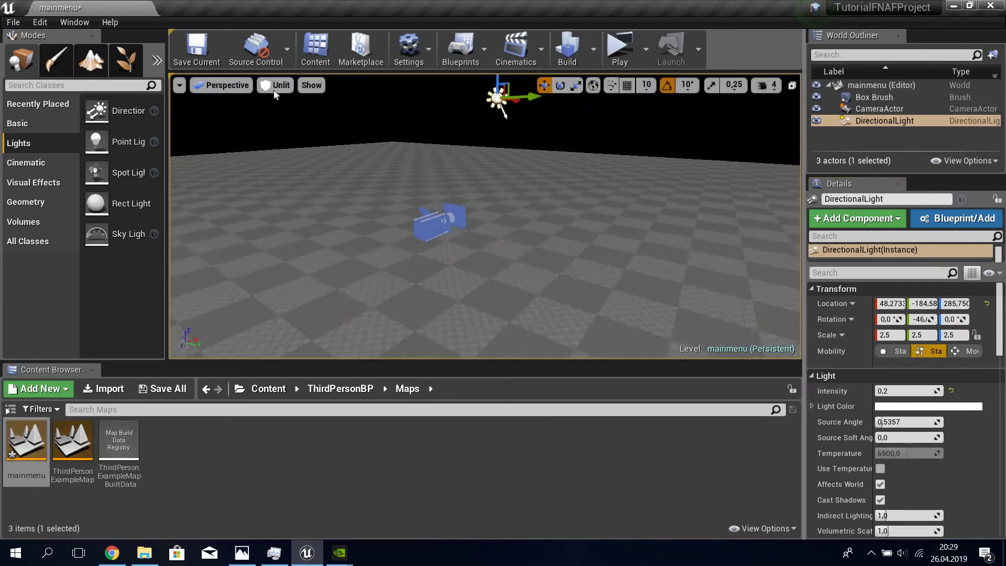
Switch the viewport to Lit shading and turn on the FPS counter
click(277, 85)
click(286, 103)
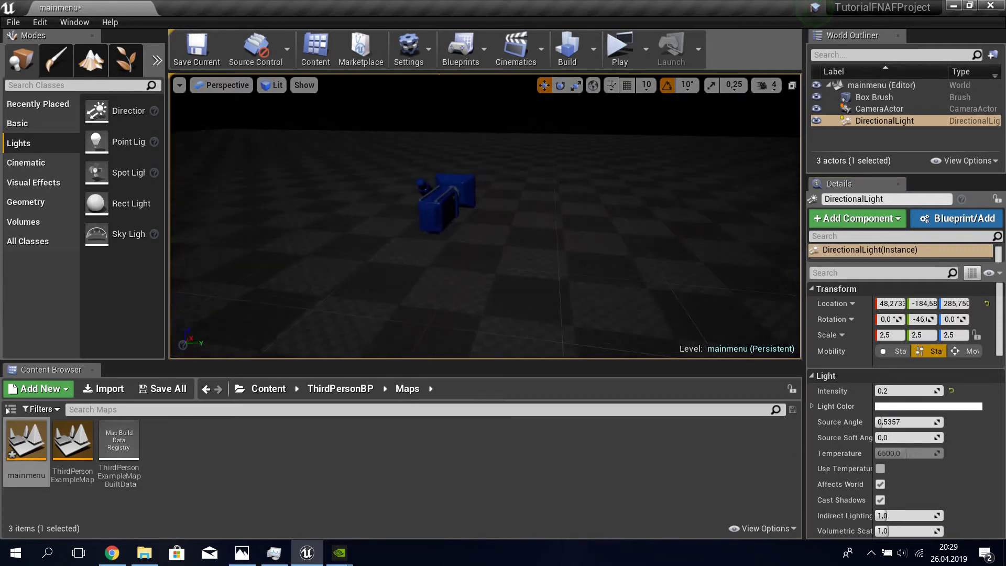
right_drag(494, 184, 494, 185)
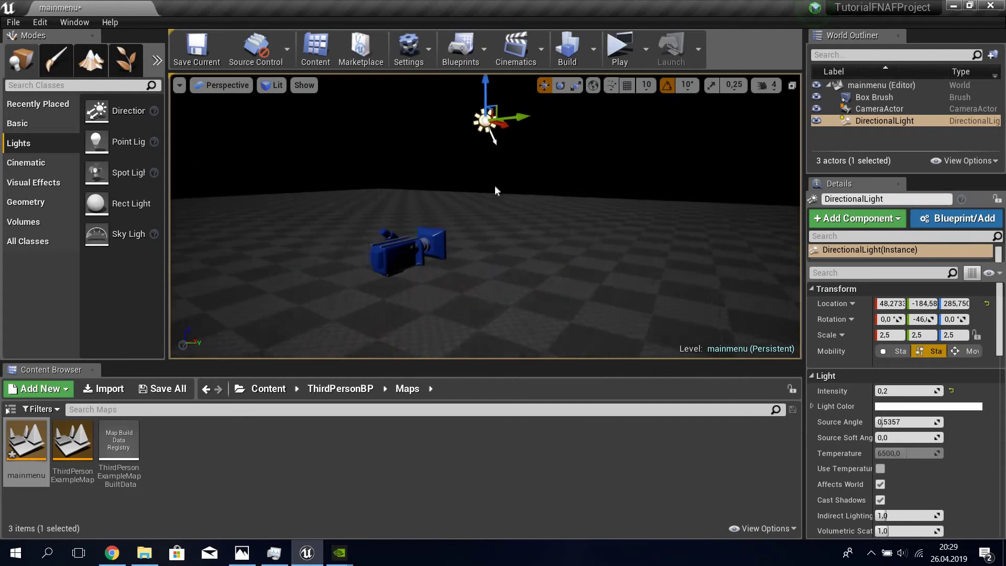
click(409, 49)
right_drag(494, 184, 495, 185)
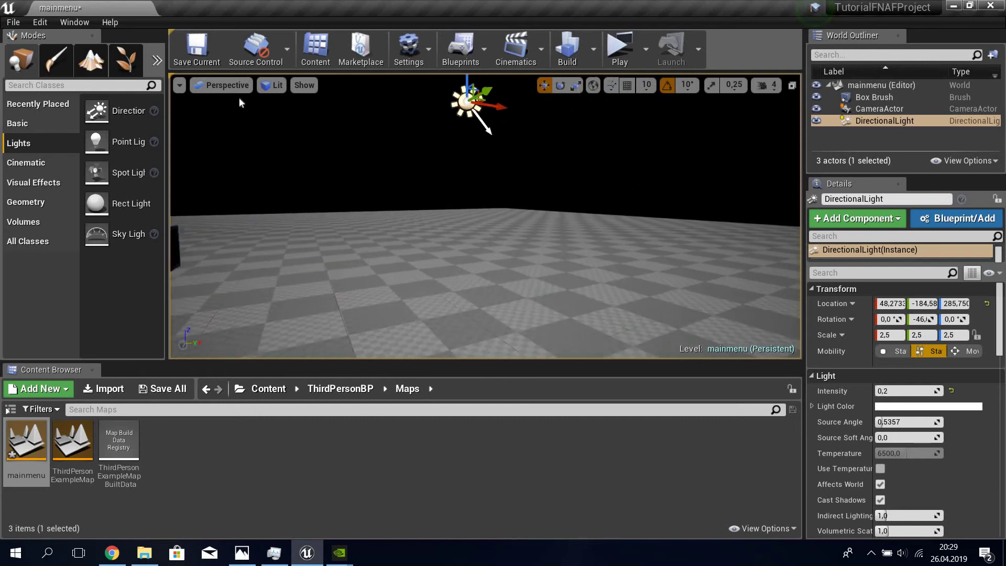
right_drag(495, 185, 192, 116)
click(227, 85)
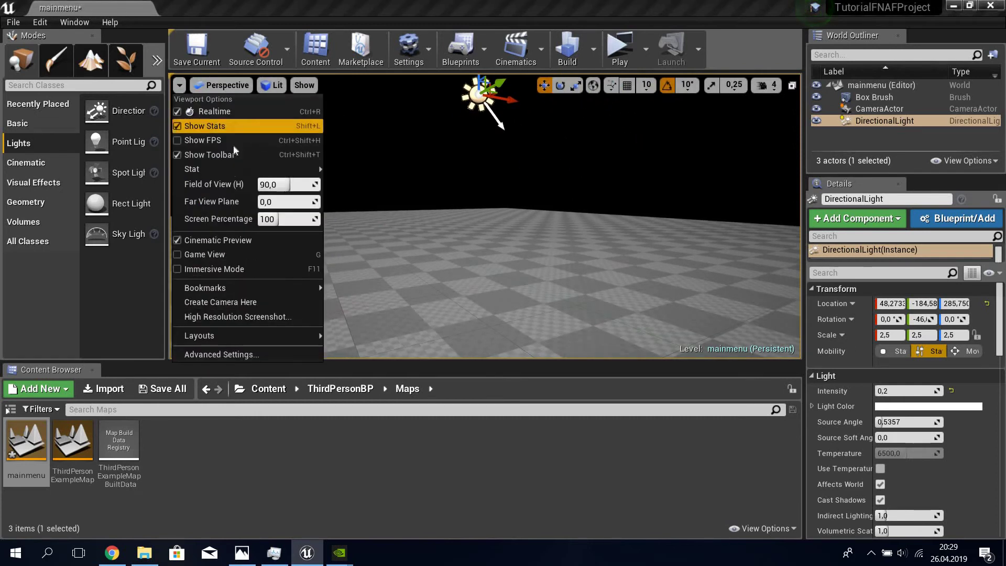
click(259, 135)
right_drag(260, 134, 260, 134)
right_drag(680, 167, 680, 167)
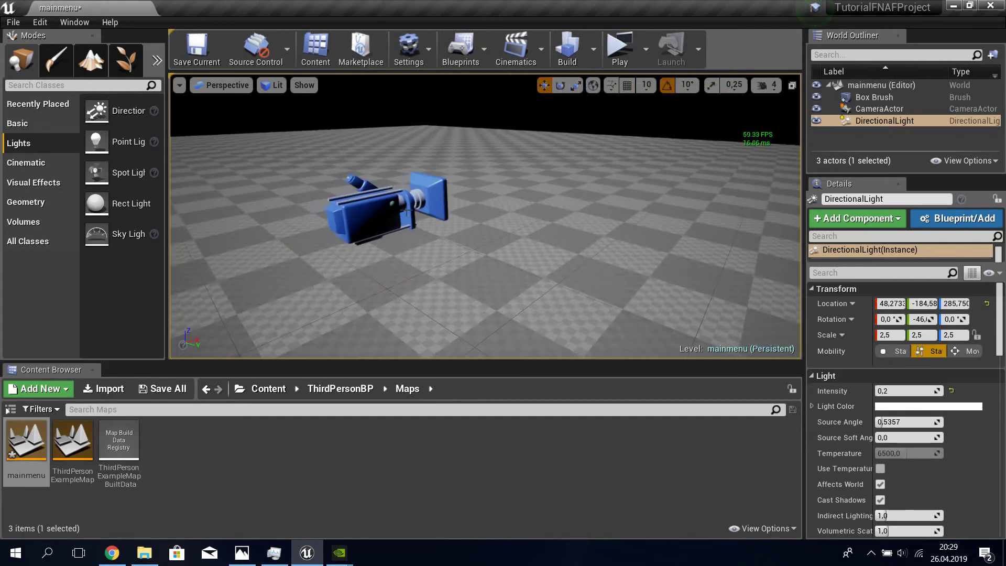
Select the camera actor and test-play the level
click(393, 206)
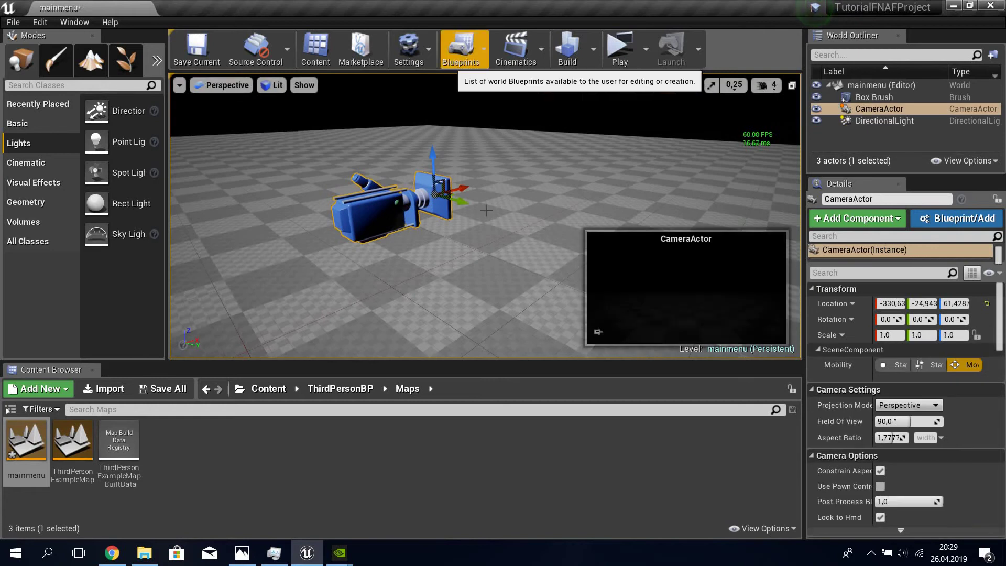
right_drag(467, 180, 467, 180)
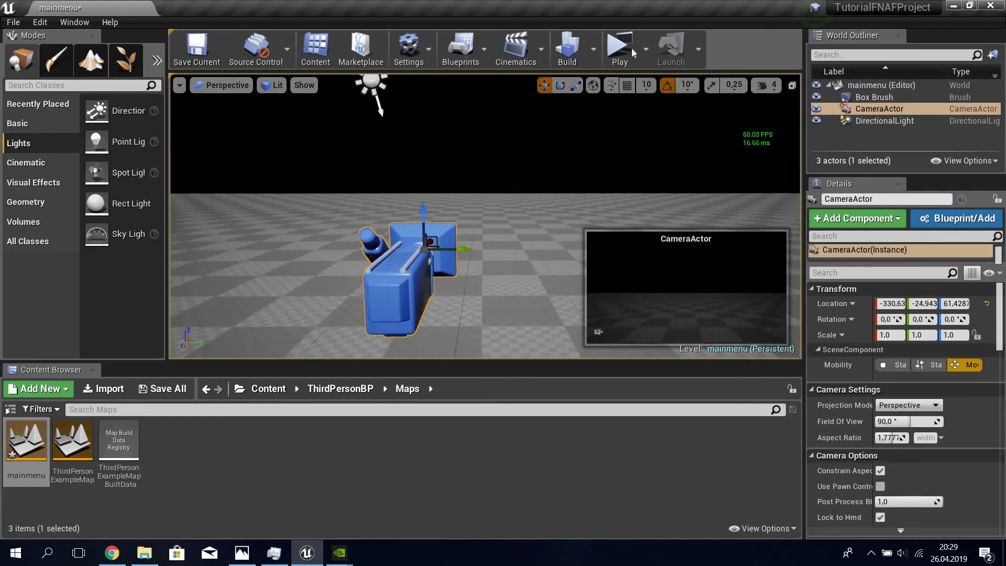
click(634, 51)
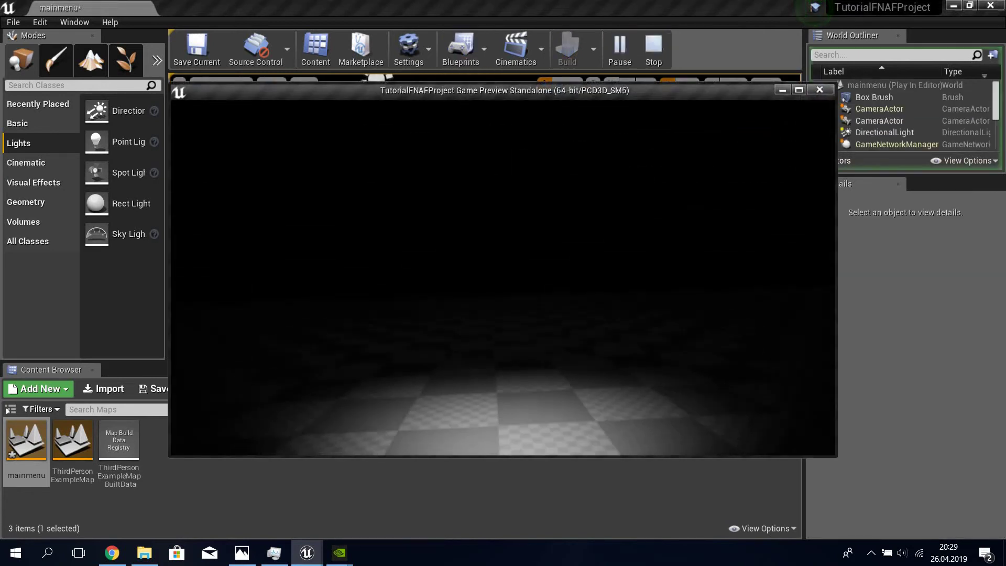
key(Escape)
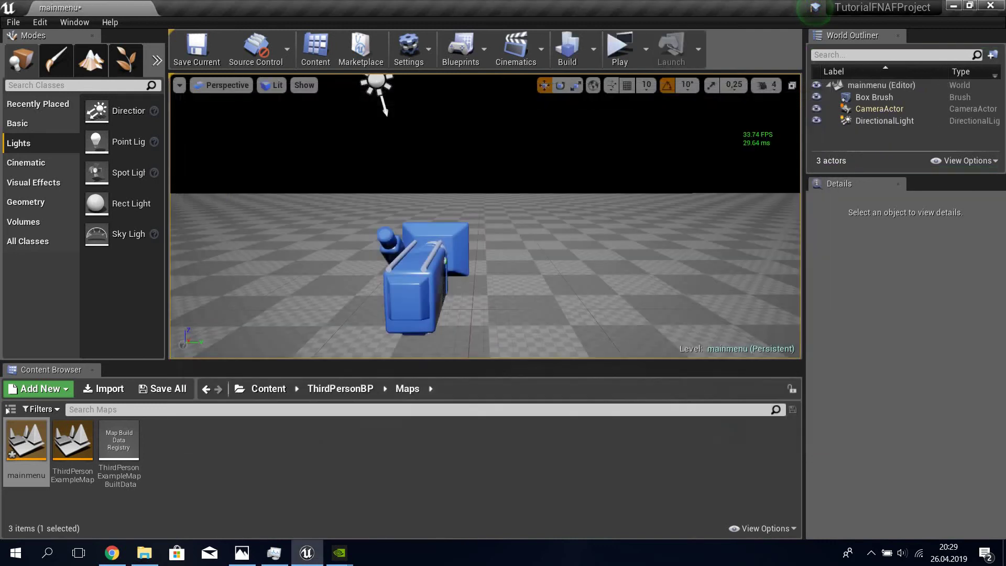
right_drag(486, 216, 393, 217)
click(309, 237)
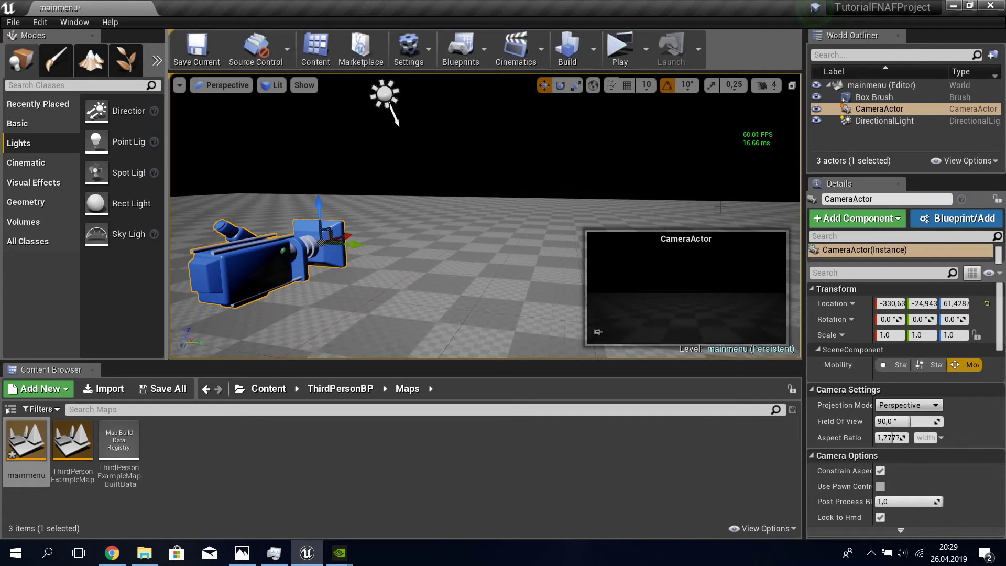
Open the Level Blueprint and add Set View Target with Blend after Event BeginPlay
click(485, 51)
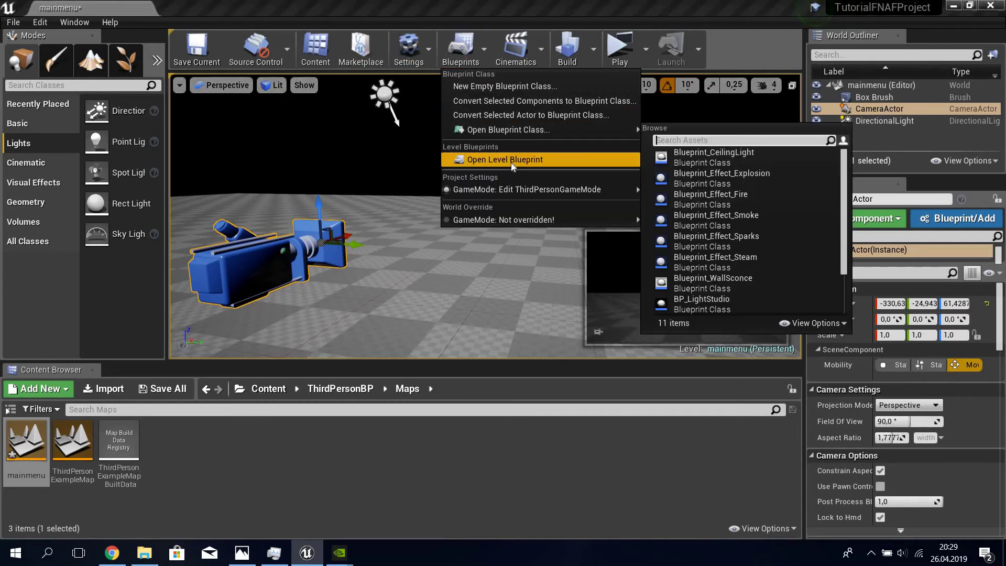
click(504, 159)
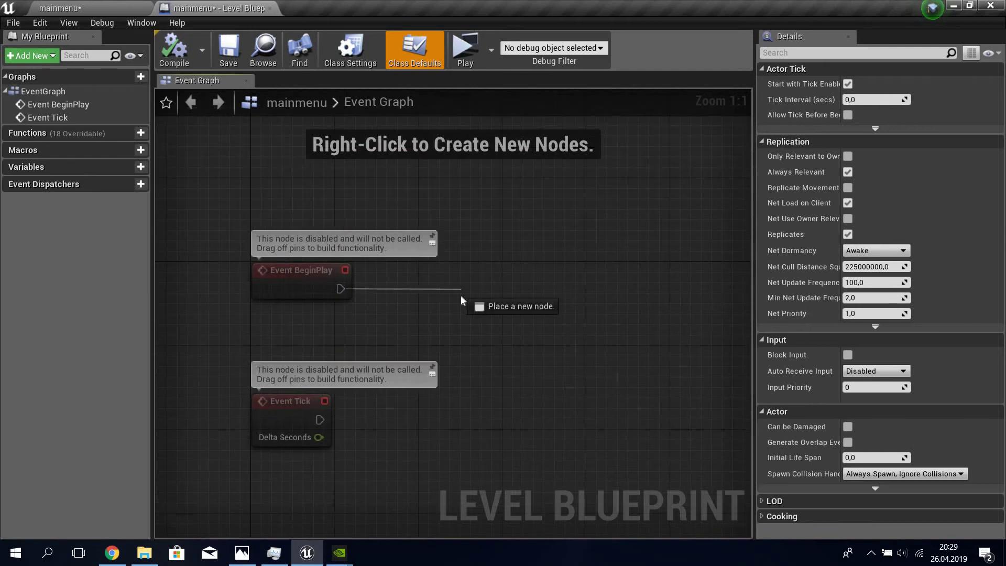
drag(461, 295, 461, 295)
text(set vie)
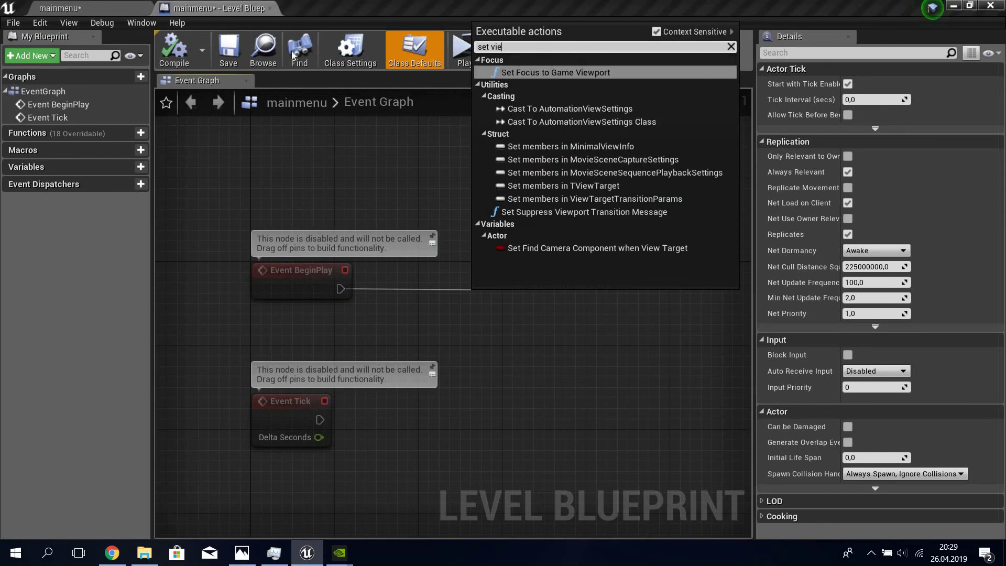
text(w)
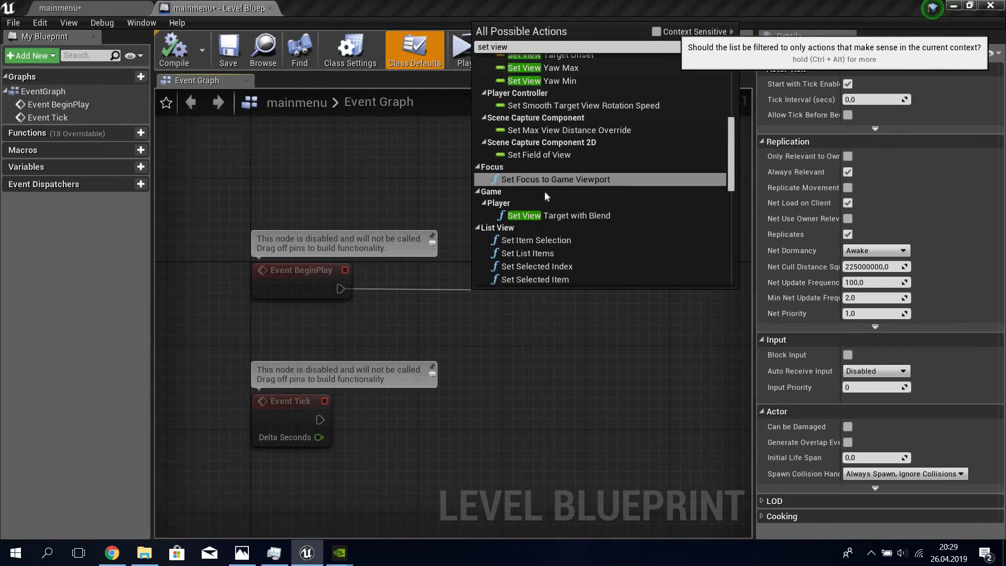
click(559, 216)
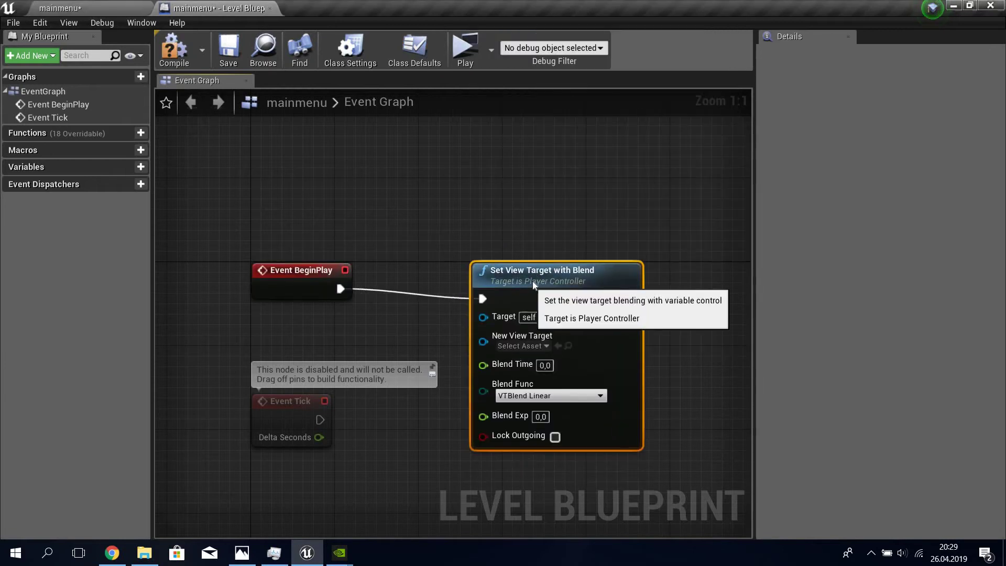
drag(532, 276, 533, 267)
Add a CameraActor reference and Get Player Controller as the node's target, tidying the graph
right_click(318, 157)
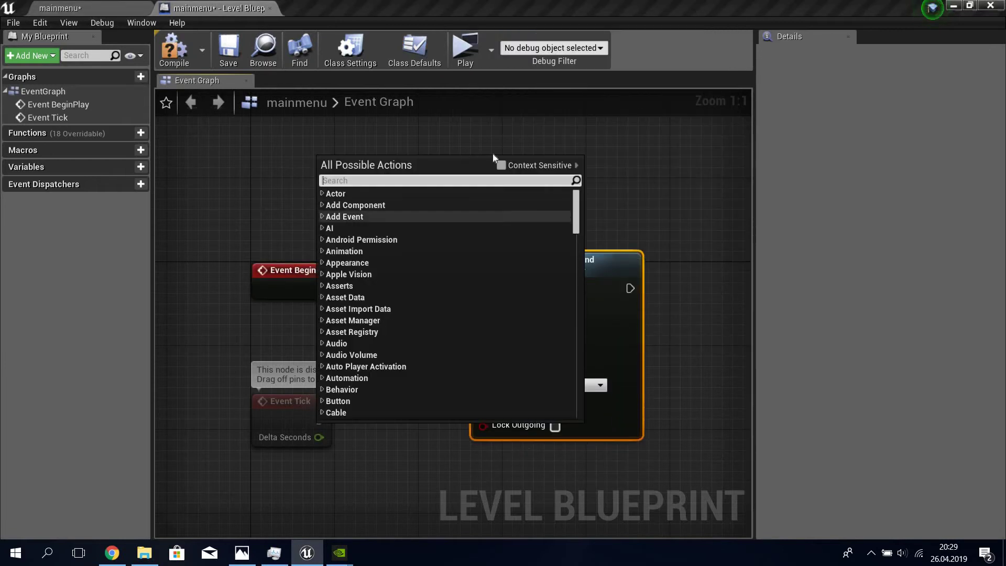
click(501, 166)
click(417, 215)
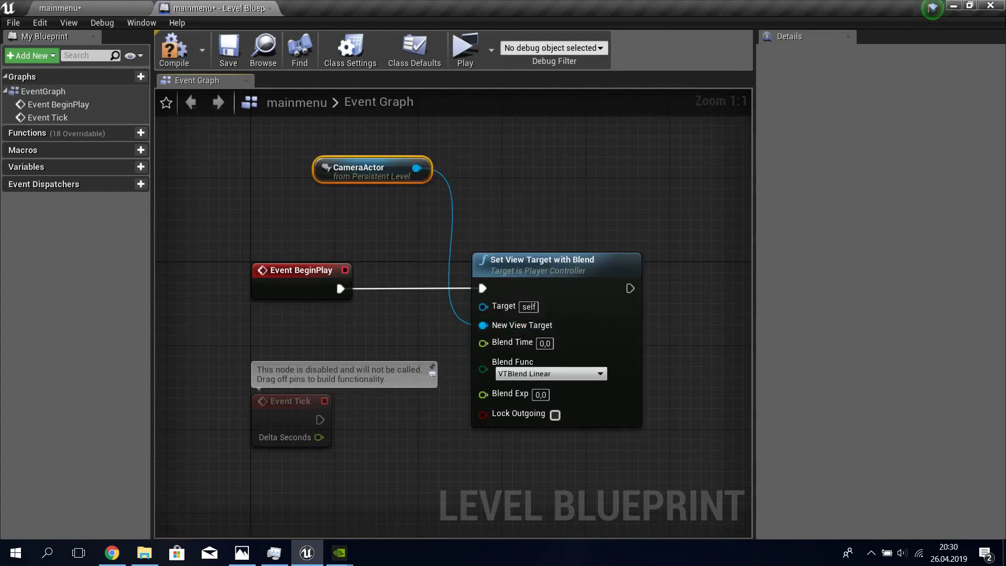
drag(464, 299, 469, 213)
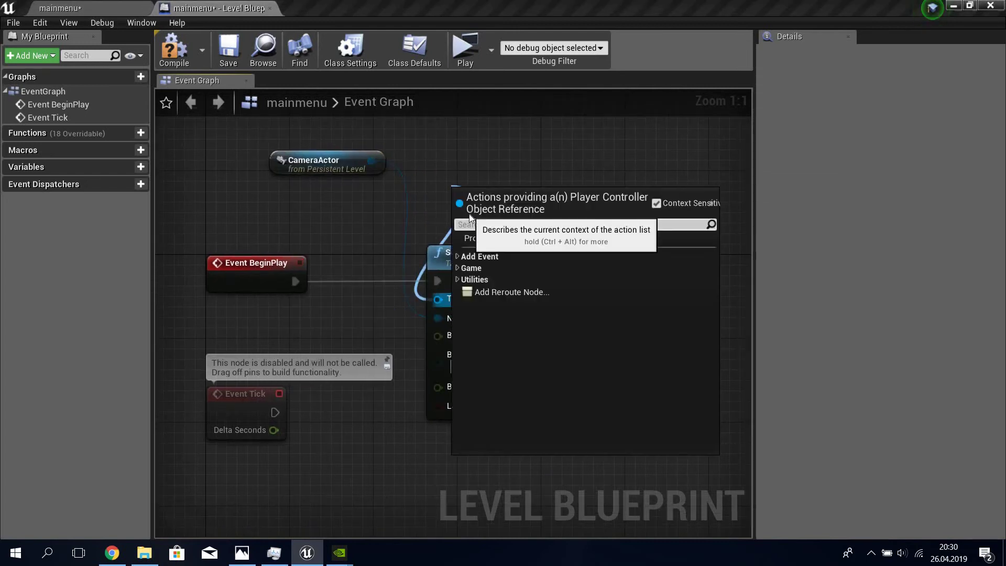
text(get)
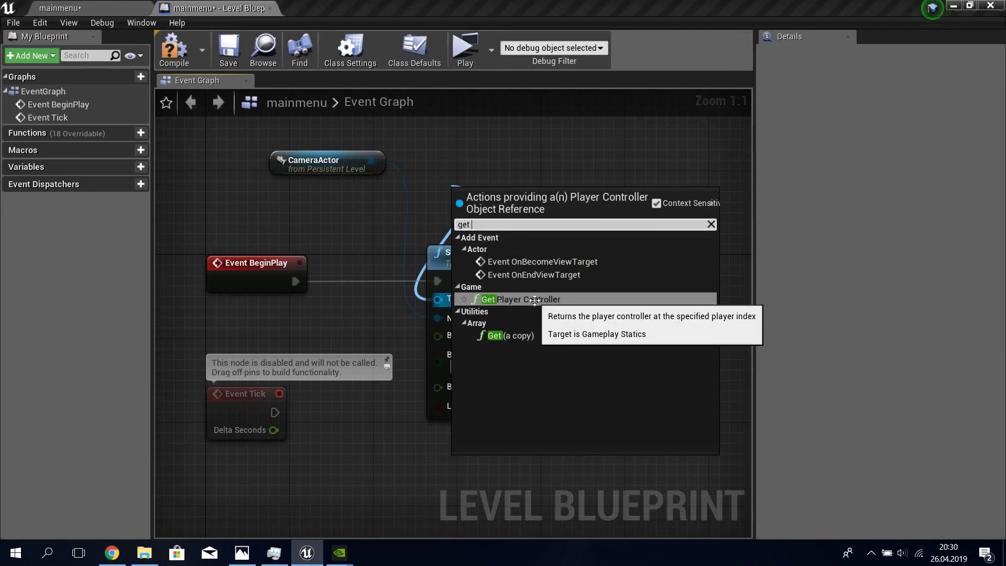
click(535, 301)
drag(440, 200, 370, 106)
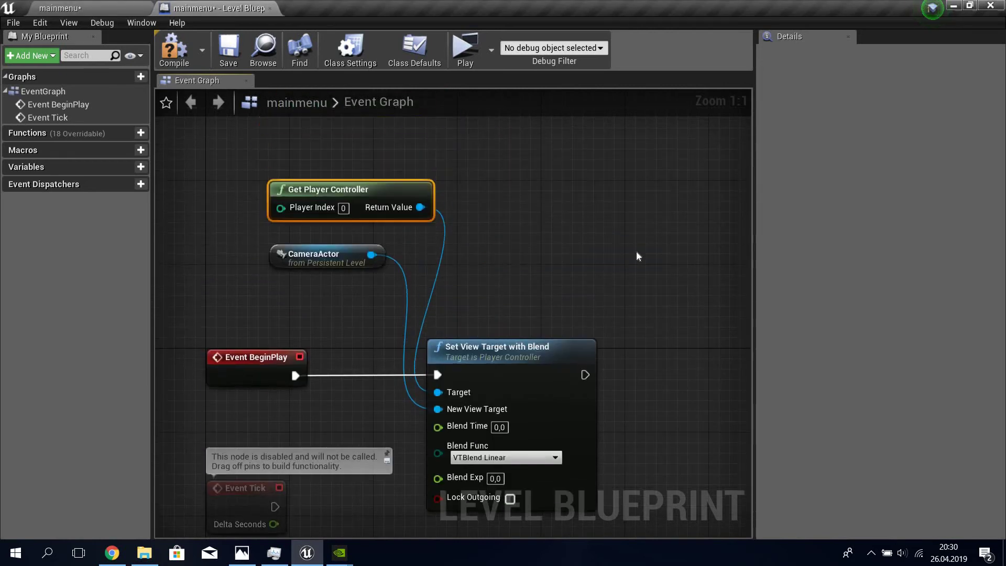
drag(299, 387, 216, 466)
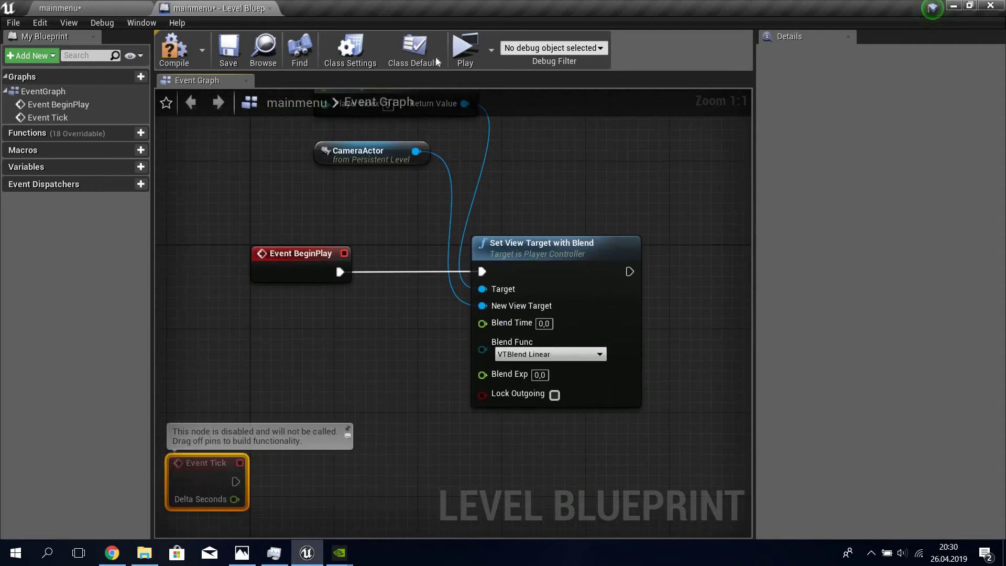
Test-play the level, then select and rotate the CameraActor and play again
click(465, 49)
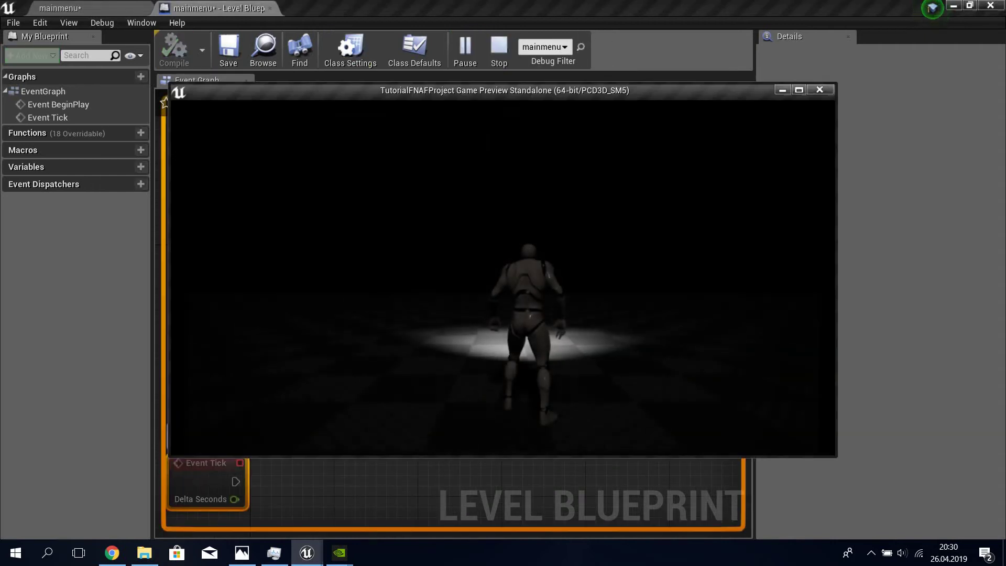
key(Escape)
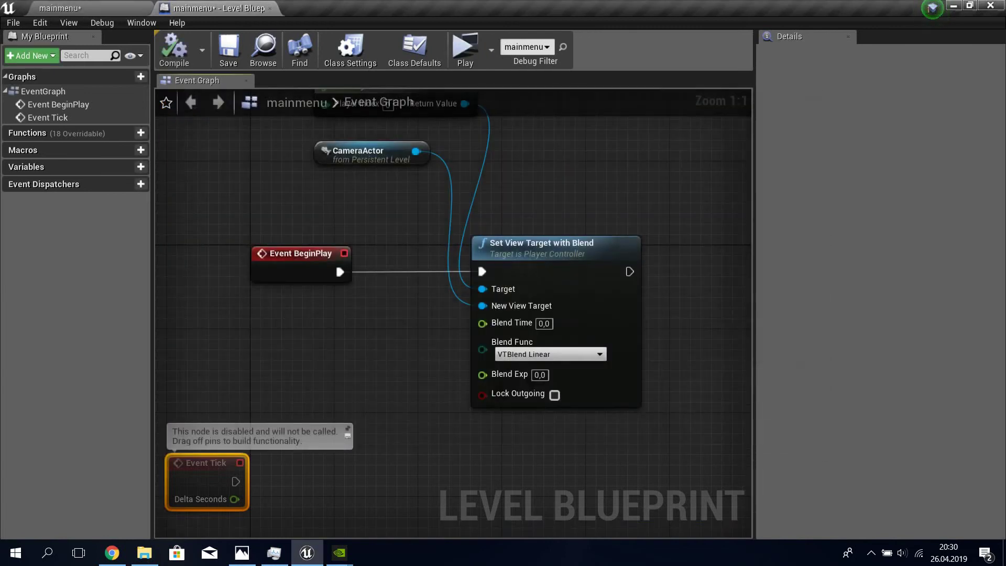
click(59, 9)
right_drag(619, 253, 619, 254)
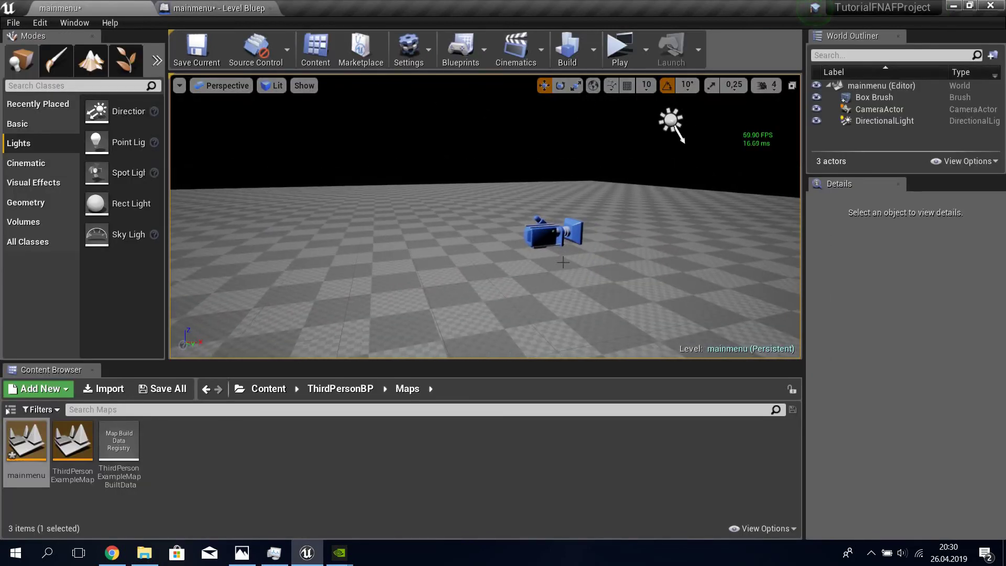
click(554, 237)
key(e)
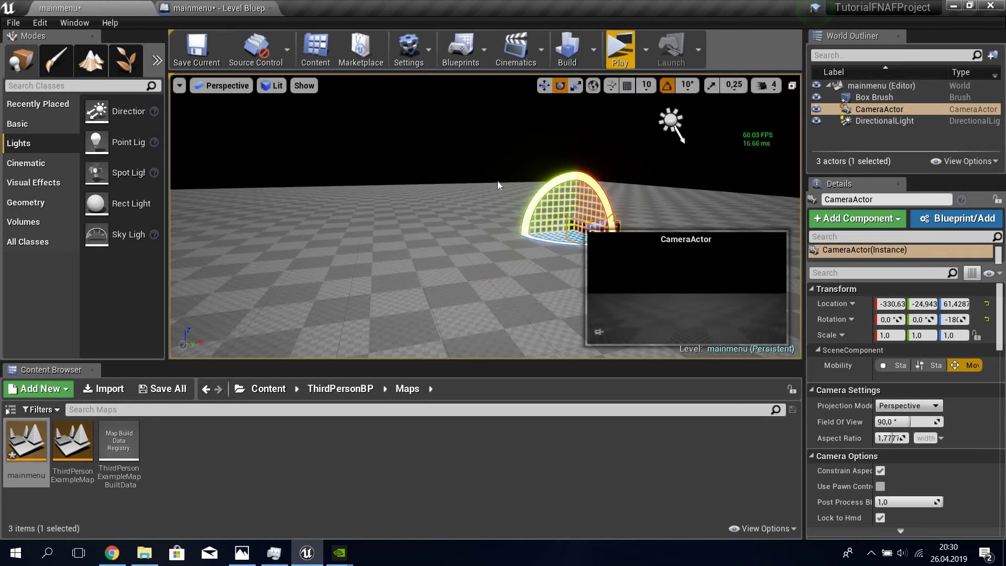
click(620, 49)
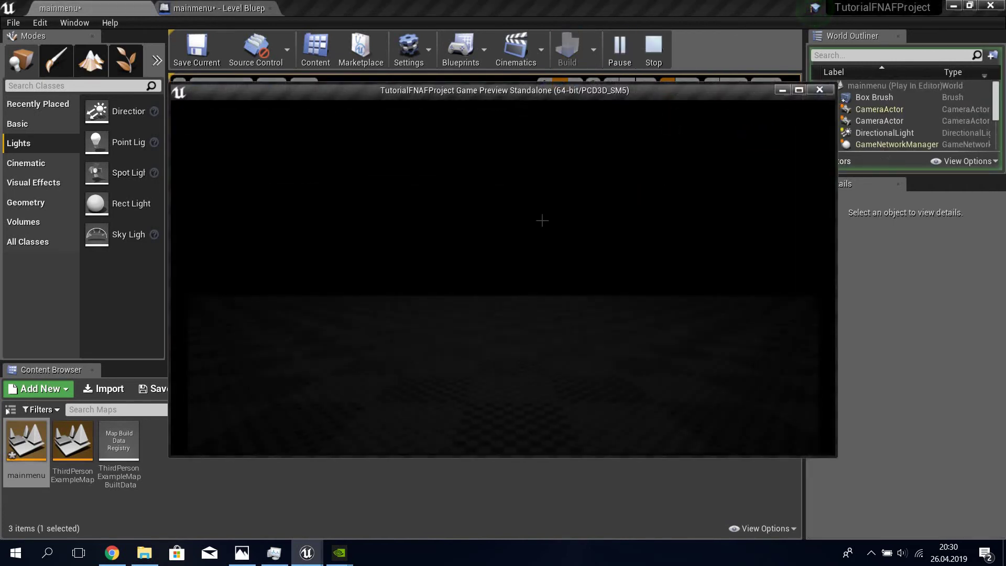
key(Escape)
Place a Player Start from the Basic category and test-play the level
right_drag(485, 216, 485, 216)
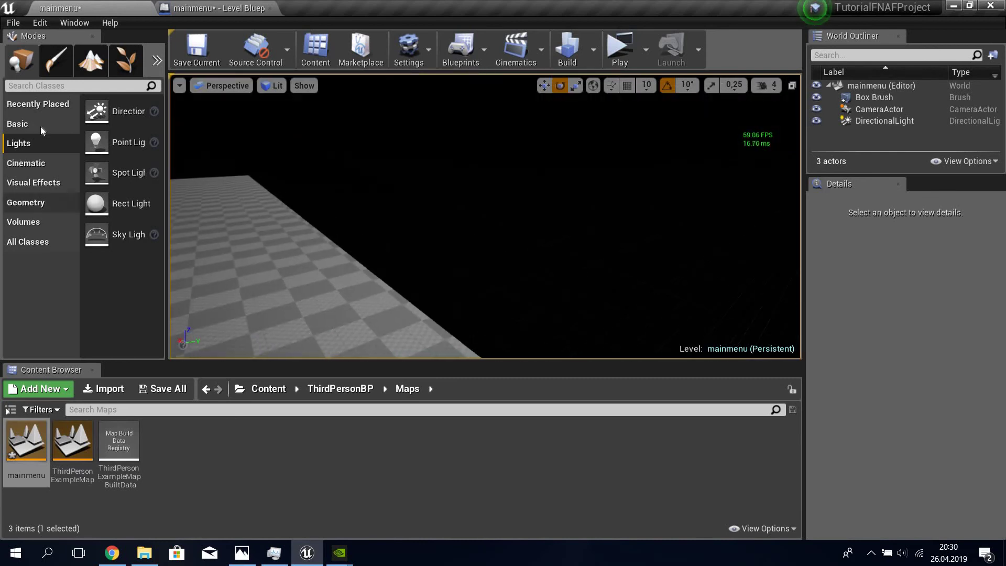
click(23, 124)
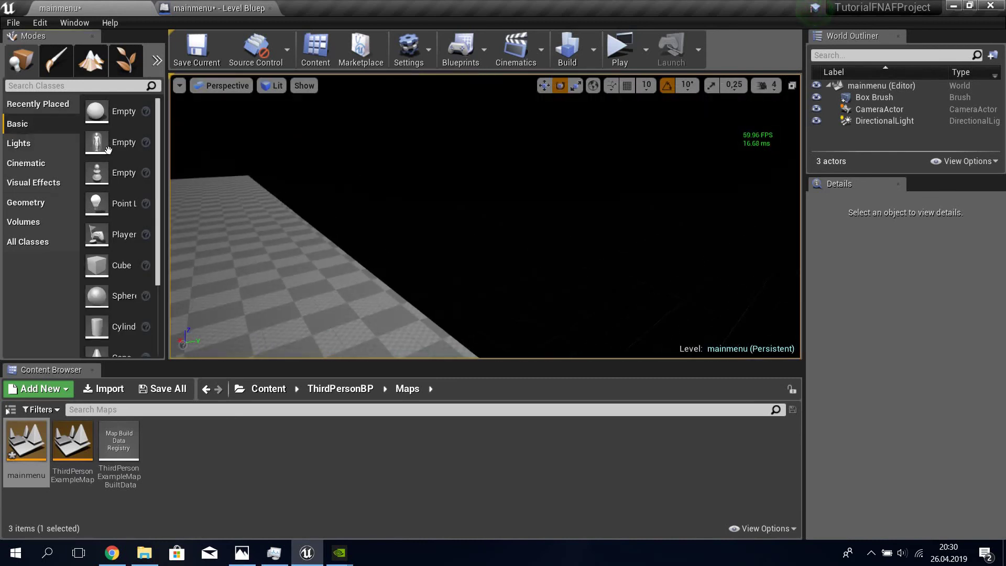
drag(110, 234, 471, 185)
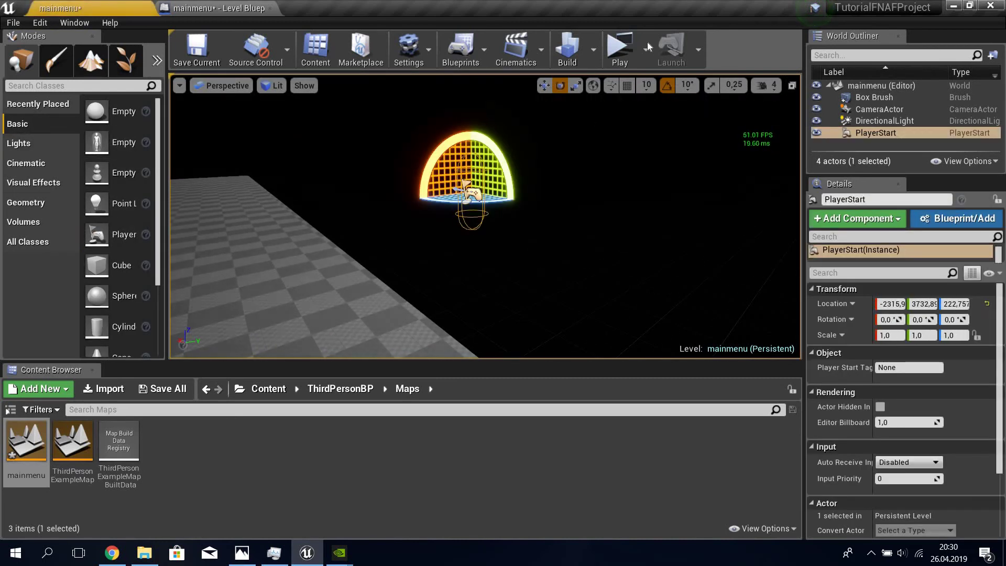
click(645, 49)
click(621, 52)
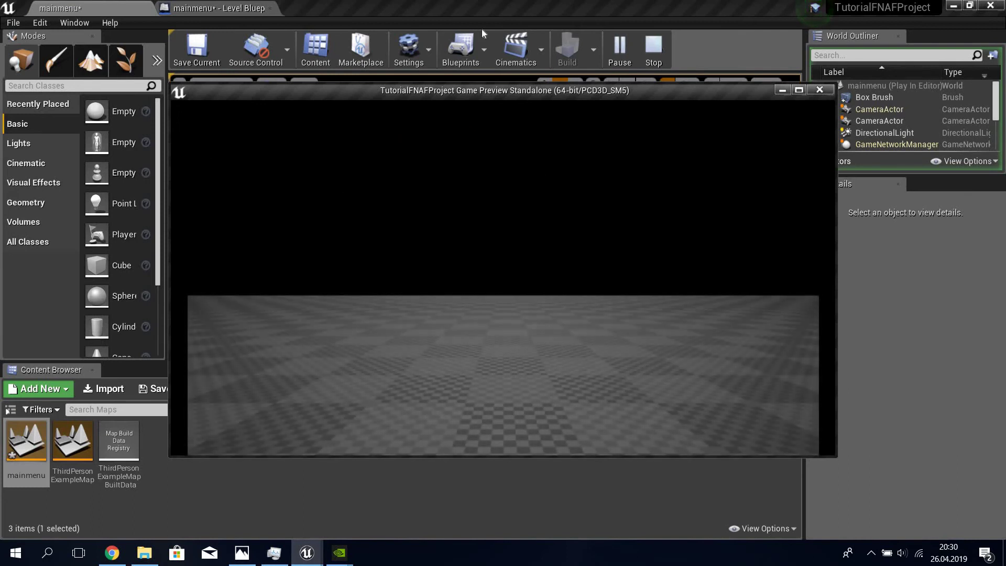
key(Escape)
Add a Create Widget node for MainMenu, owned by the player controller
drag(450, 279, 521, 287)
text(createwi)
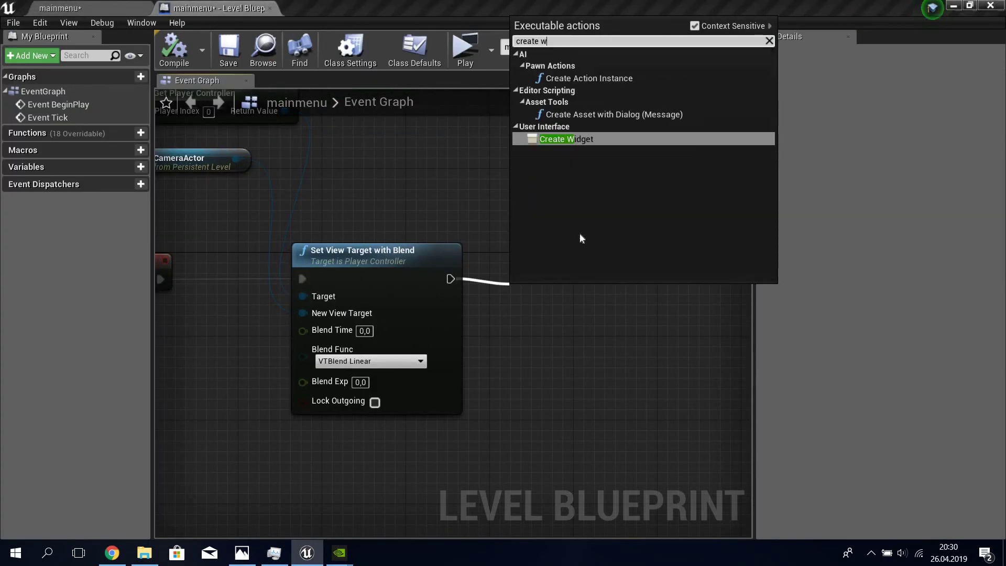
key(Return)
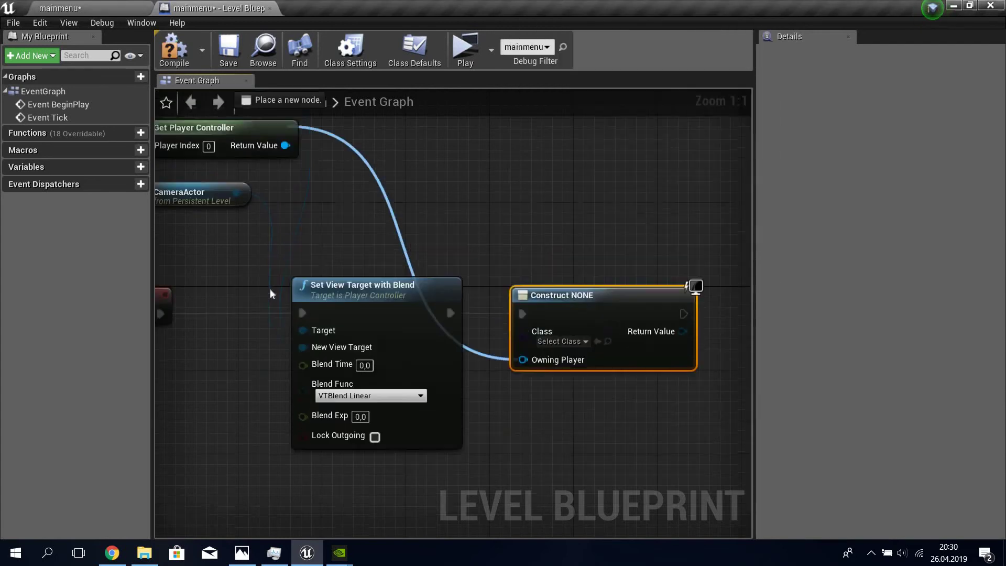
drag(525, 325, 254, 310)
mouse_move(473, 348)
right_down()
mouse_move(548, 236)
mouse_move(552, 214)
right_up()
click(608, 373)
click(626, 430)
right_drag(739, 362, 578, 341)
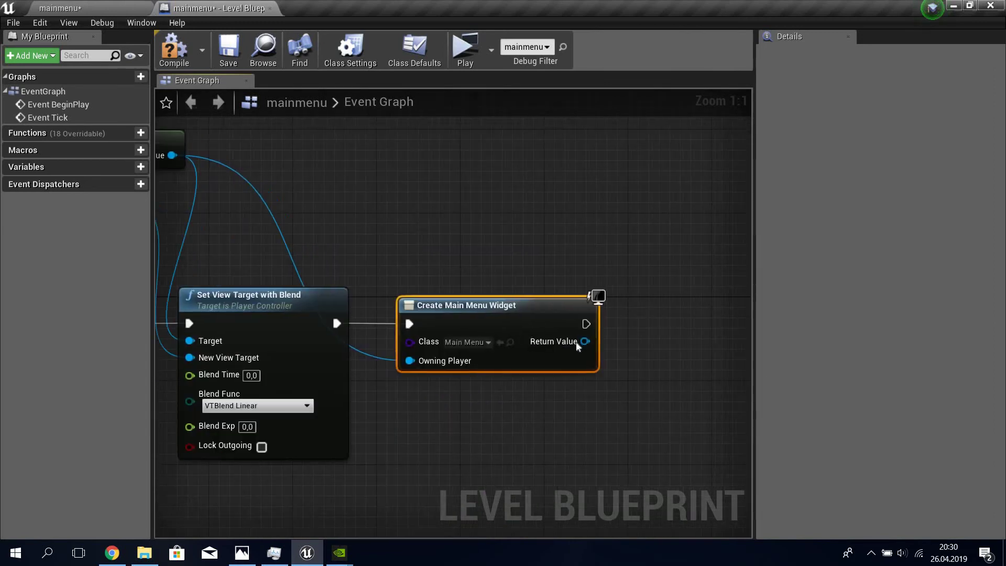
Add the created widget to the viewport with an Add to Viewport node
drag(585, 341, 641, 344)
text(add to)
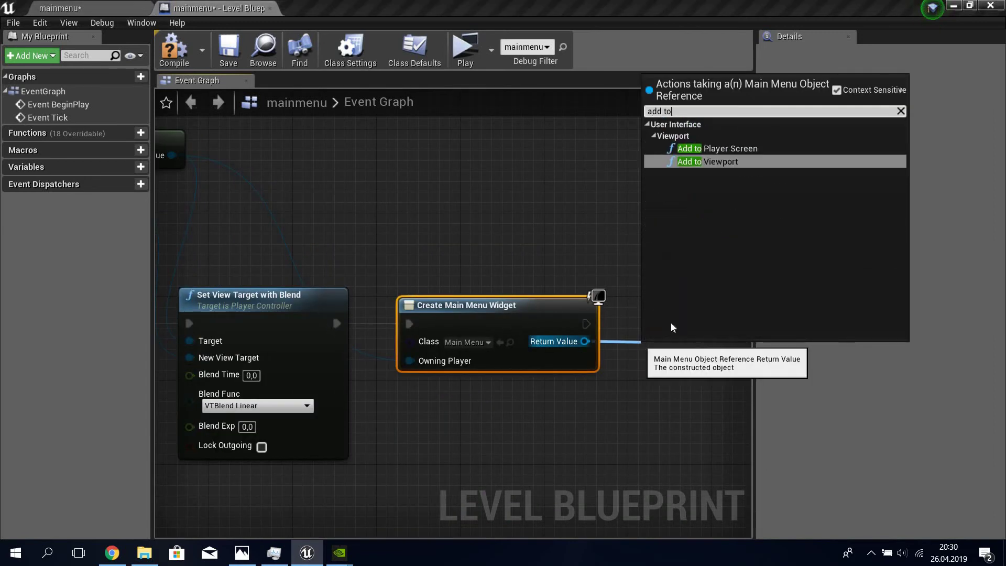
click(710, 163)
drag(673, 348, 653, 294)
right_drag(699, 351, 572, 343)
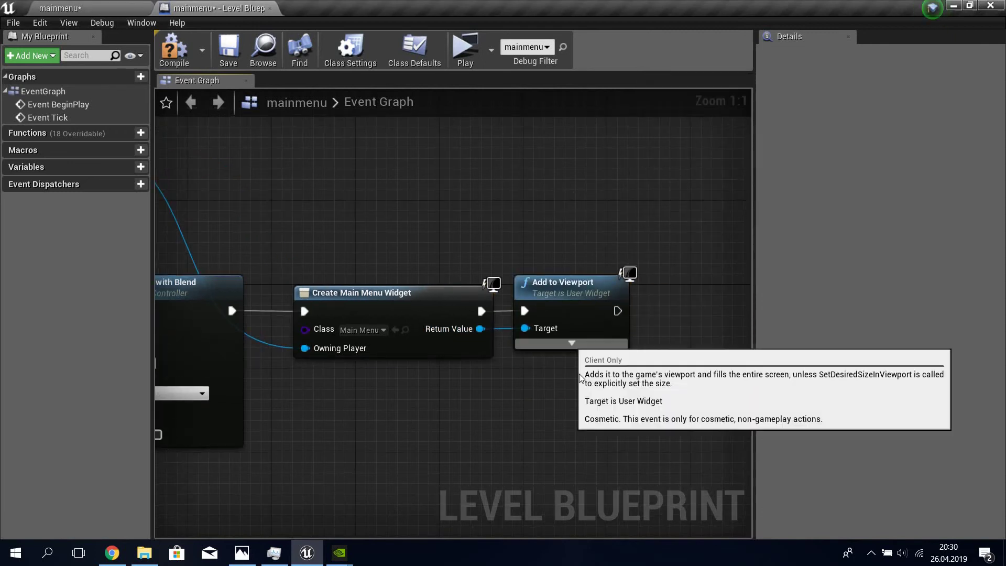
click(571, 364)
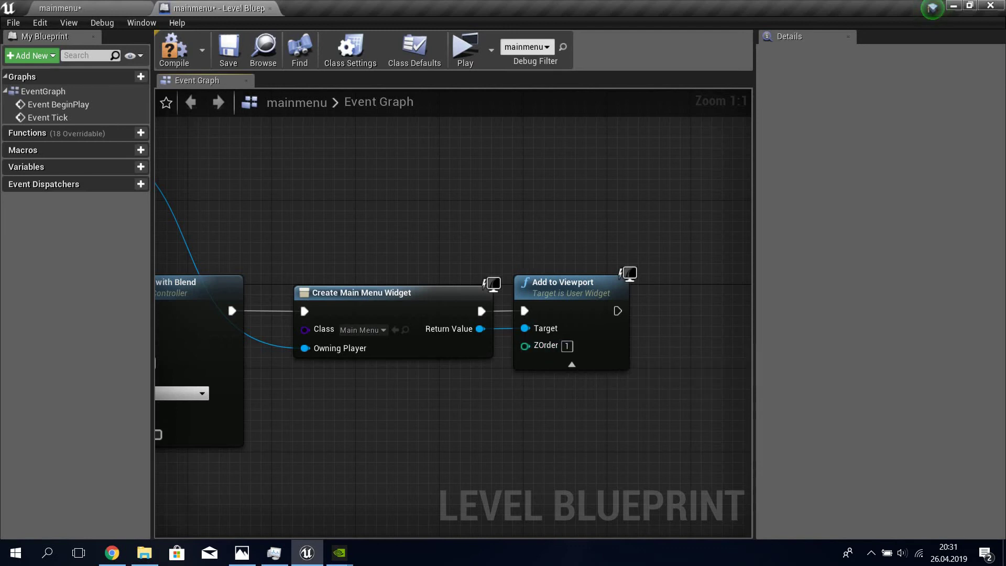
mouse_move(404, 219)
right_down()
mouse_move(599, 269)
mouse_move(447, 227)
right_up()
scroll(448, 247, down, 5)
scroll(449, 248, up, 1)
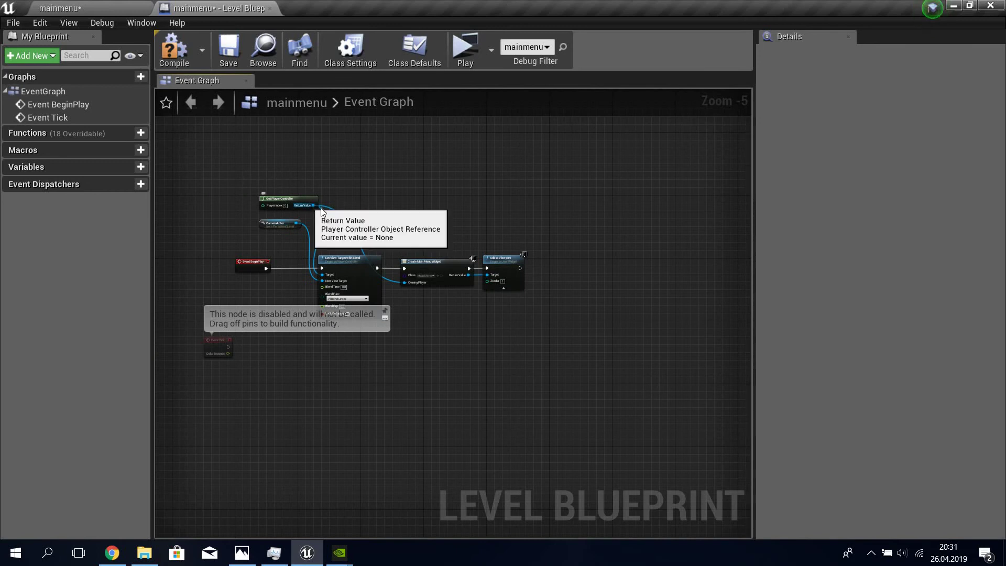
scroll(304, 203, up, 1)
Chain Set Show Mouse Cursor and Set Input Mode UI Only, focusing the MainMenu widget
drag(311, 204, 520, 327)
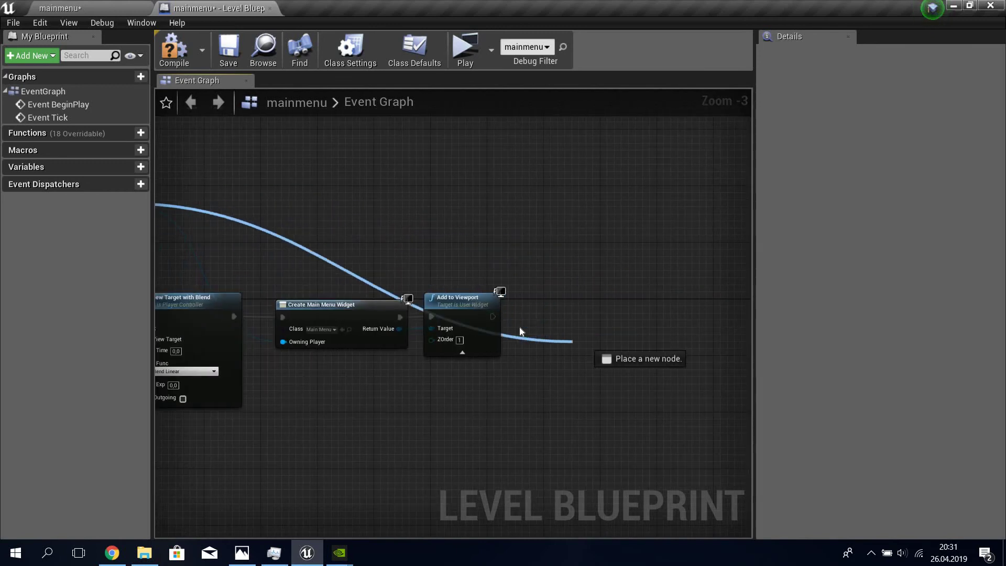
text(set show)
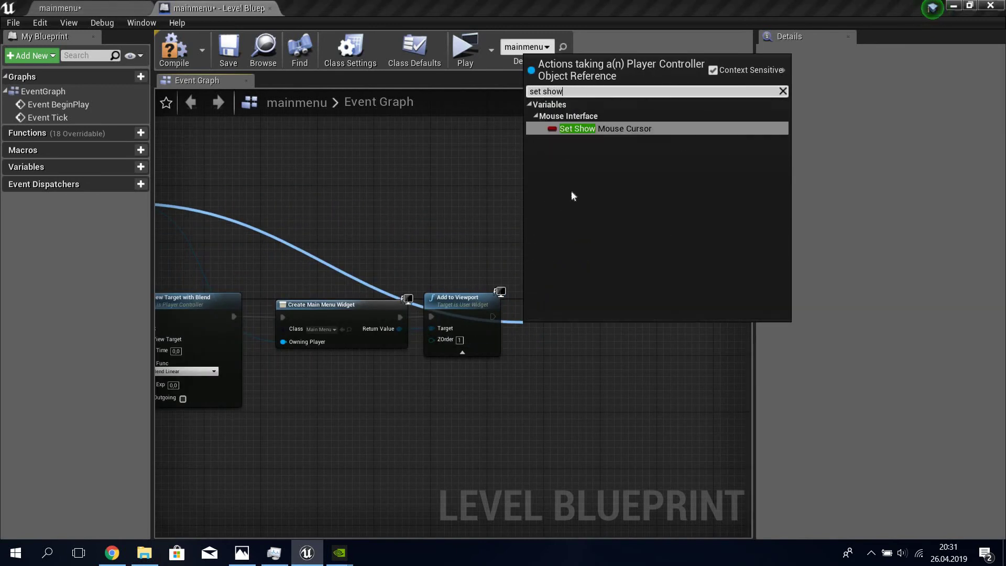
click(617, 130)
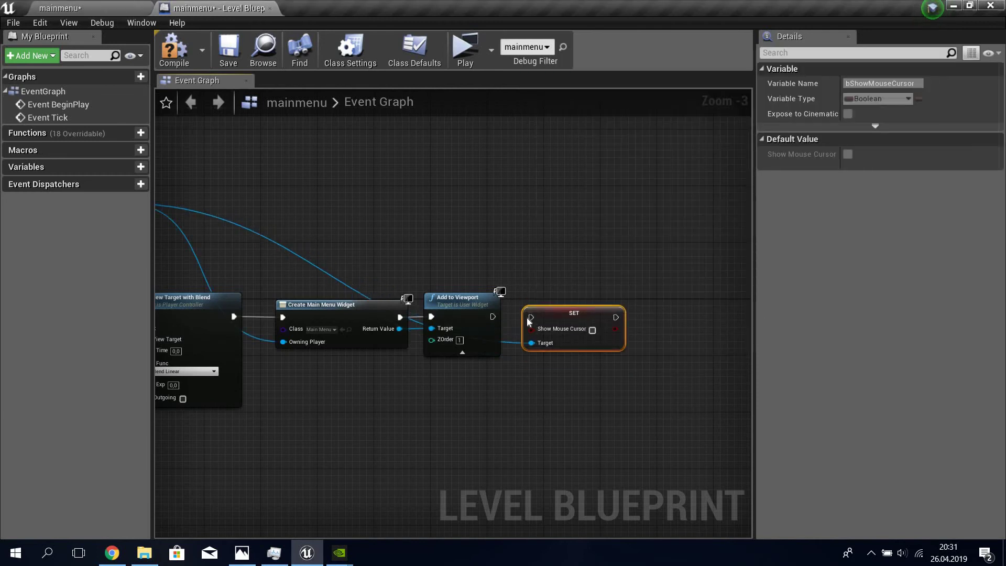
mouse_move(515, 317)
mouse_down()
mouse_move(496, 317)
mouse_move(530, 316)
mouse_up()
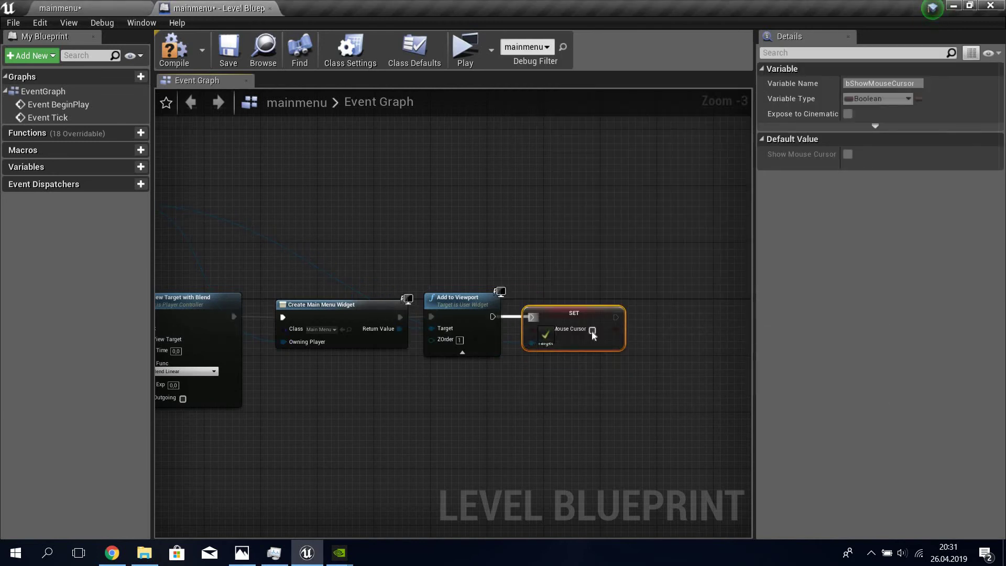
right_drag(173, 264, 323, 324)
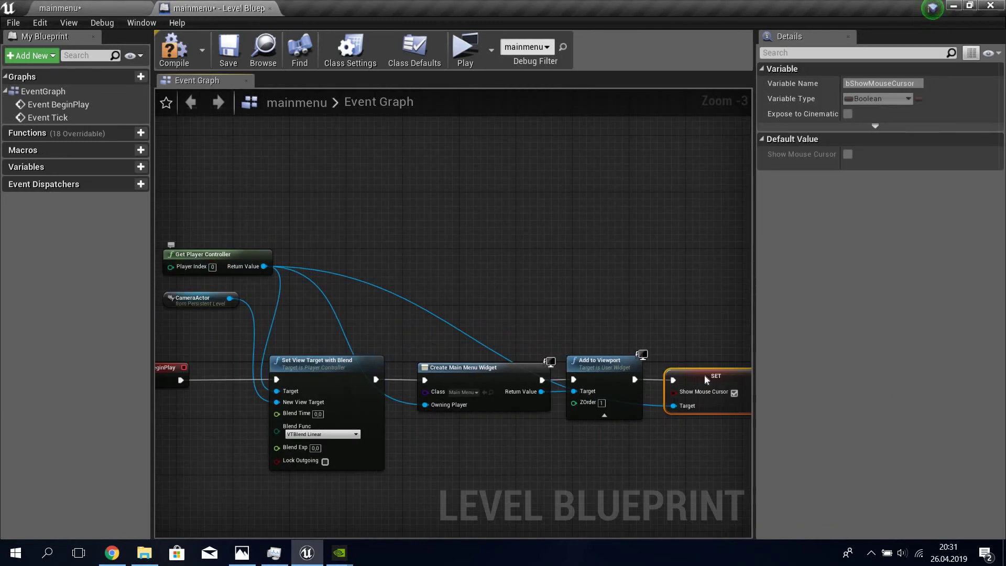
mouse_move(263, 267)
mouse_down()
mouse_move(674, 395)
mouse_move(596, 383)
mouse_up()
text(set)
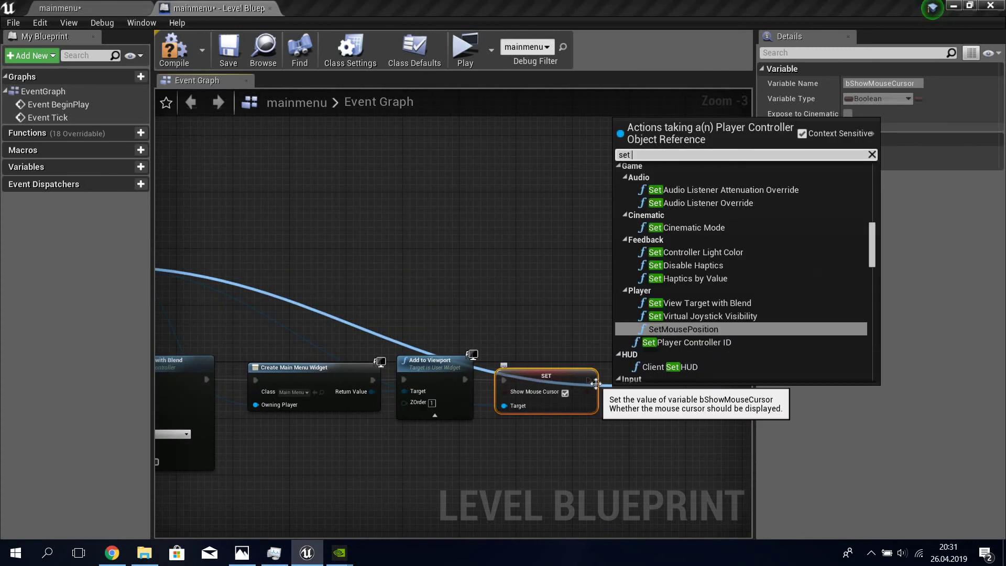
text( input)
click(731, 296)
mouse_move(660, 397)
mouse_down()
mouse_move(640, 359)
mouse_move(588, 379)
mouse_up()
key(Escape)
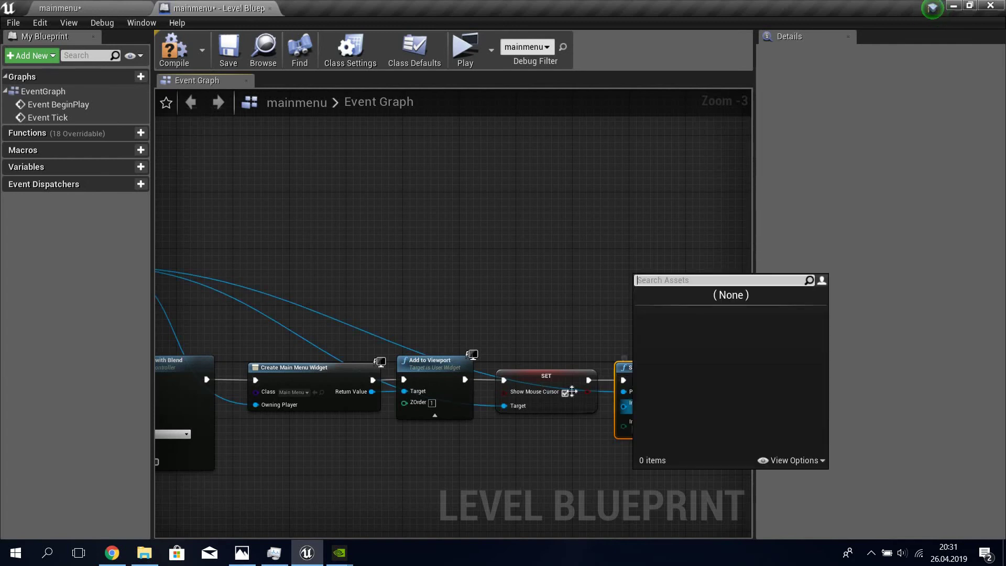
drag(373, 397, 618, 419)
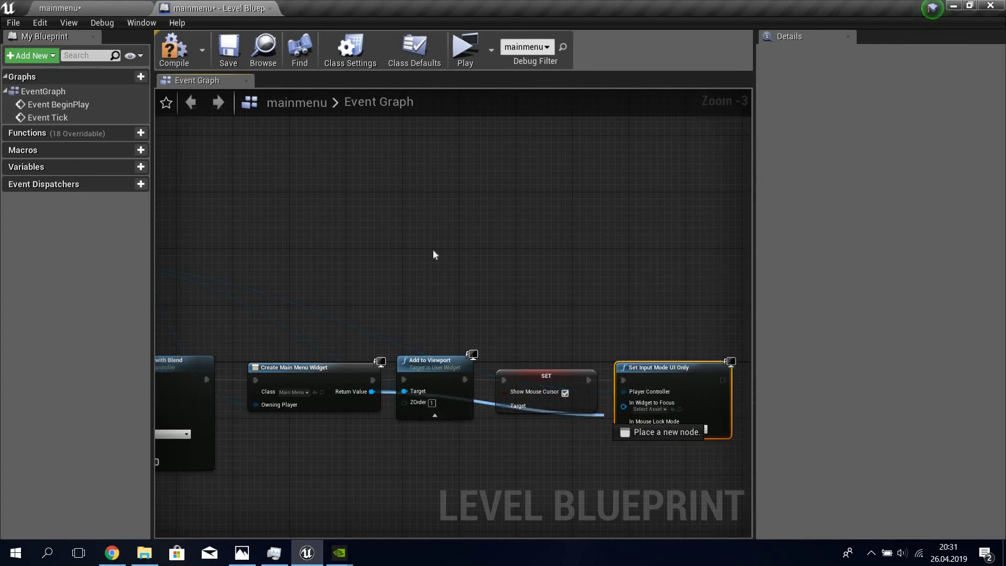
Save and close the Level Blueprint, then play to see the menu
click(222, 68)
click(273, 7)
click(621, 47)
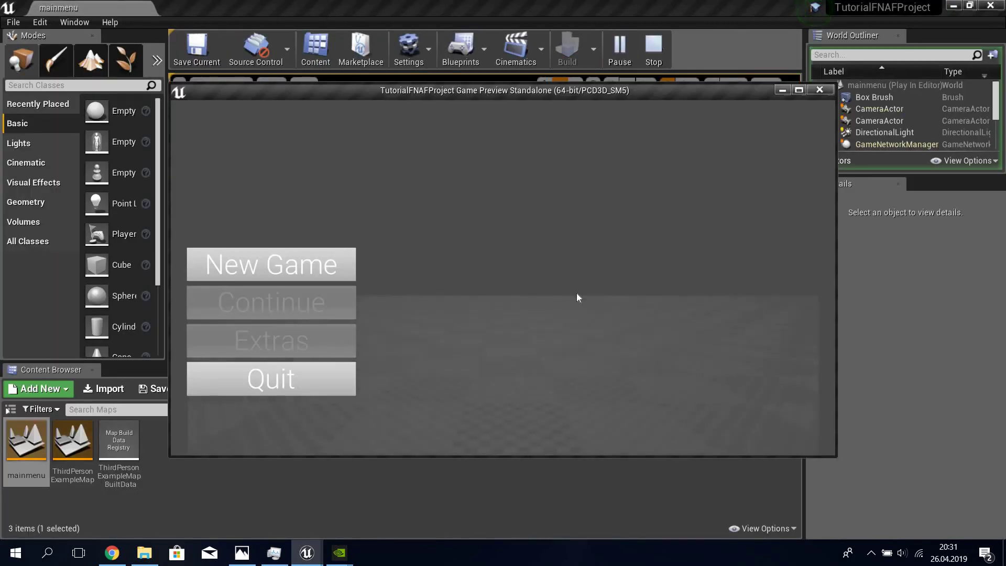
click(820, 89)
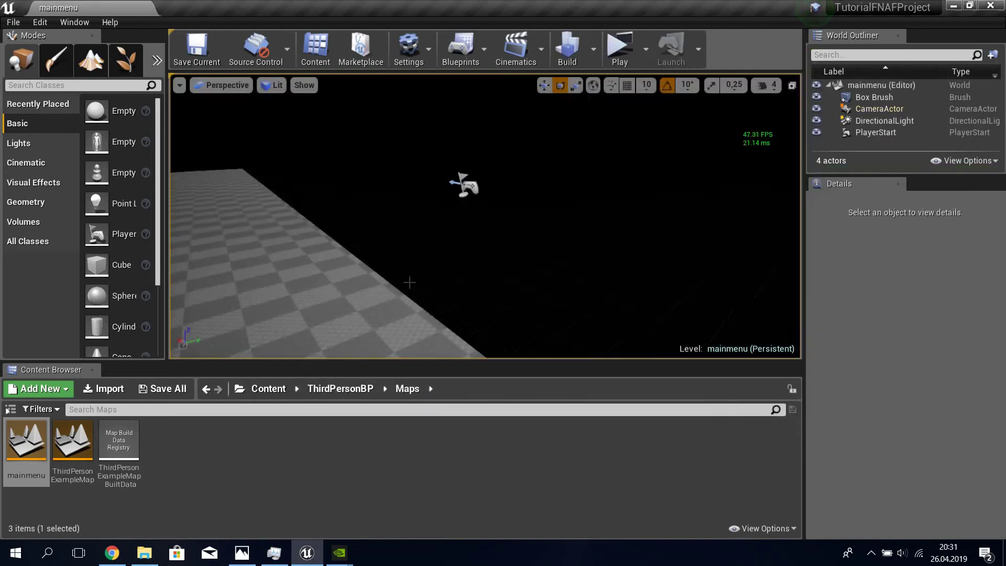
Apply M_Ceramic_Tile_Checker from StarterContent > Materials to the floor at scale 5, then play-test
click(266, 388)
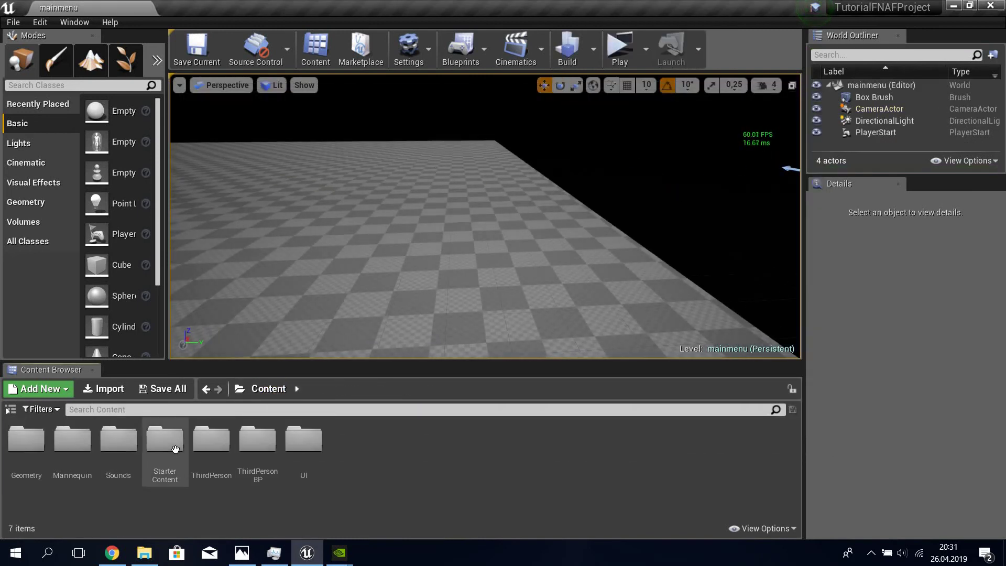
double_click(166, 445)
double_click(257, 442)
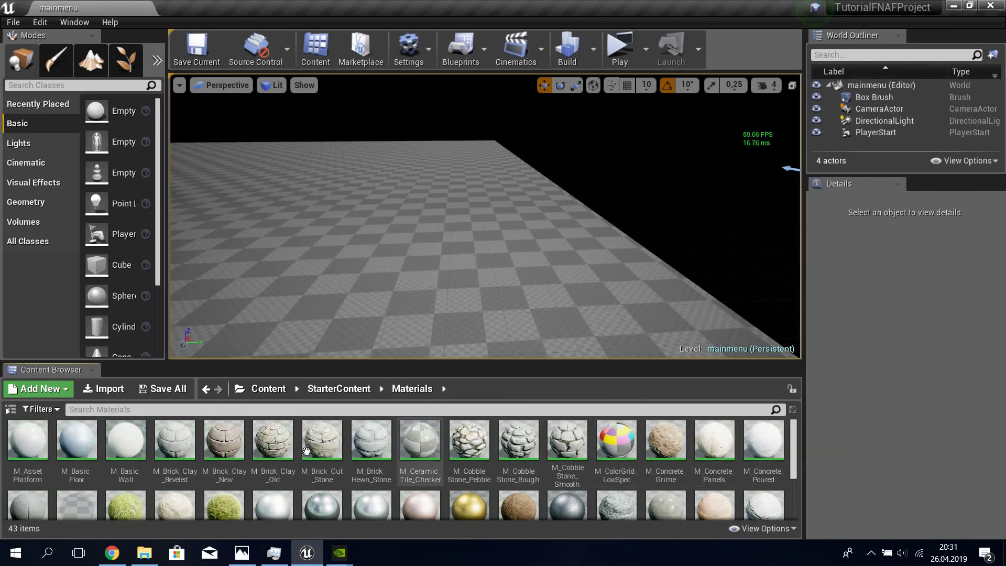
drag(403, 476, 472, 259)
scroll(534, 246, up, 3)
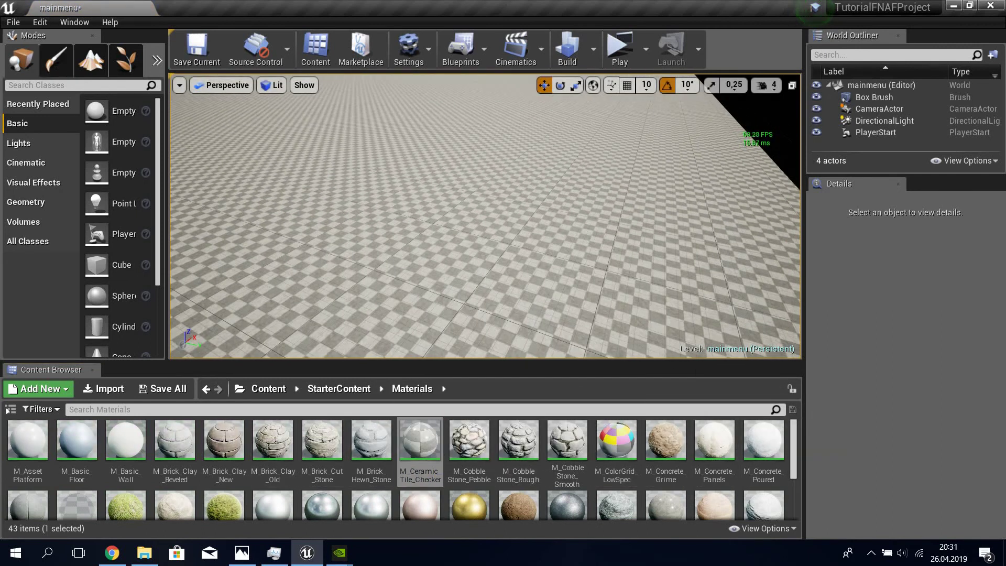
click(401, 221)
scroll(517, 253, down, 3)
scroll(640, 296, down, 4)
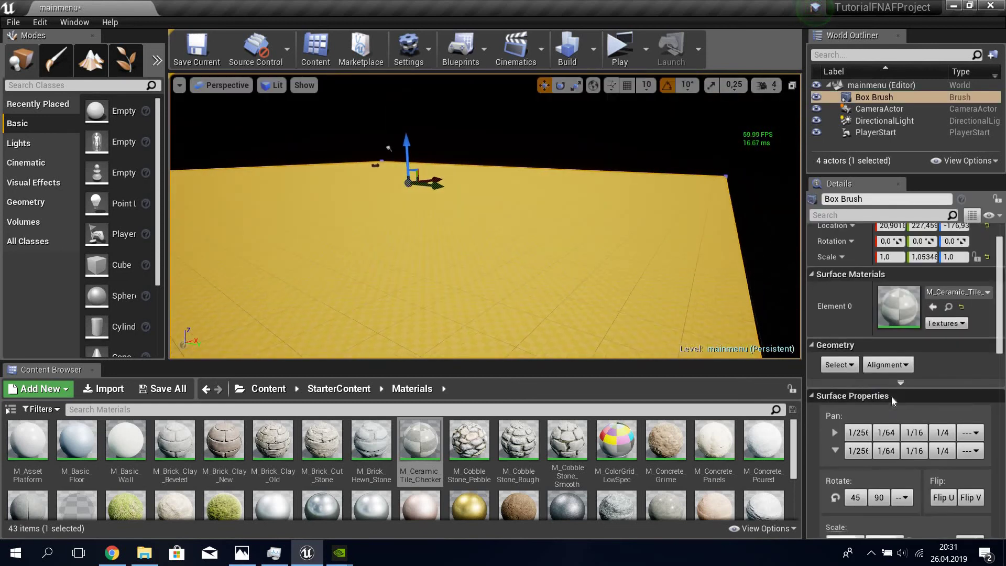
scroll(888, 397, down, 2)
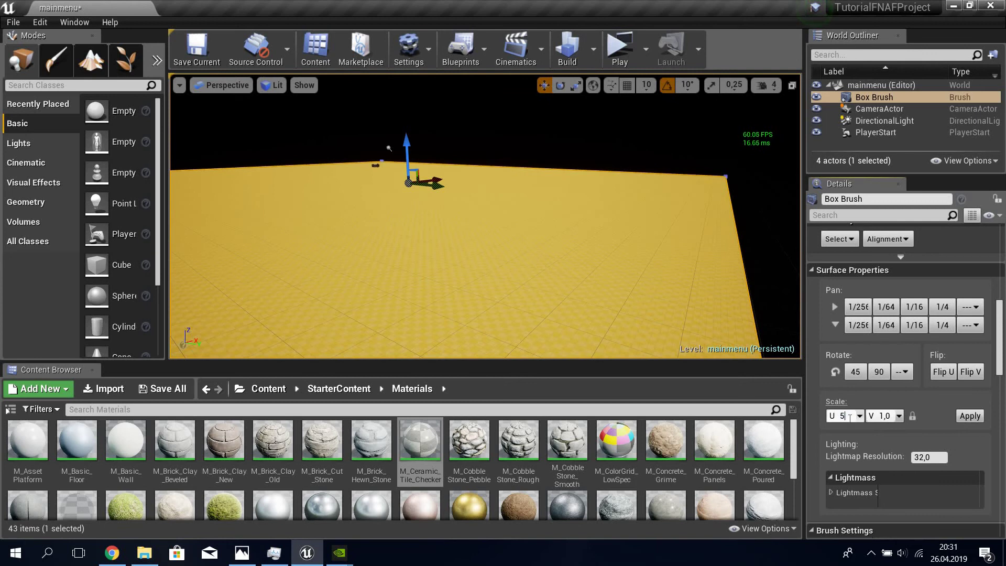
click(616, 45)
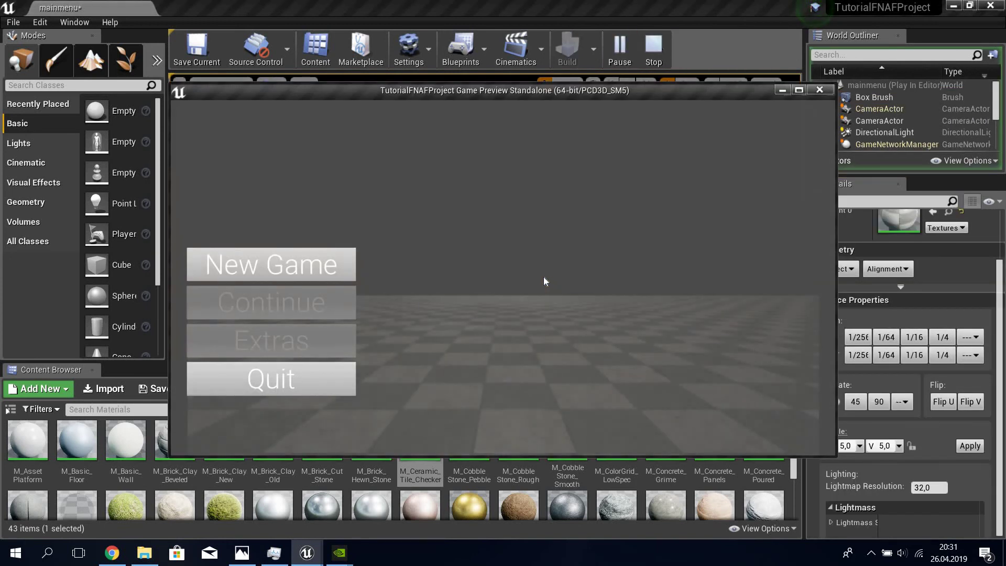
click(275, 389)
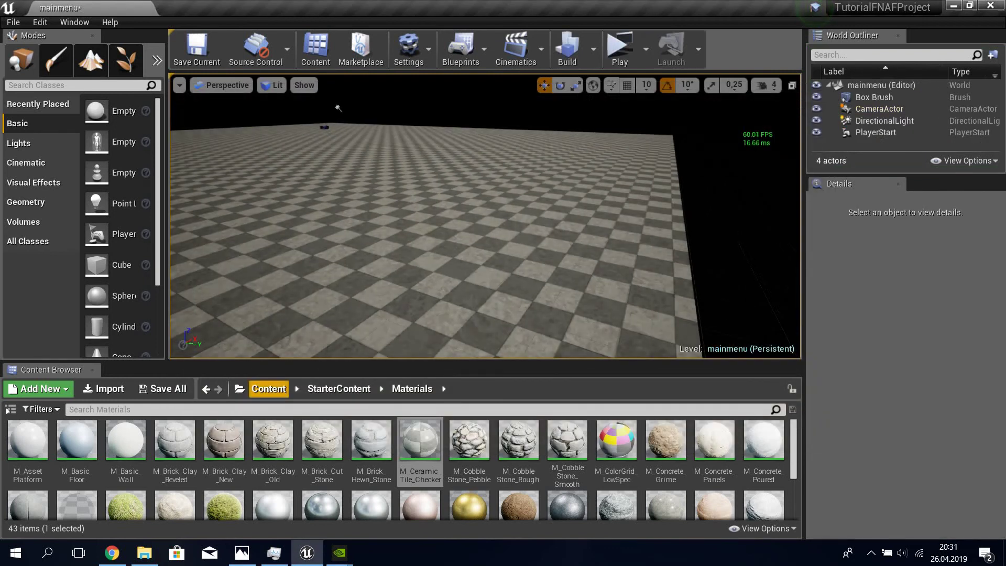
key(w)
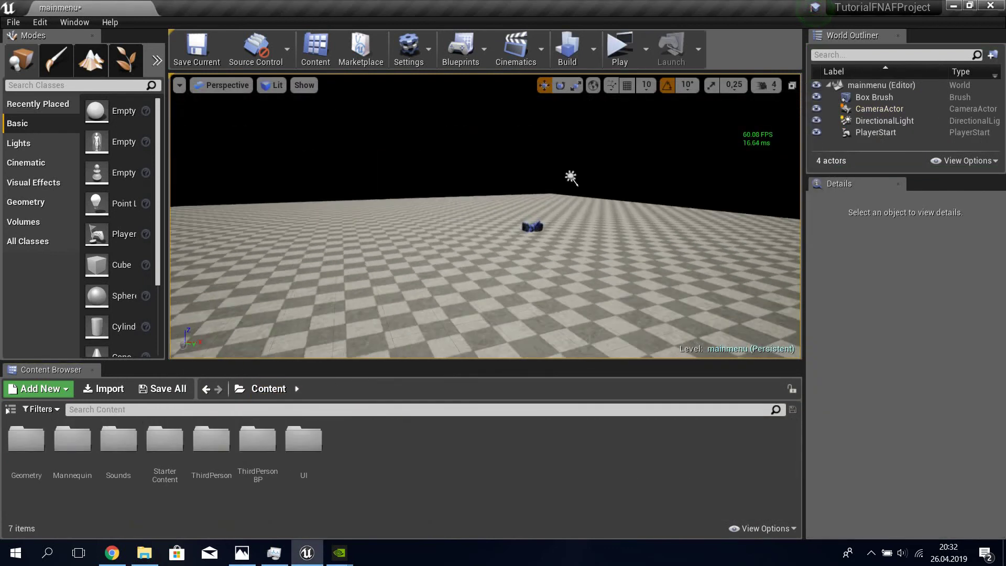
Place a ThirdPersonIdle mannequin from Mannequin > Animations onto the floor
double_click(77, 455)
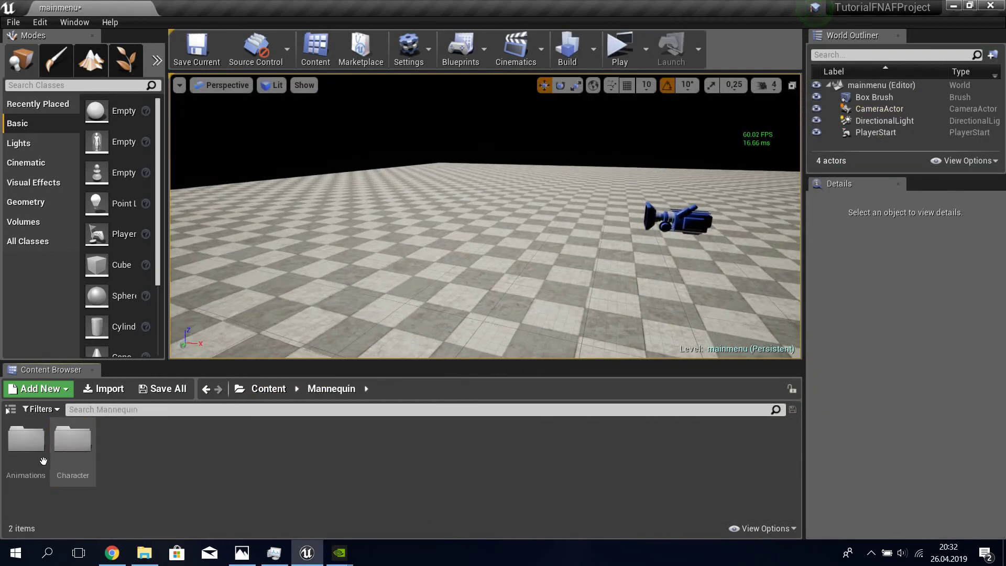
double_click(26, 442)
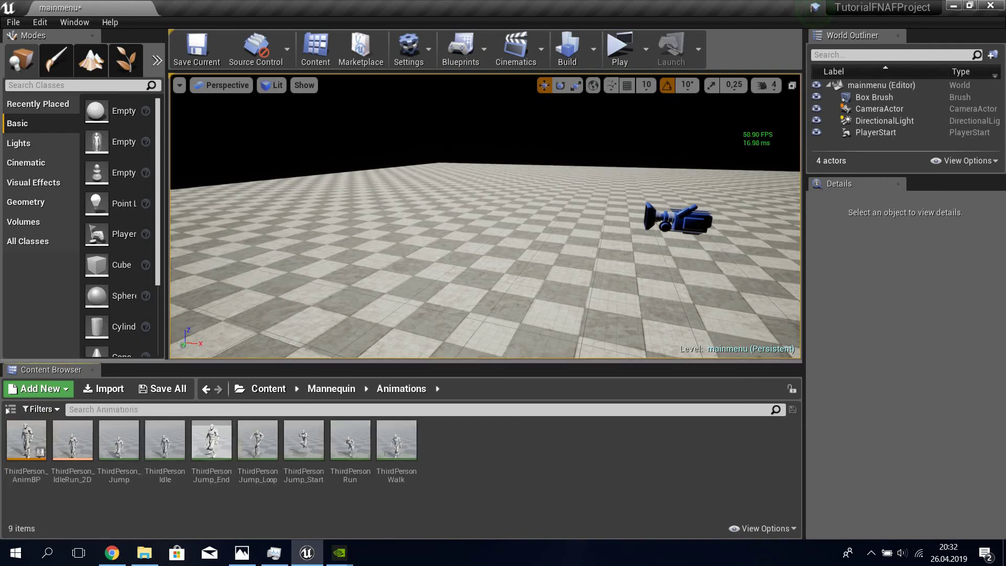
drag(166, 440, 477, 267)
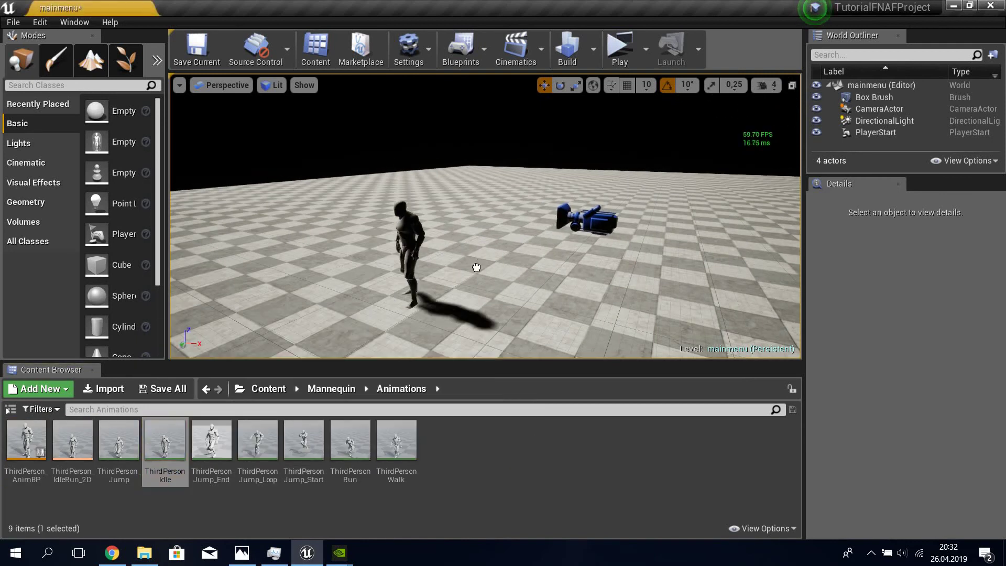
click(586, 221)
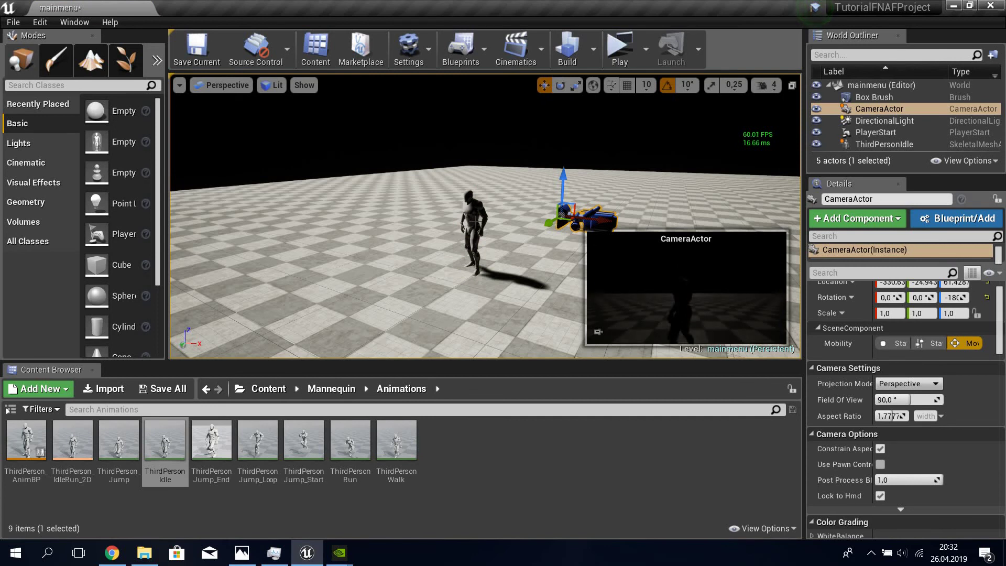
click(474, 232)
Rotate the mannequin toward the CameraActor, checking the camera preview
mouse_move(566, 284)
mouse_down()
mouse_move(621, 315)
mouse_move(558, 263)
mouse_up()
key(e)
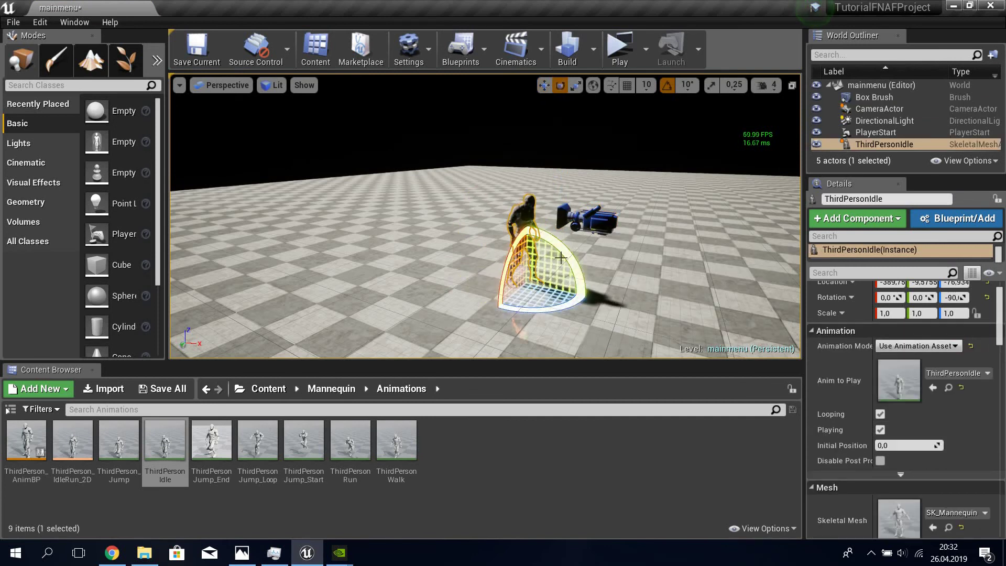
click(558, 299)
click(586, 219)
key(w)
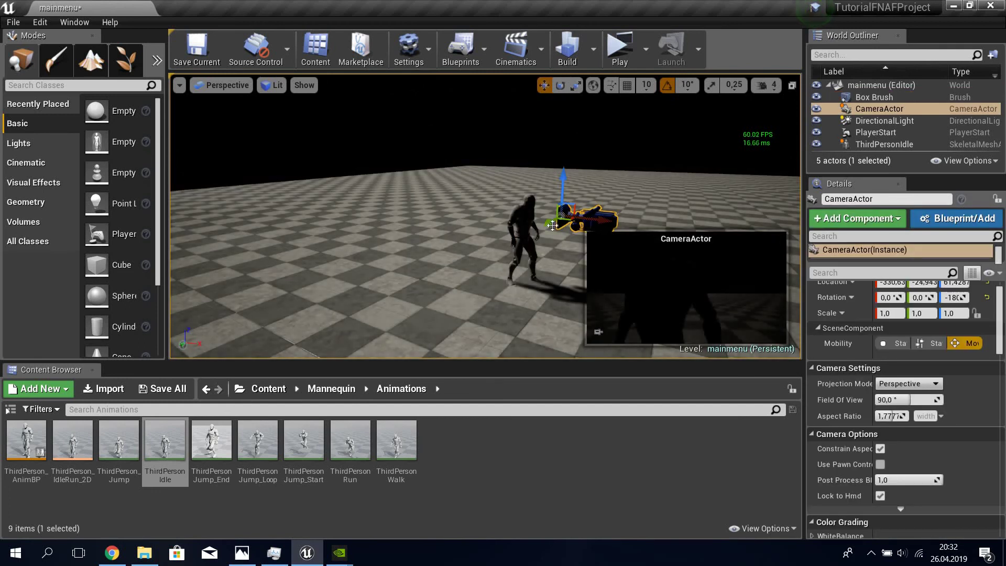
click(509, 293)
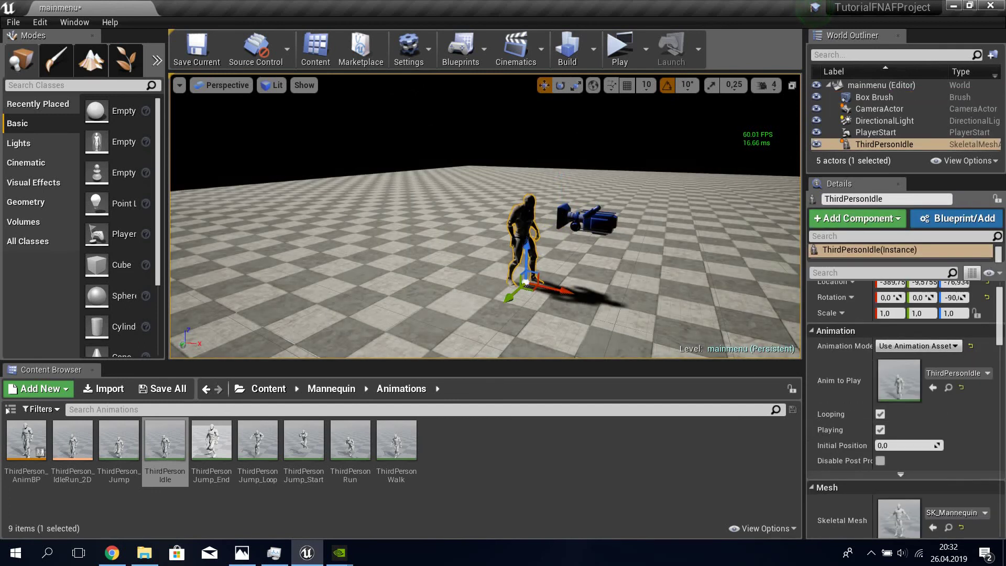
click(508, 296)
click(513, 288)
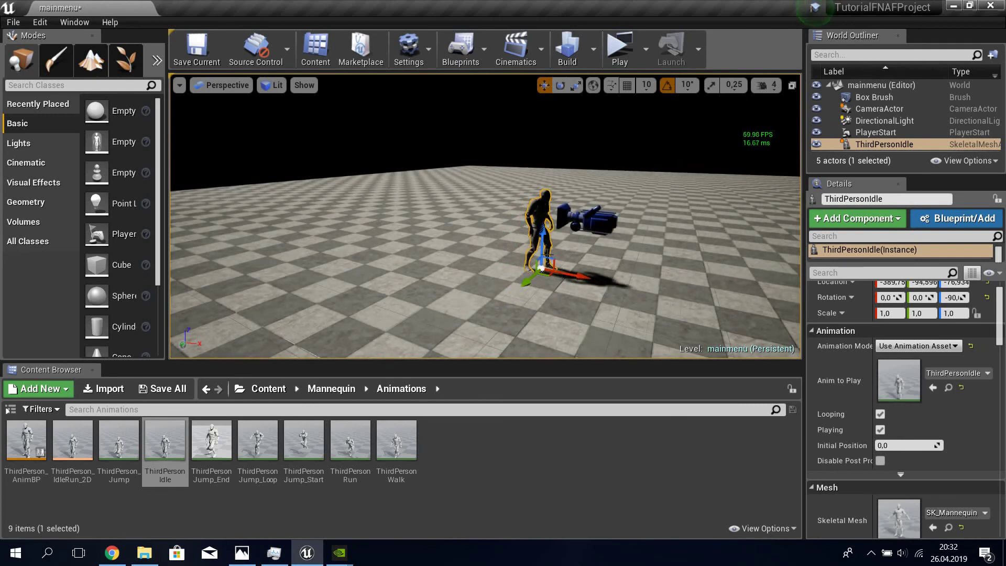
Turn the mannequin slightly further toward the camera and recheck the camera preview
click(583, 222)
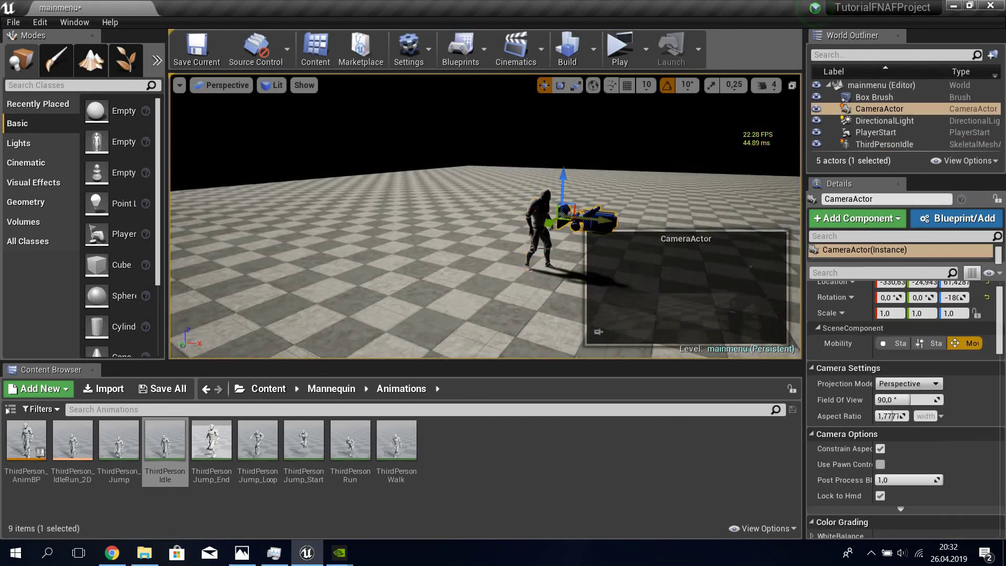
click(535, 271)
key(e)
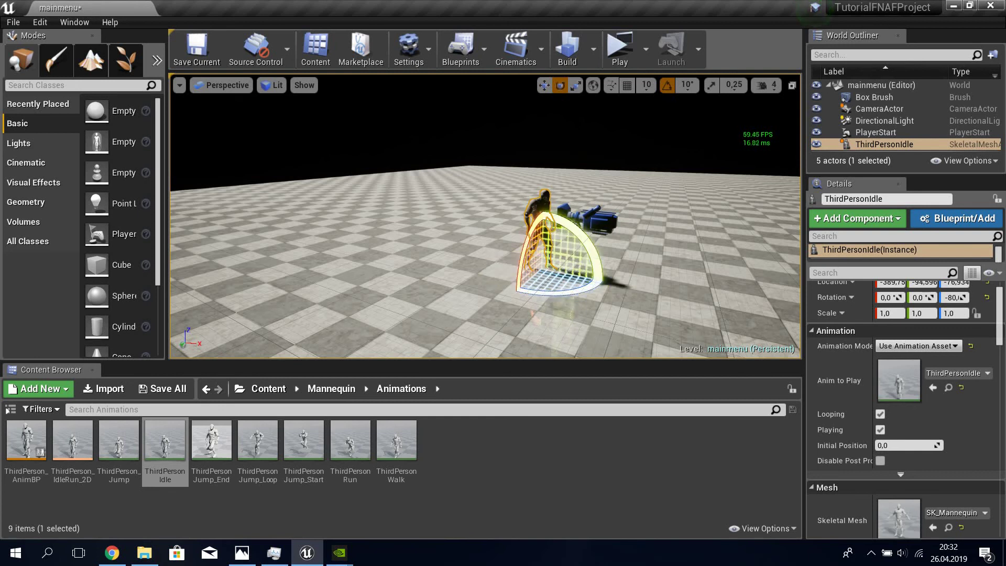
drag(538, 286, 527, 283)
key(w)
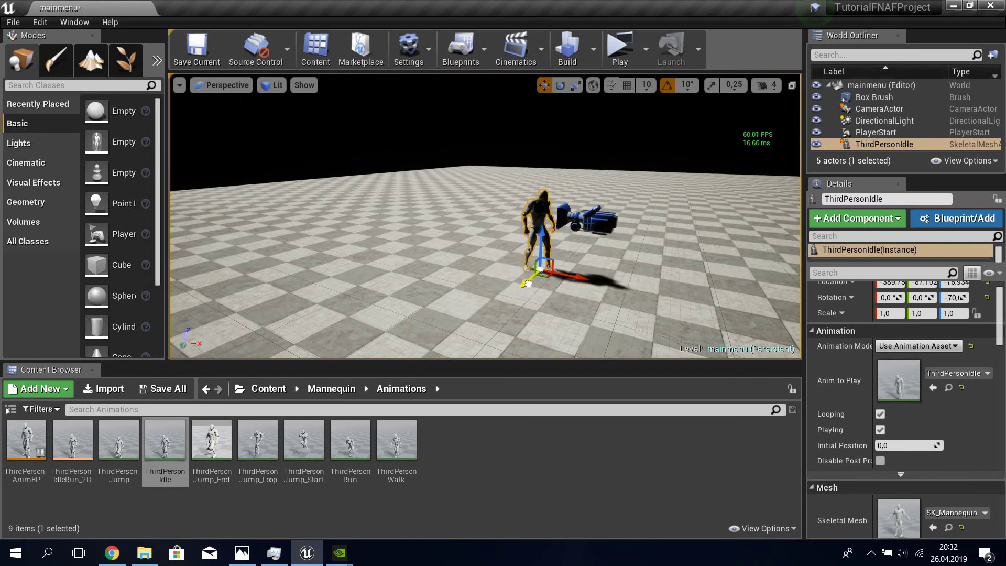
click(607, 228)
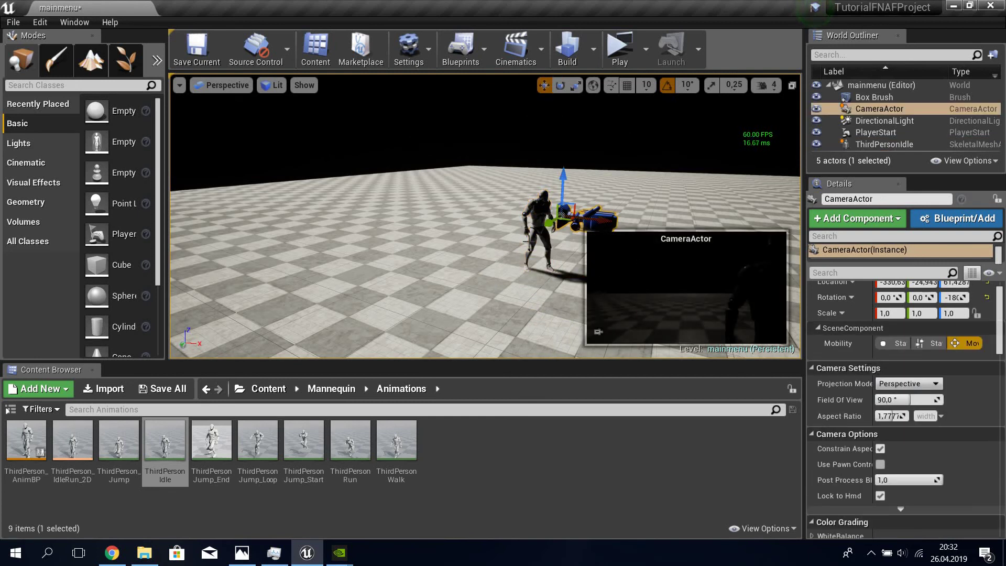
click(535, 271)
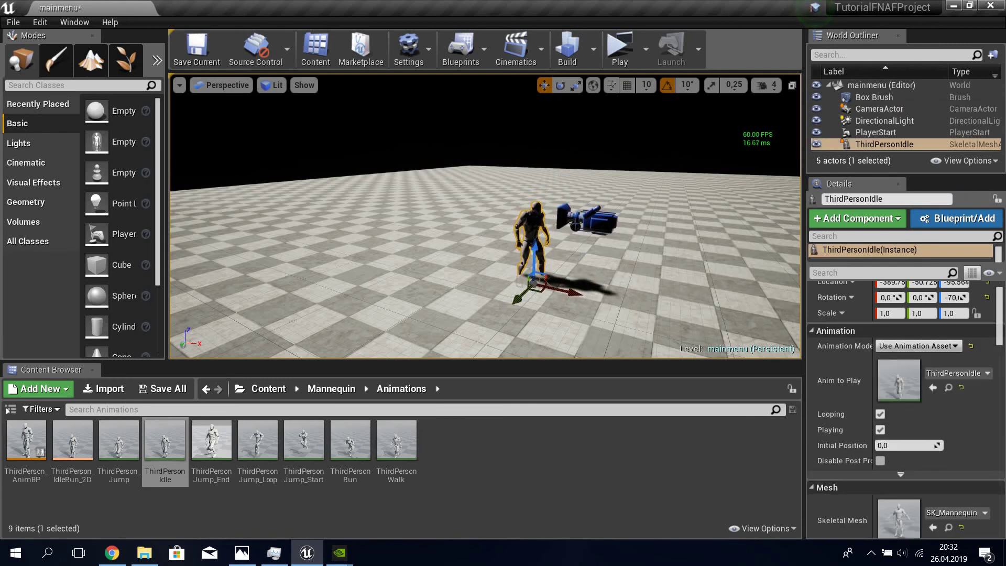
click(590, 220)
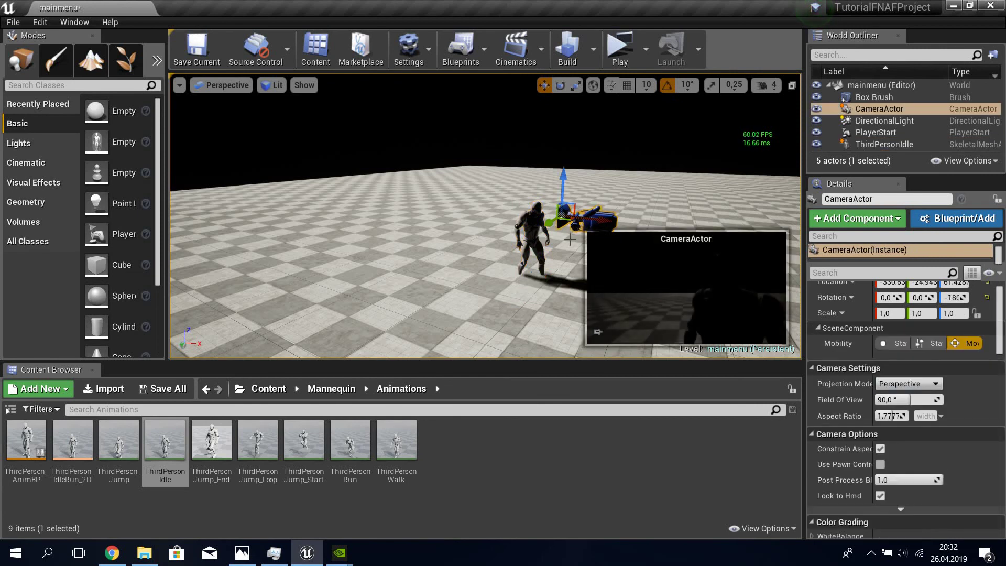
click(618, 55)
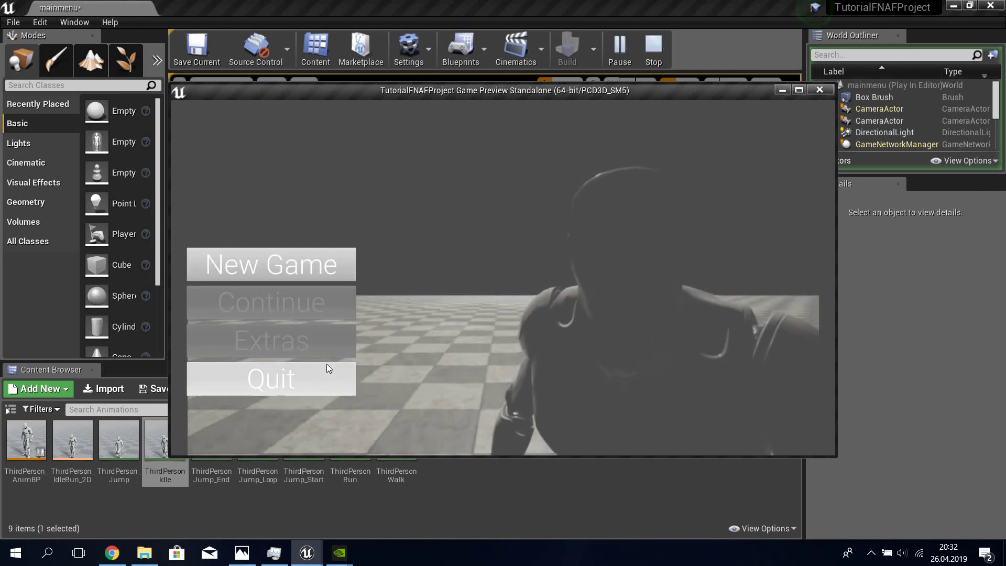
click(307, 377)
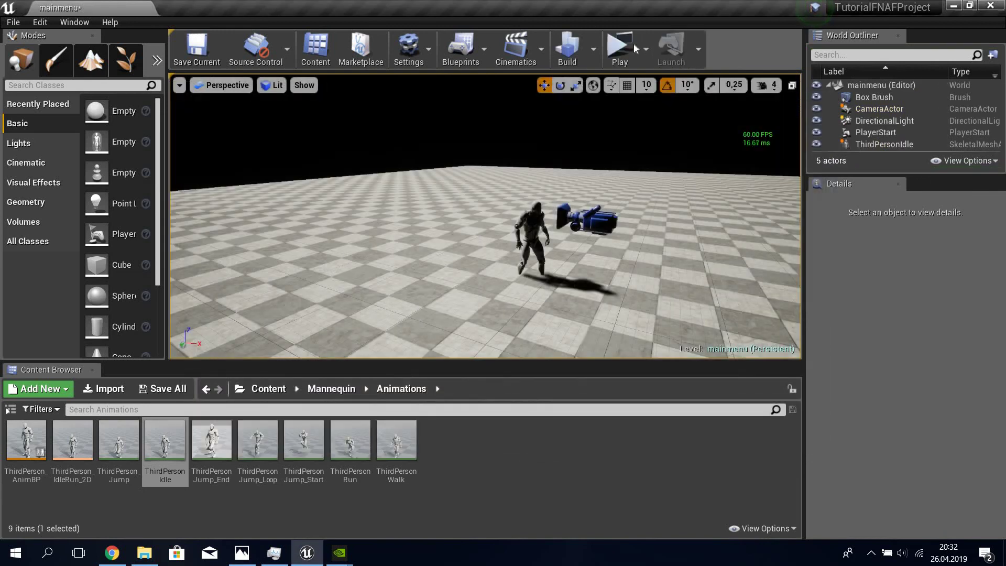
click(634, 44)
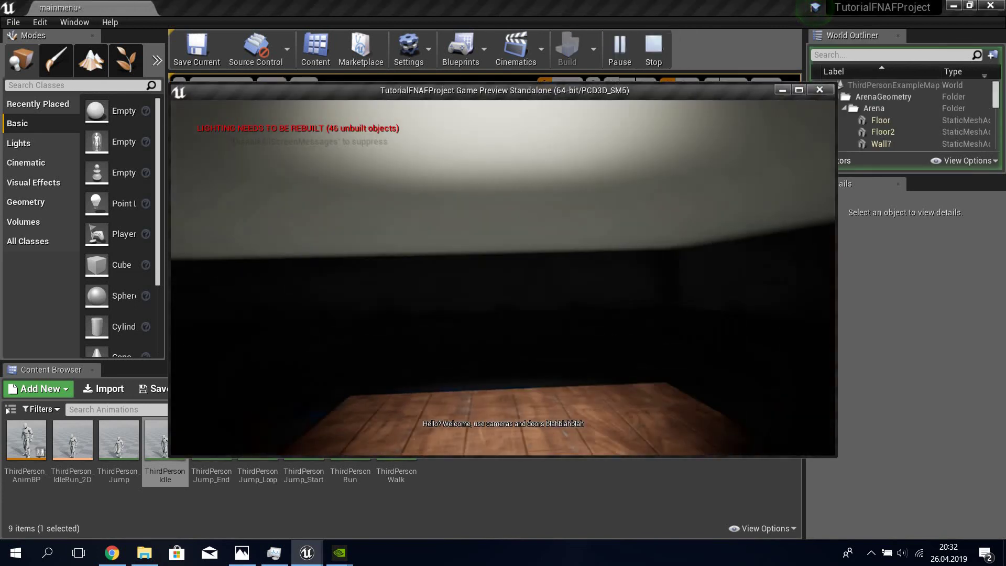
click(533, 295)
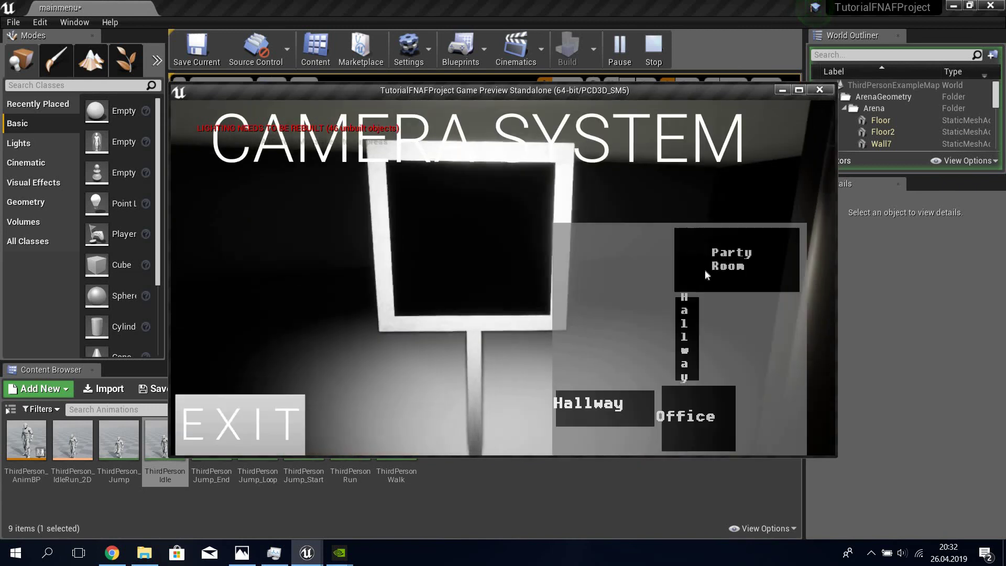
click(723, 287)
click(717, 272)
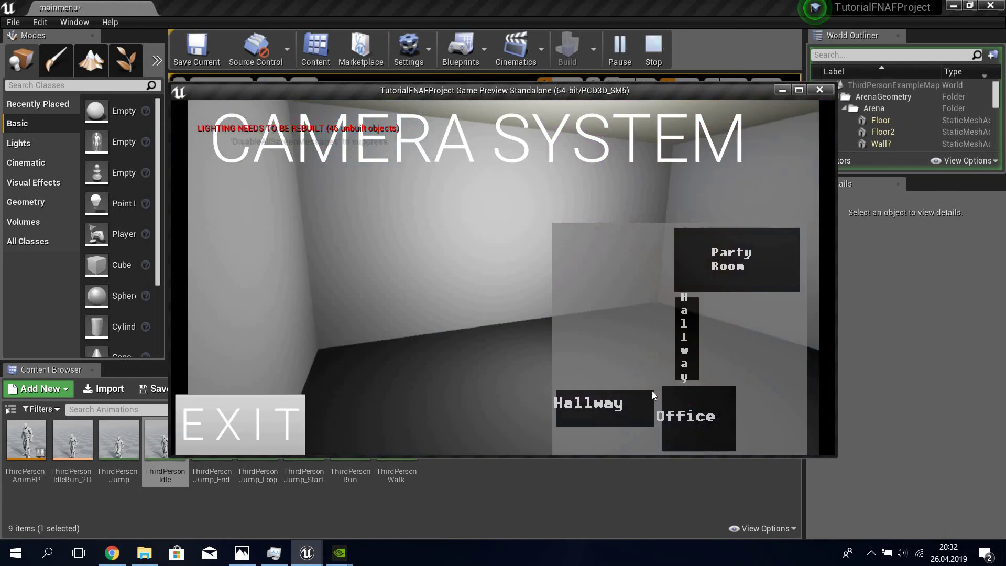
click(645, 405)
click(700, 420)
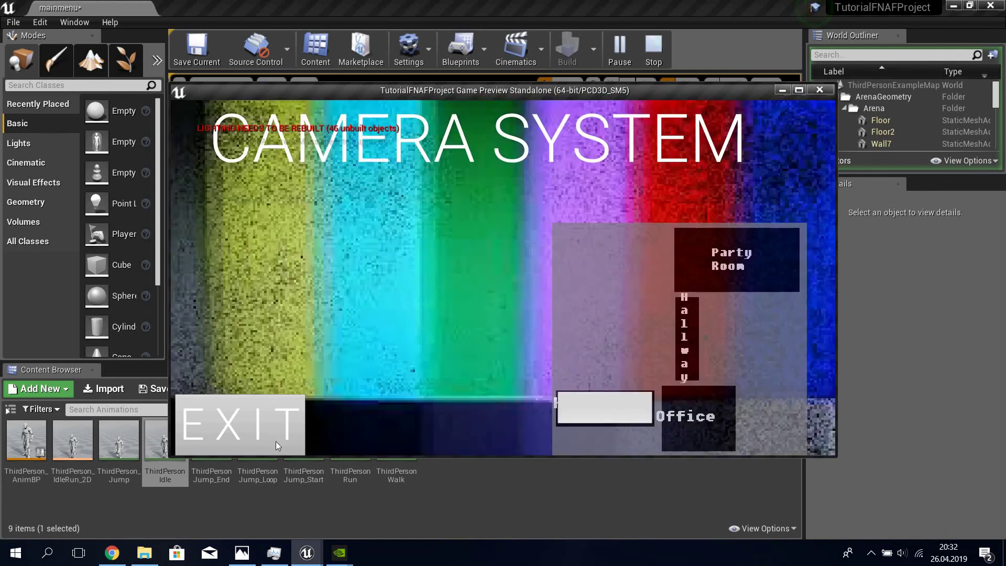
click(240, 425)
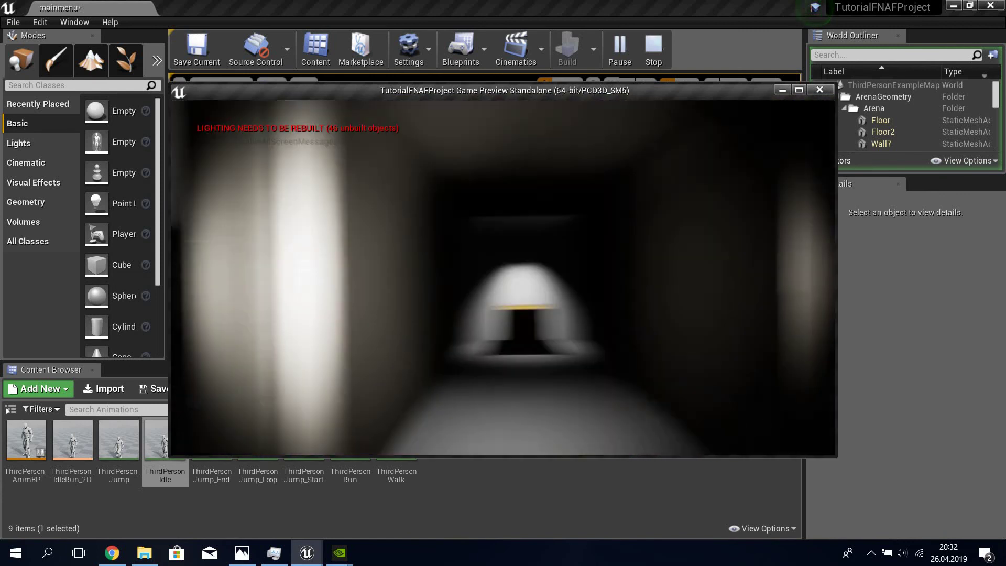
key(Escape)
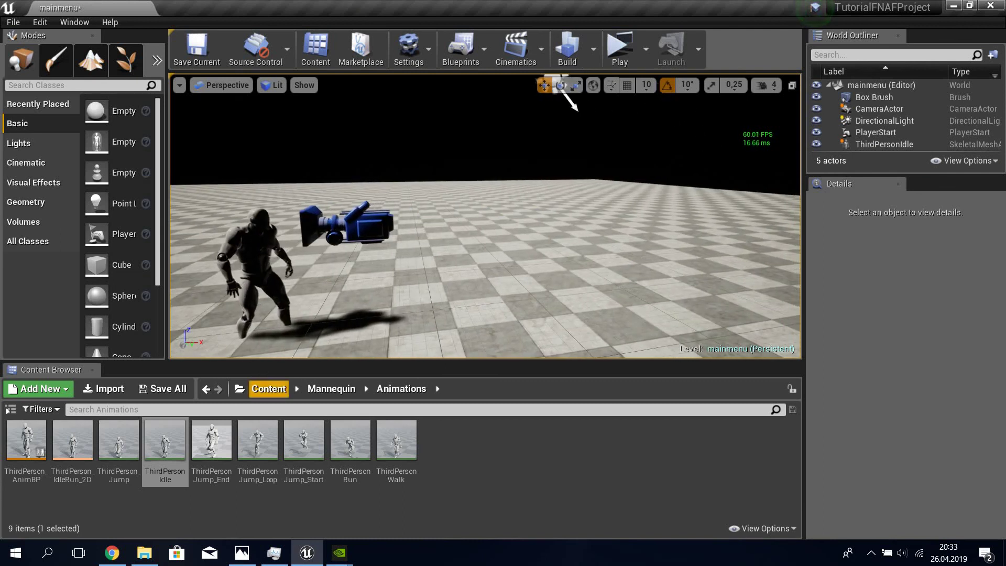
right_drag(580, 89, 507, 320)
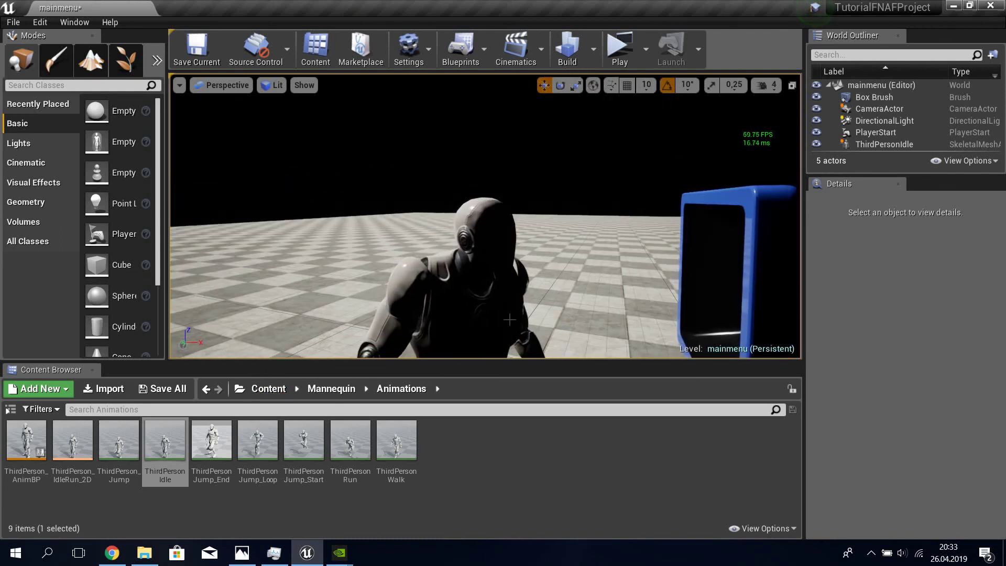
right_drag(485, 216, 343, 552)
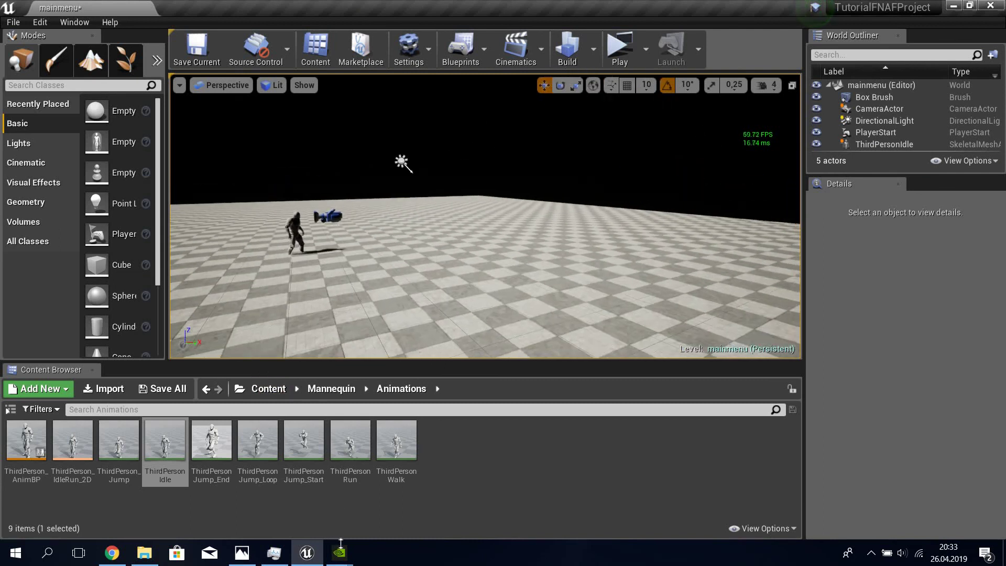
mouse_move(339, 552)
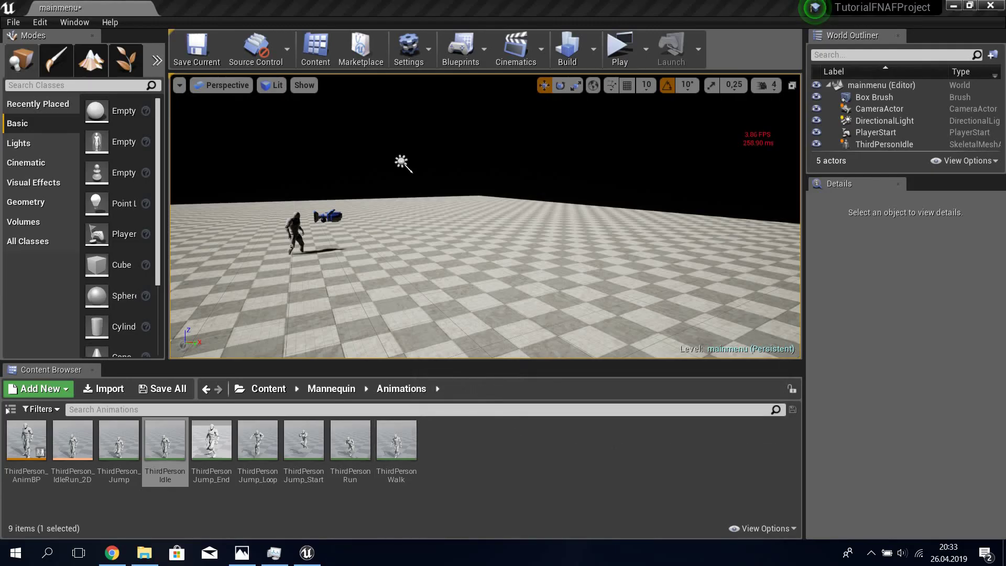
right_drag(616, 237, 615, 238)
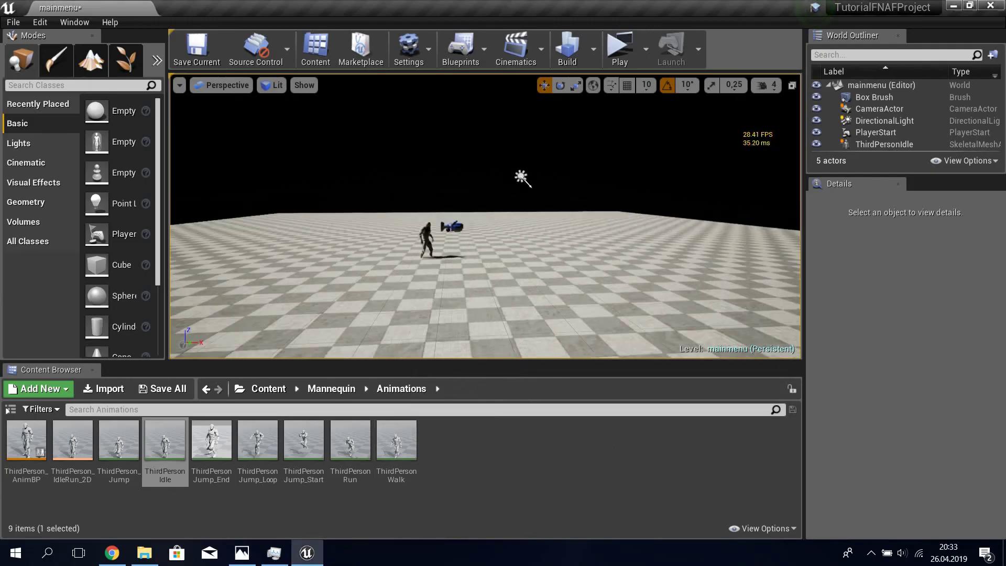